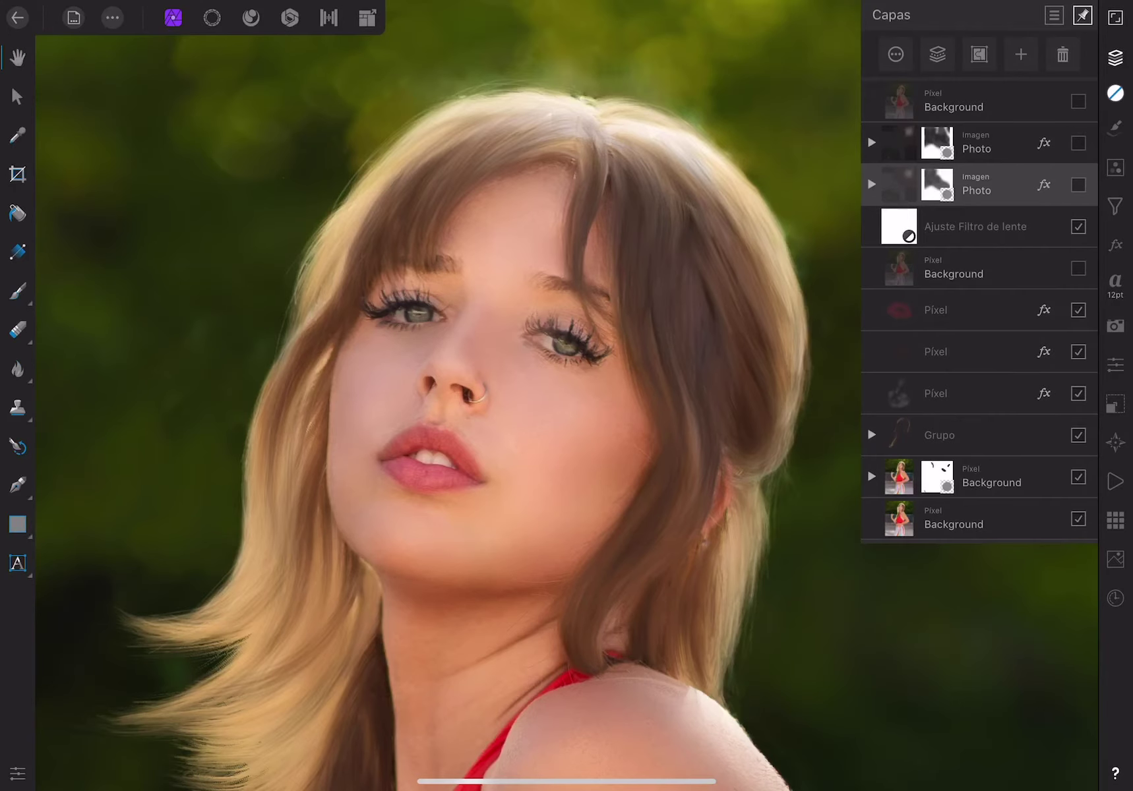
Toggle the top Background layer on and off to compare the original with the painterly portrait
click(1078, 101)
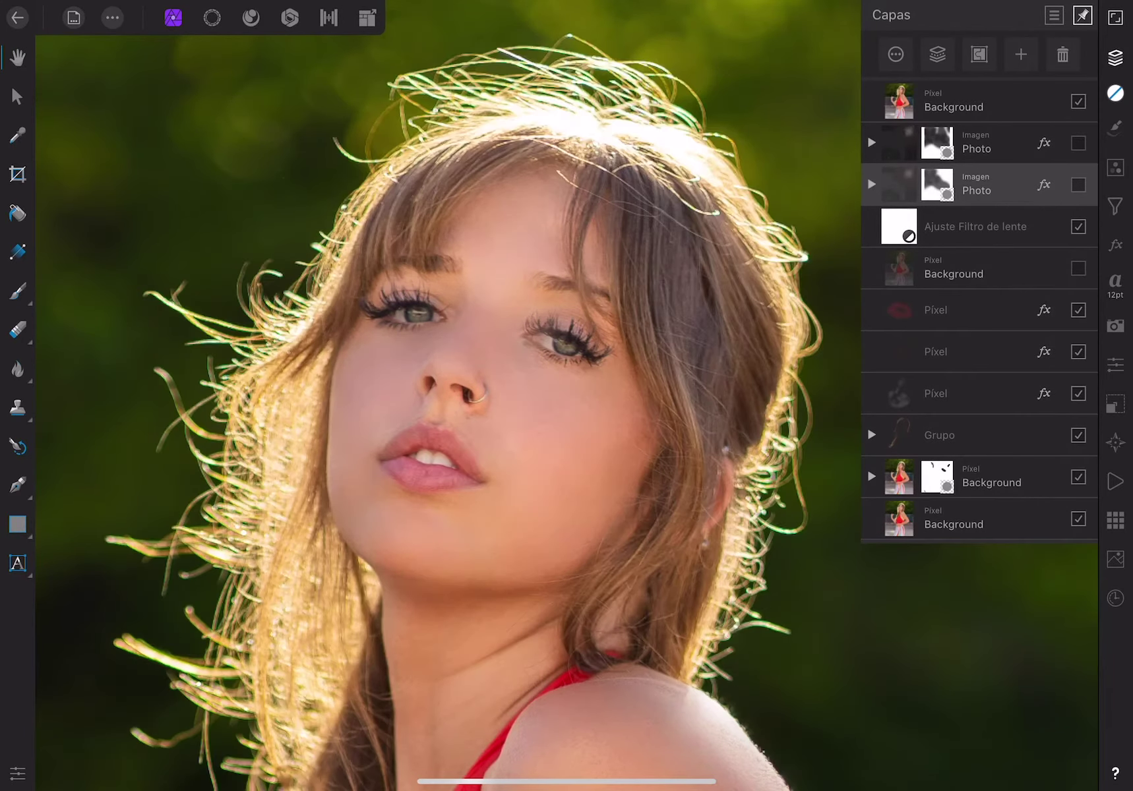
click(1078, 101)
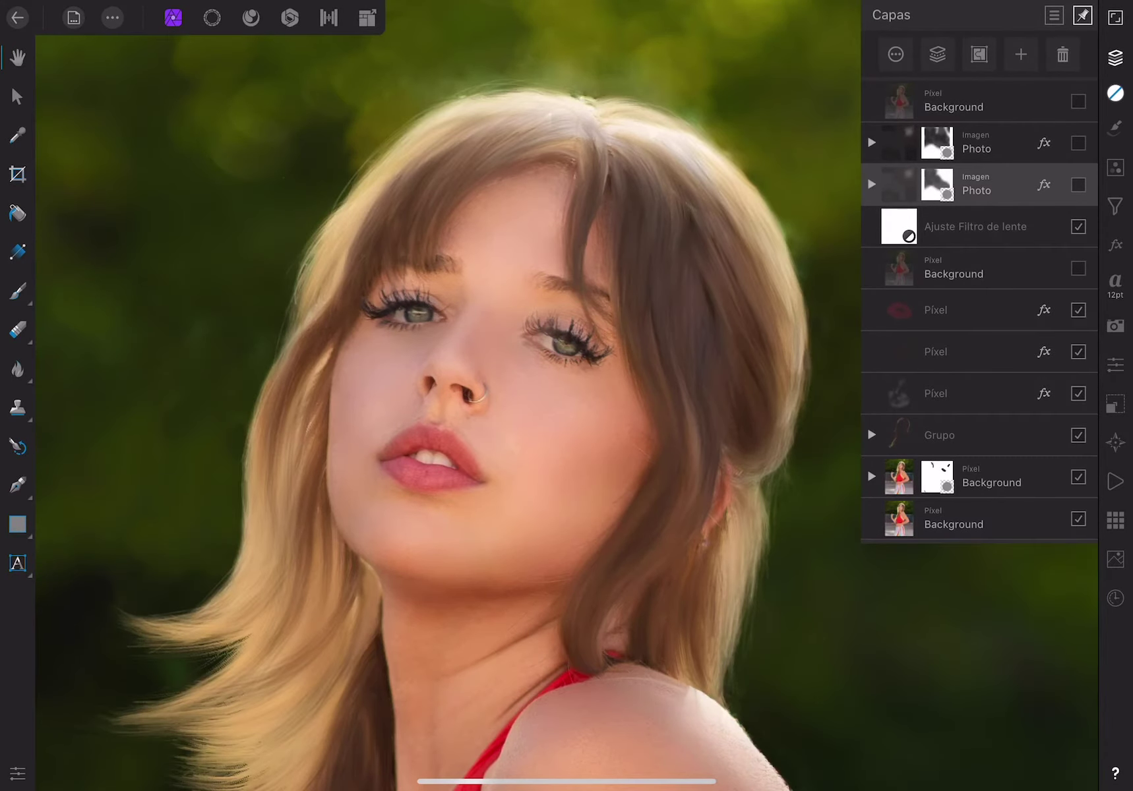
scroll(566, 395, up, 3)
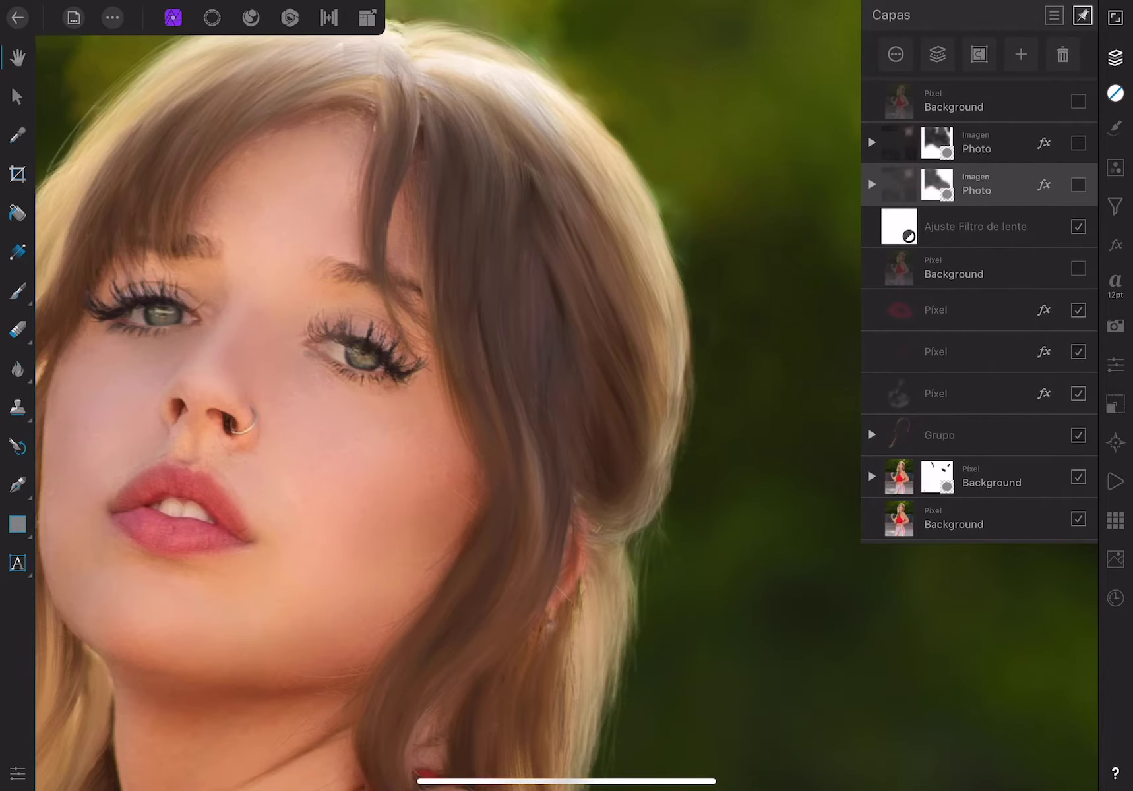
scroll(566, 396, down, 3)
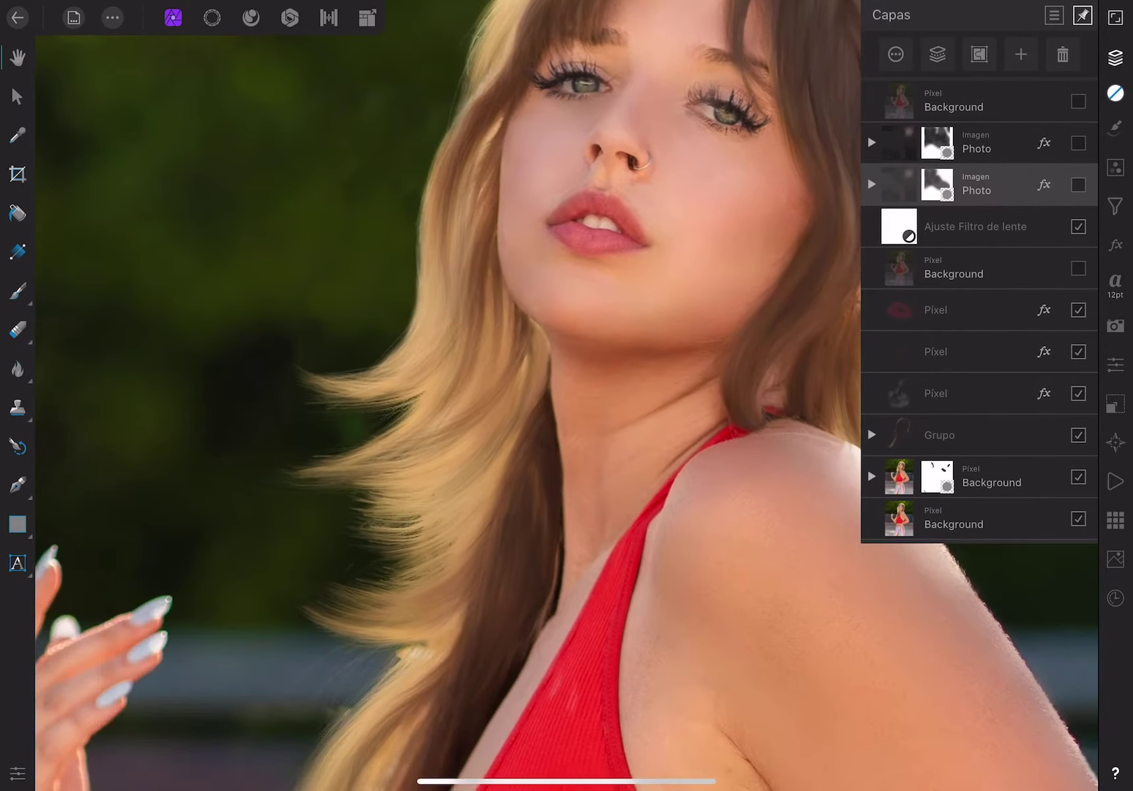
scroll(566, 396, down, 2)
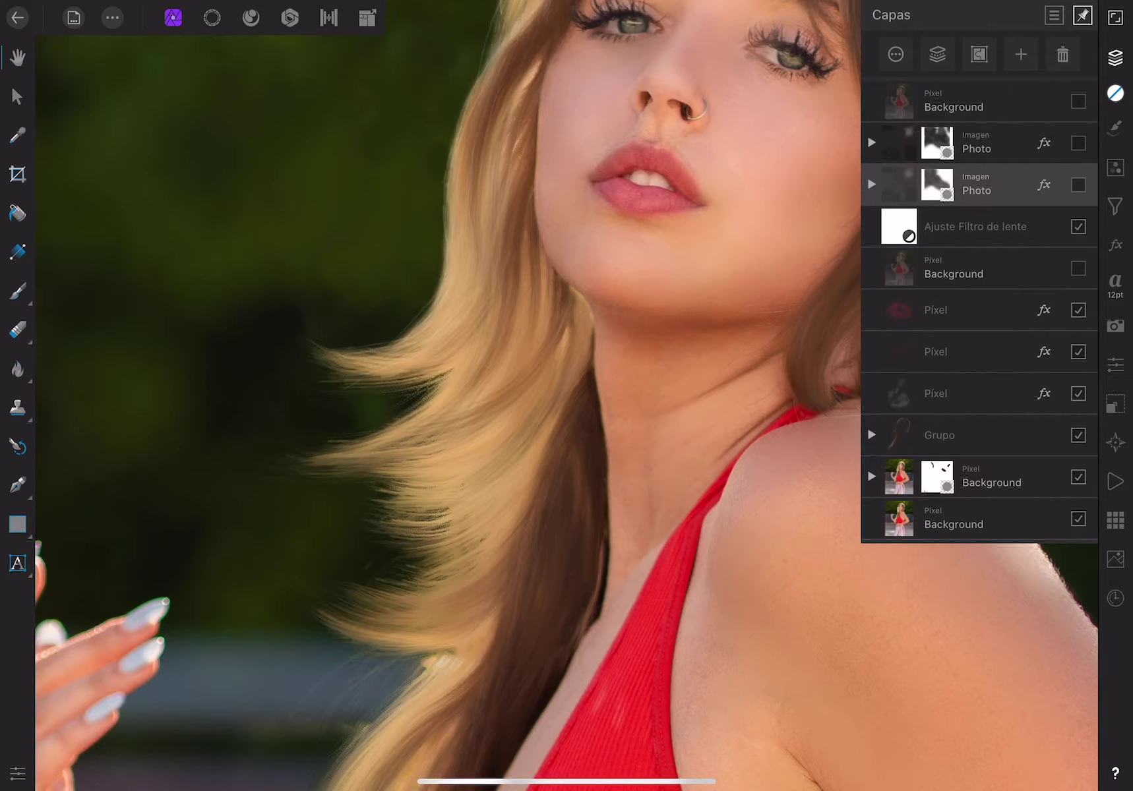
Recheck the glowing flyaway strands against the smoothed hair, inspecting the face and bangs up close
click(1078, 101)
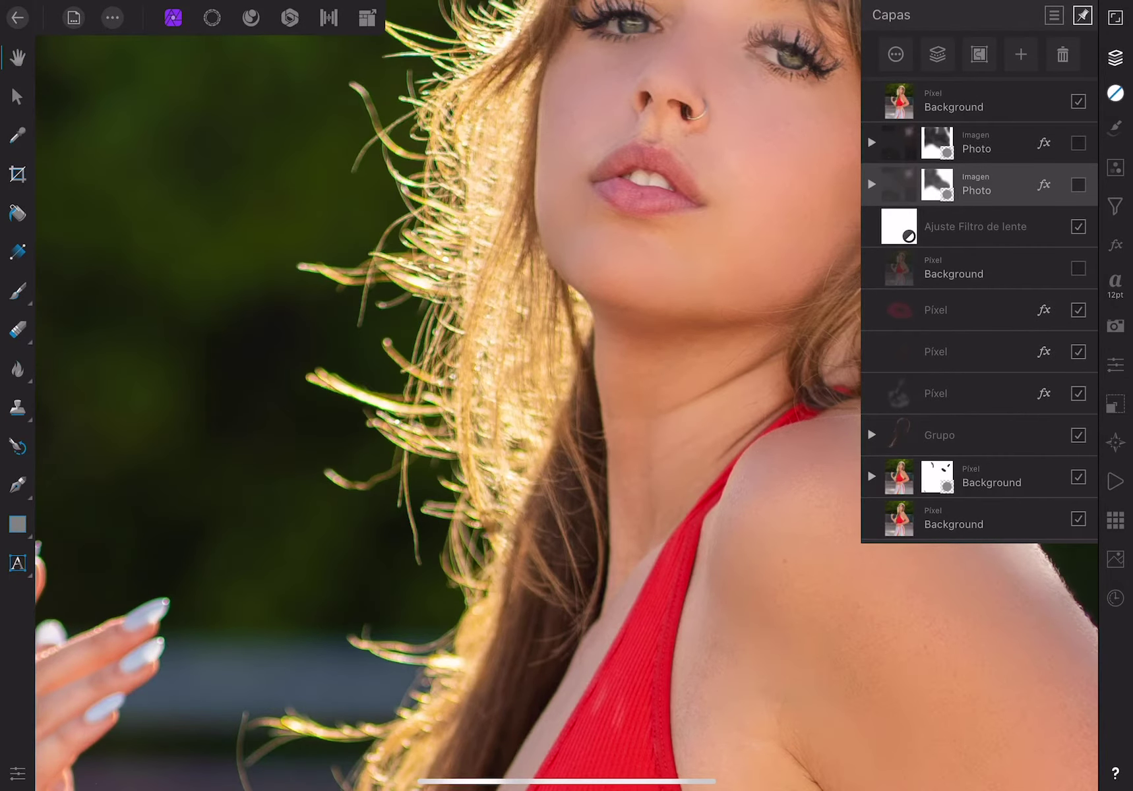
click(1079, 101)
drag(659, 396, 494, 462)
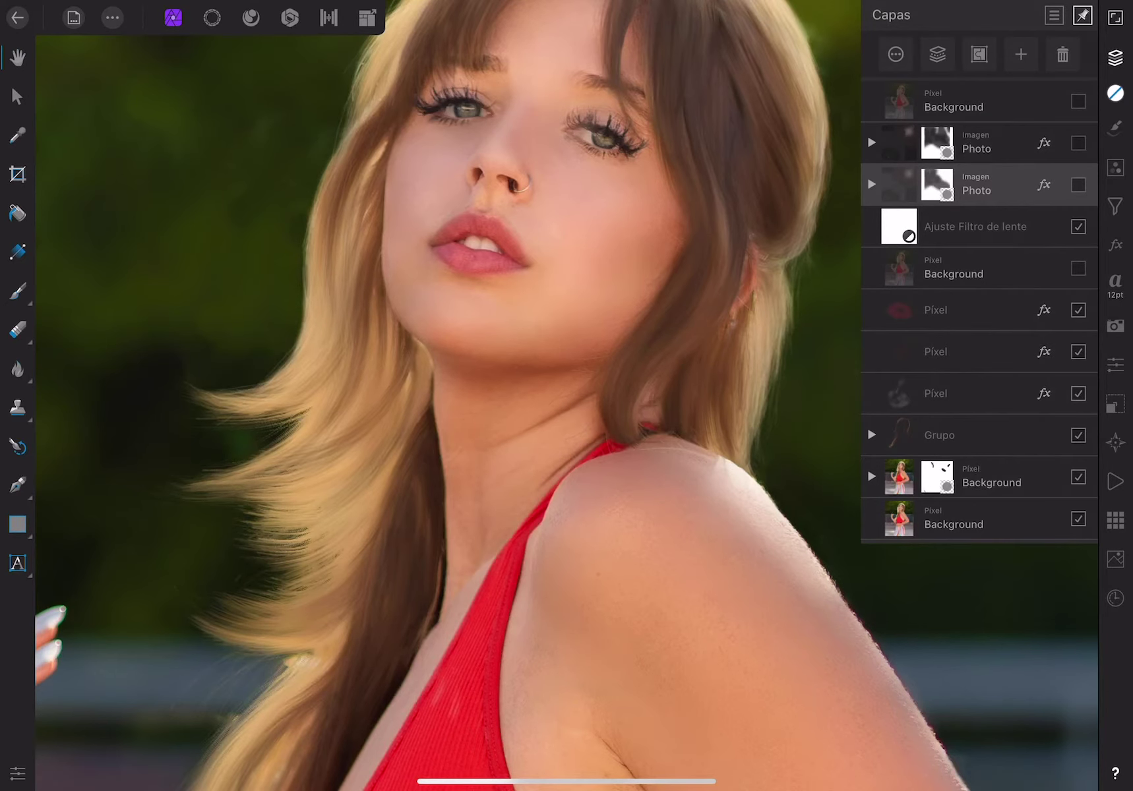
mouse_move(501, 178)
mouse_down()
mouse_move(442, 233)
mouse_move(354, 392)
mouse_move(303, 607)
mouse_up()
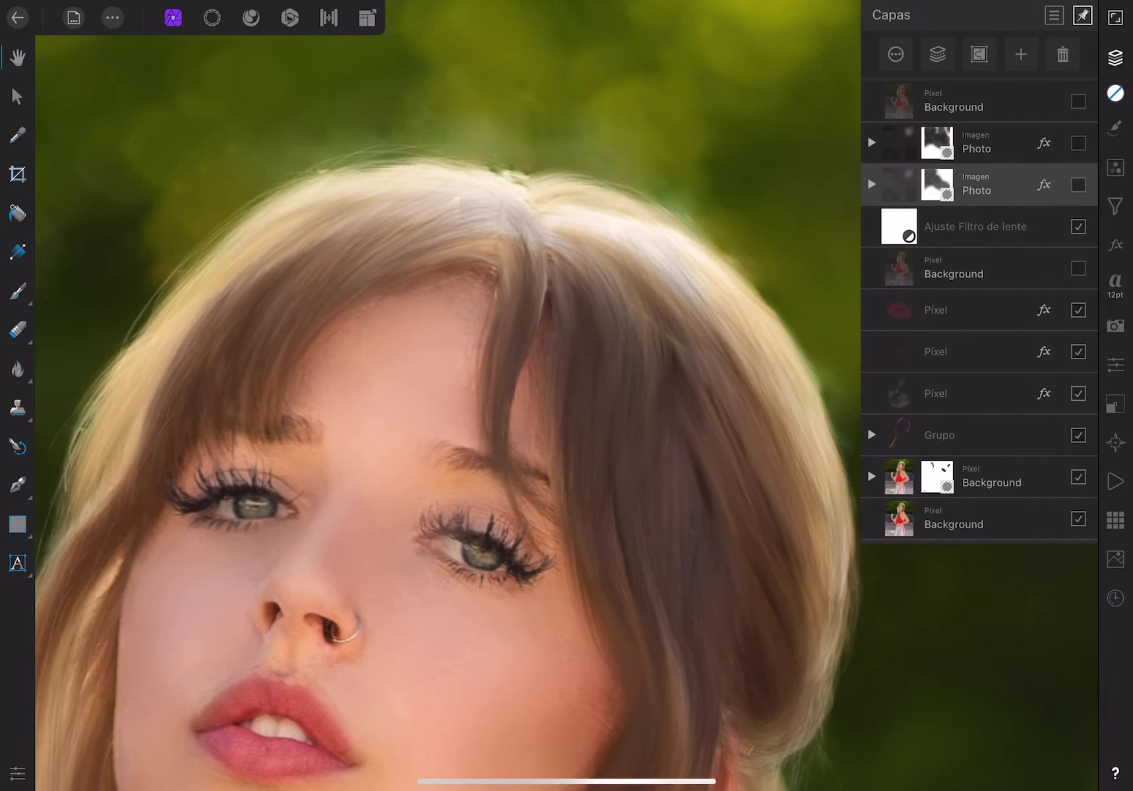
drag(462, 527, 521, 356)
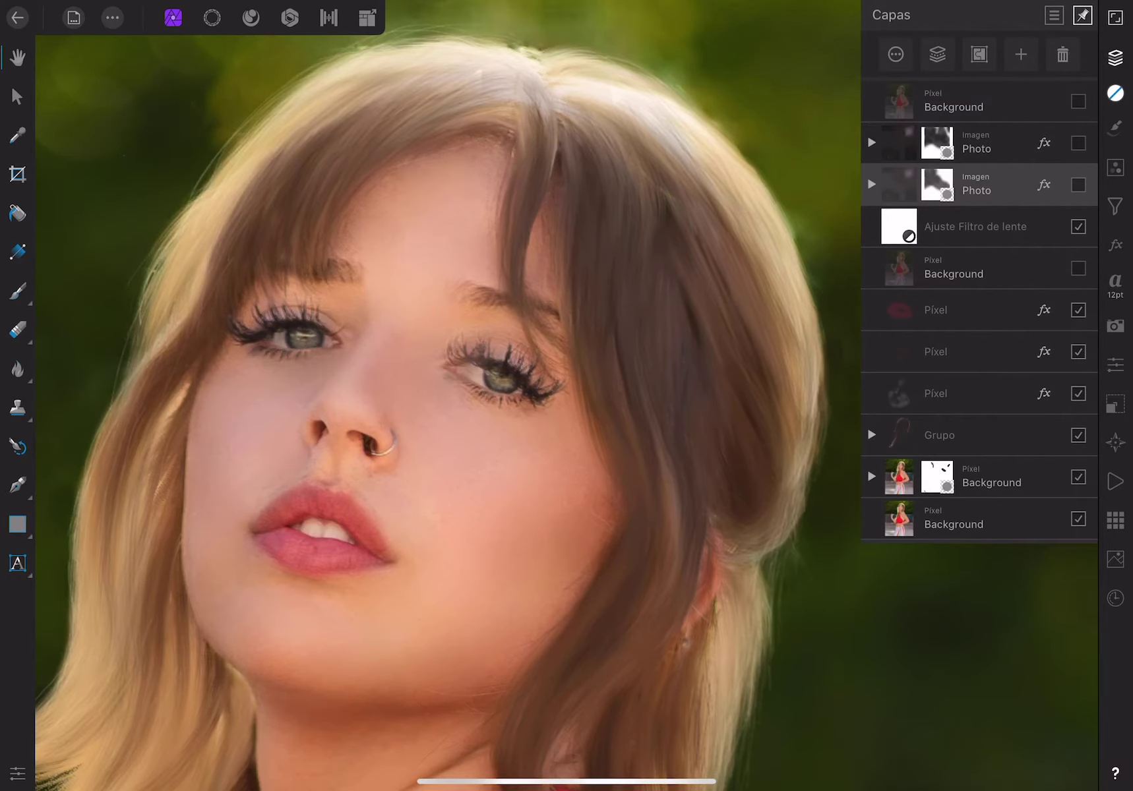
scroll(448, 395, down, 3)
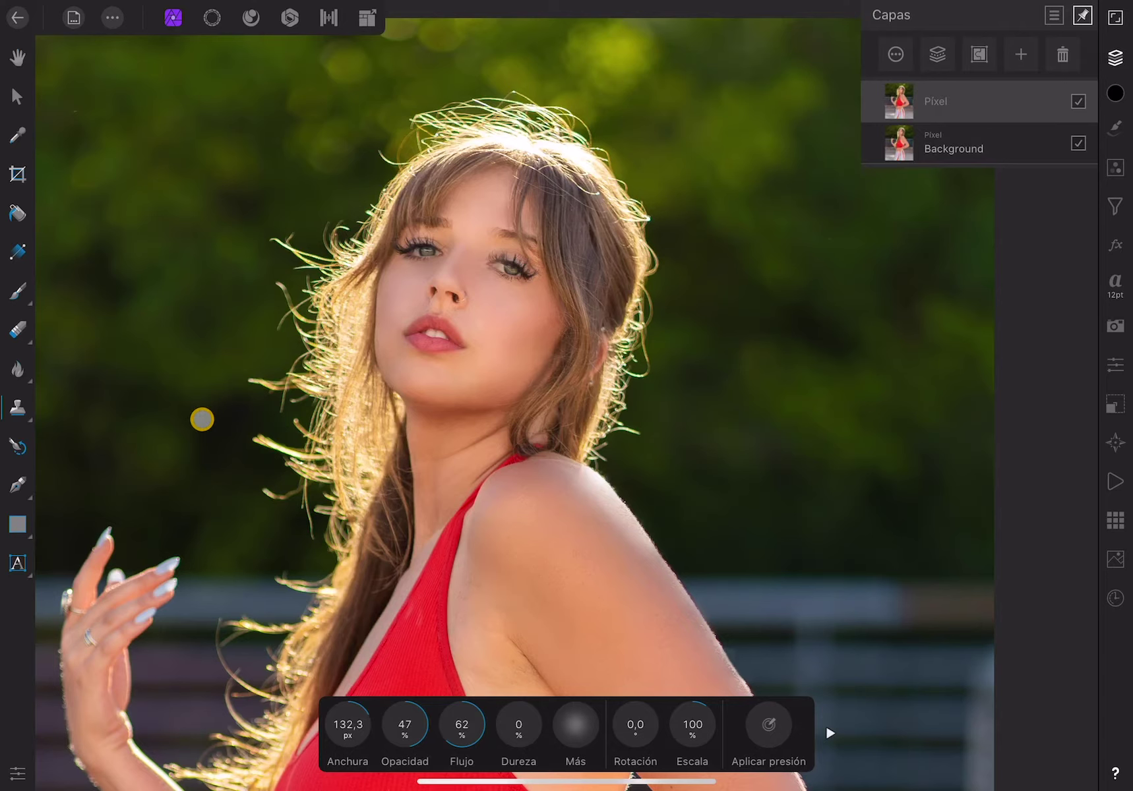
Paint out a stray strand beside the hair with Pincel de eliminar pintura
scroll(693, 422, up, 5)
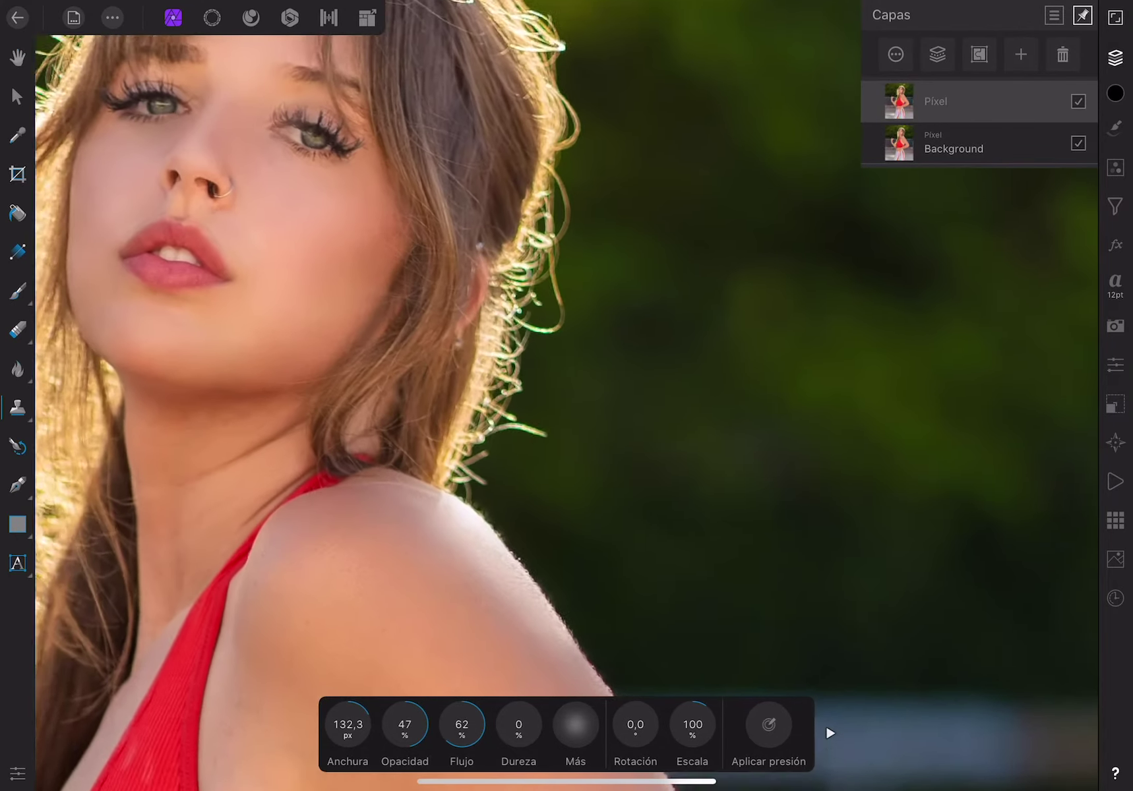
scroll(692, 422, up, 2)
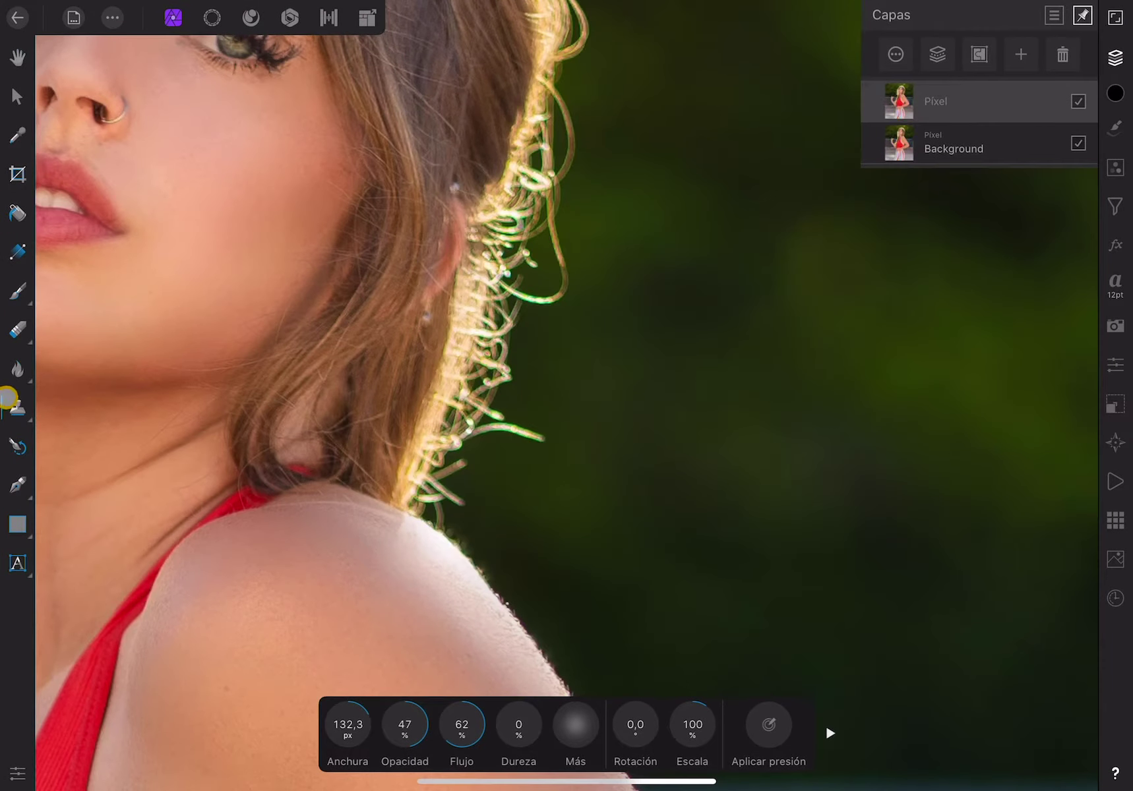
click(17, 406)
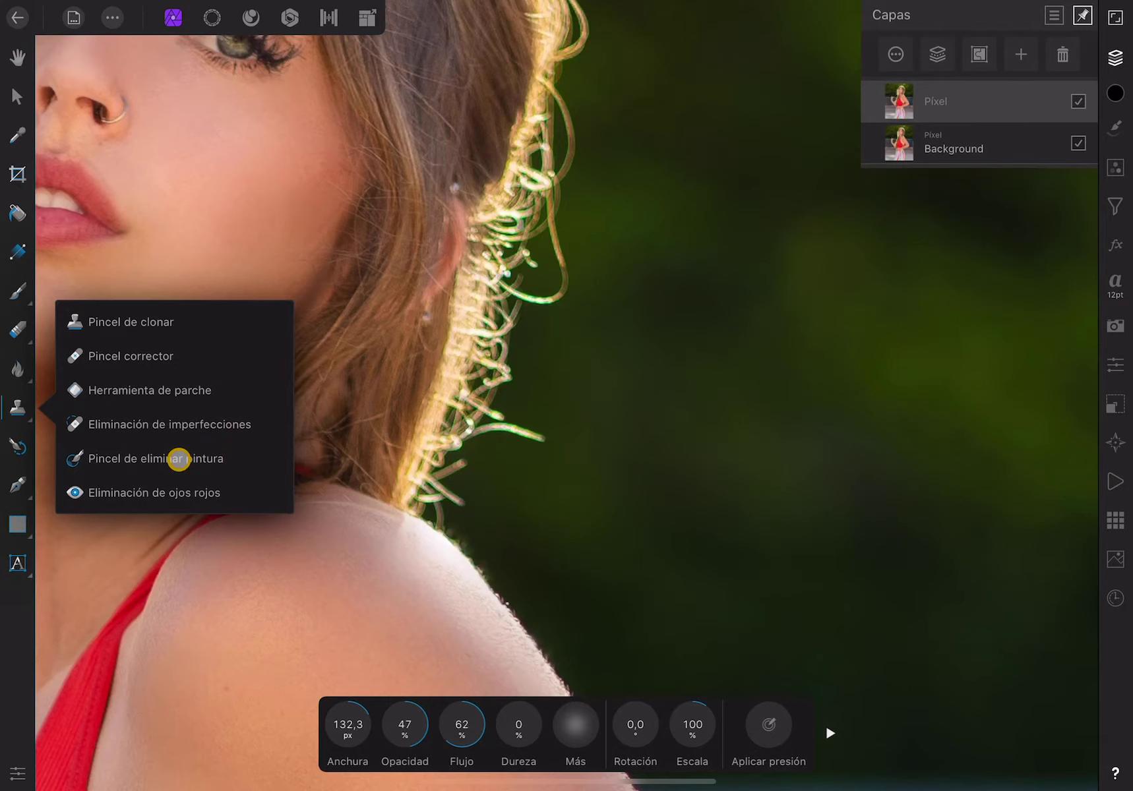
click(179, 458)
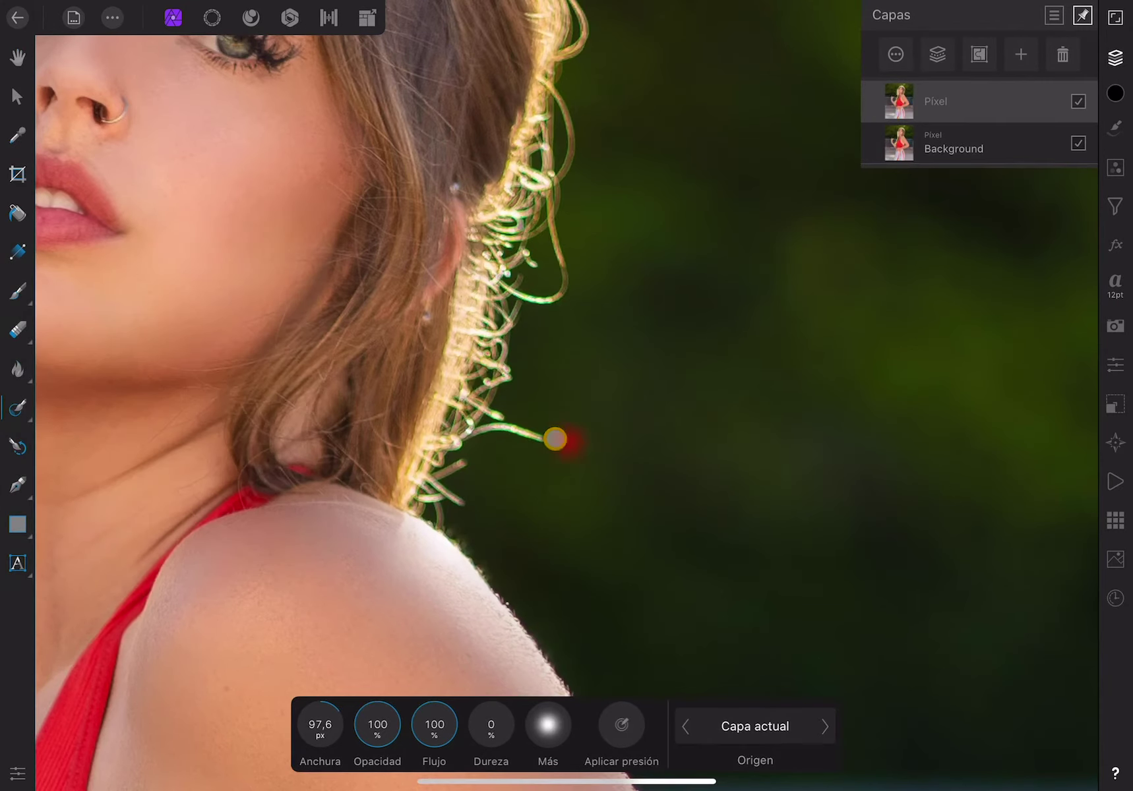
drag(555, 439, 494, 429)
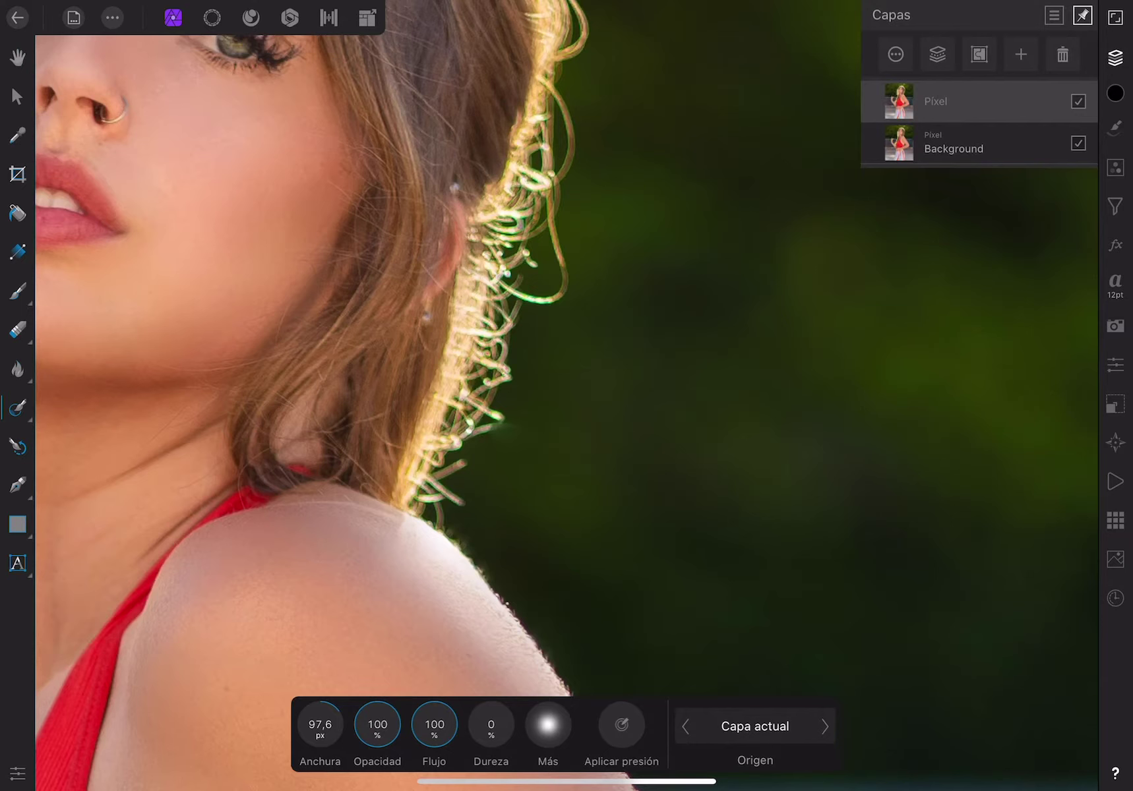
Clone the green background over the bright edge strands with Pincel de clonar at 100% opacity and flow
click(10, 407)
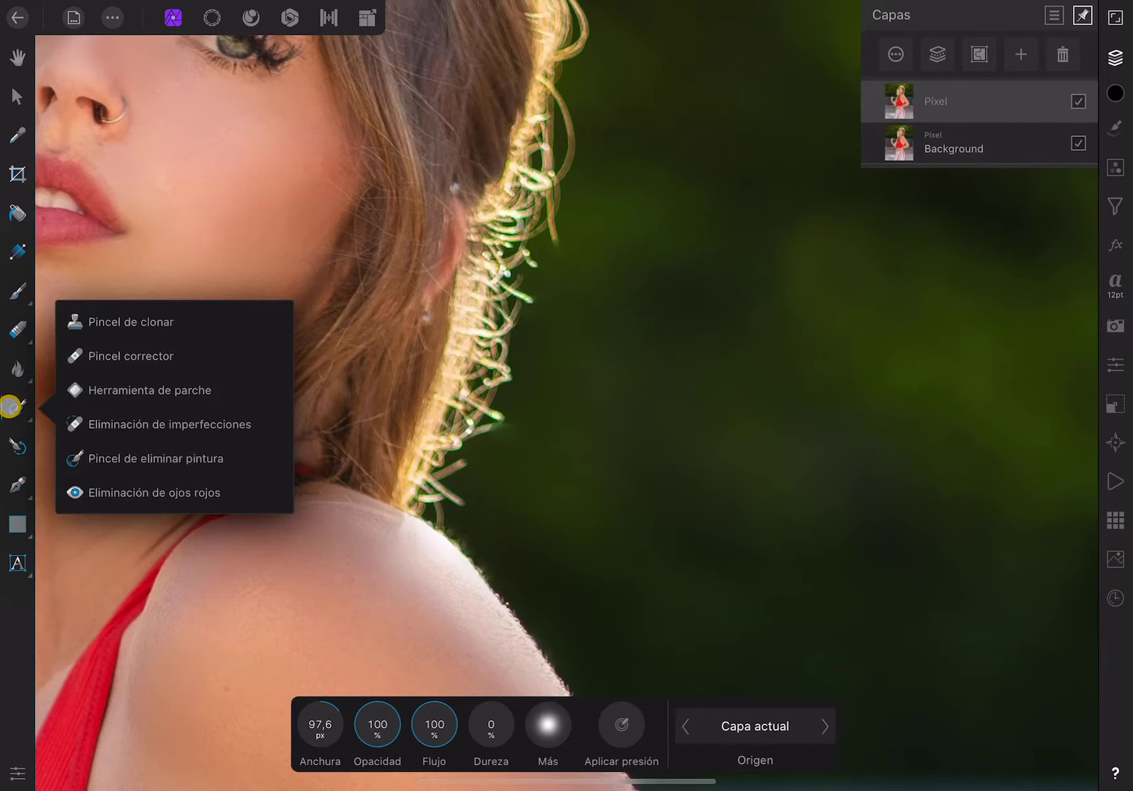
click(142, 321)
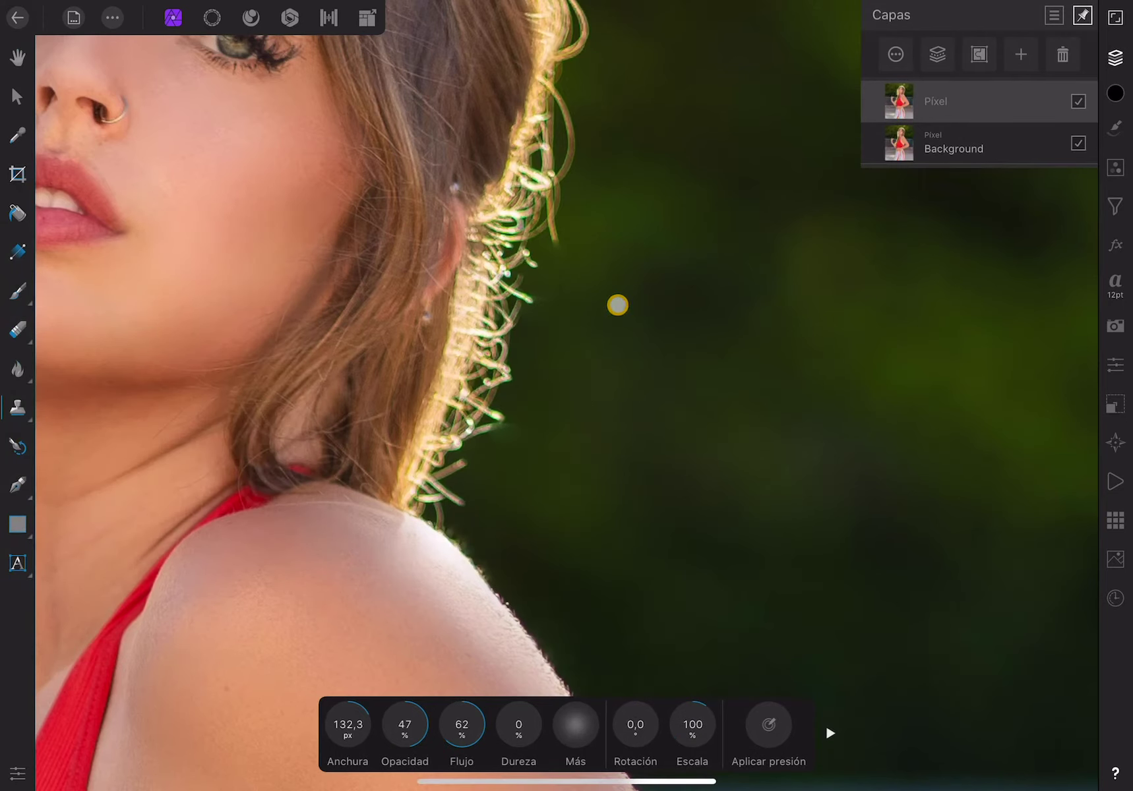
click(618, 304)
drag(511, 269, 518, 301)
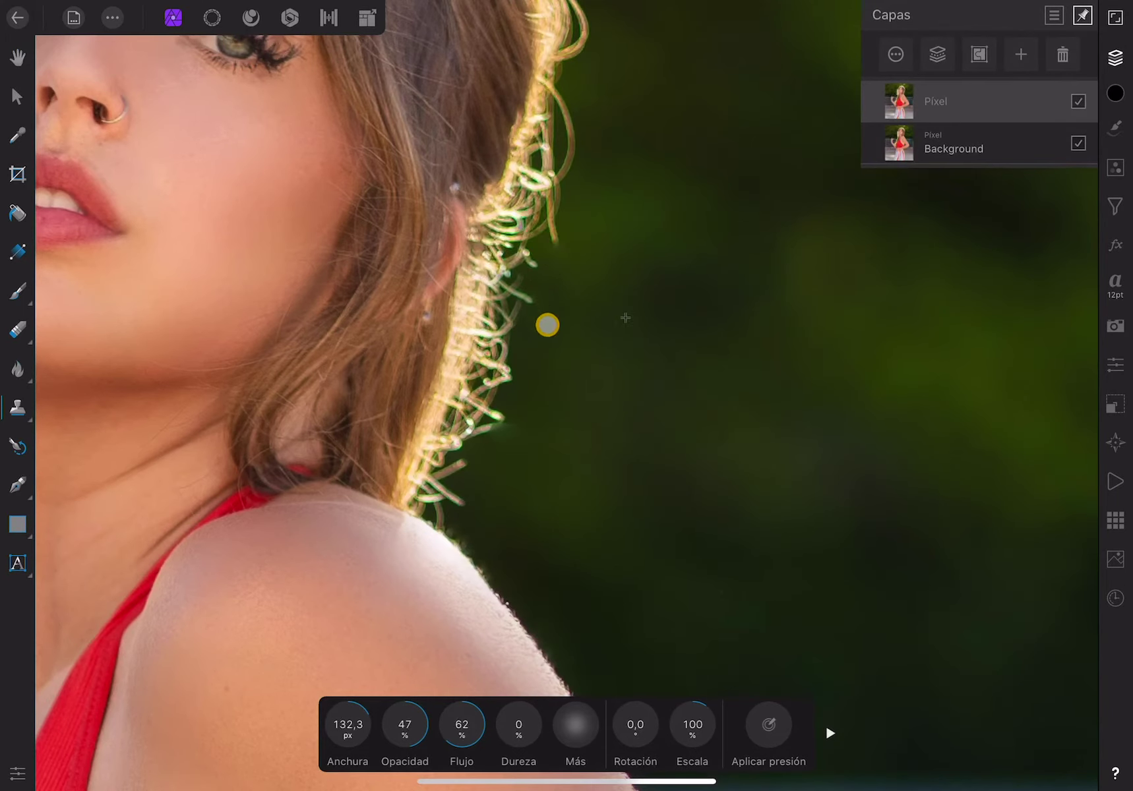
drag(374, 728, 417, 577)
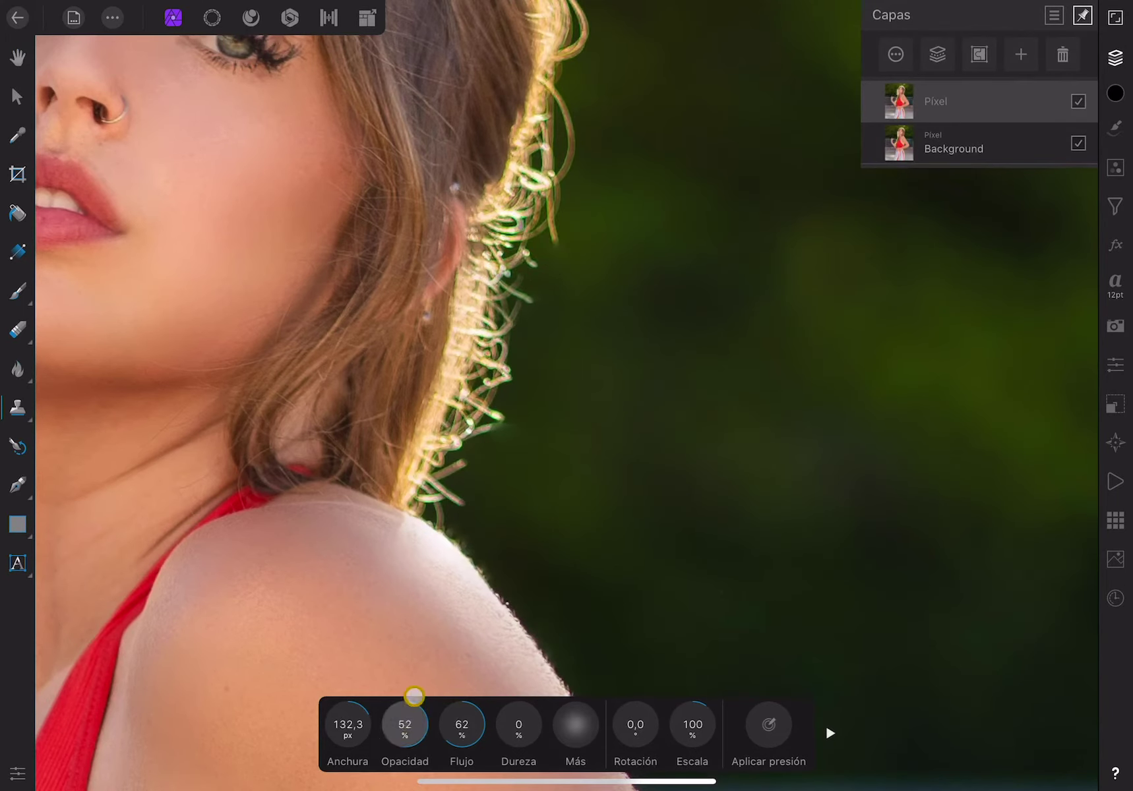
drag(461, 724, 480, 606)
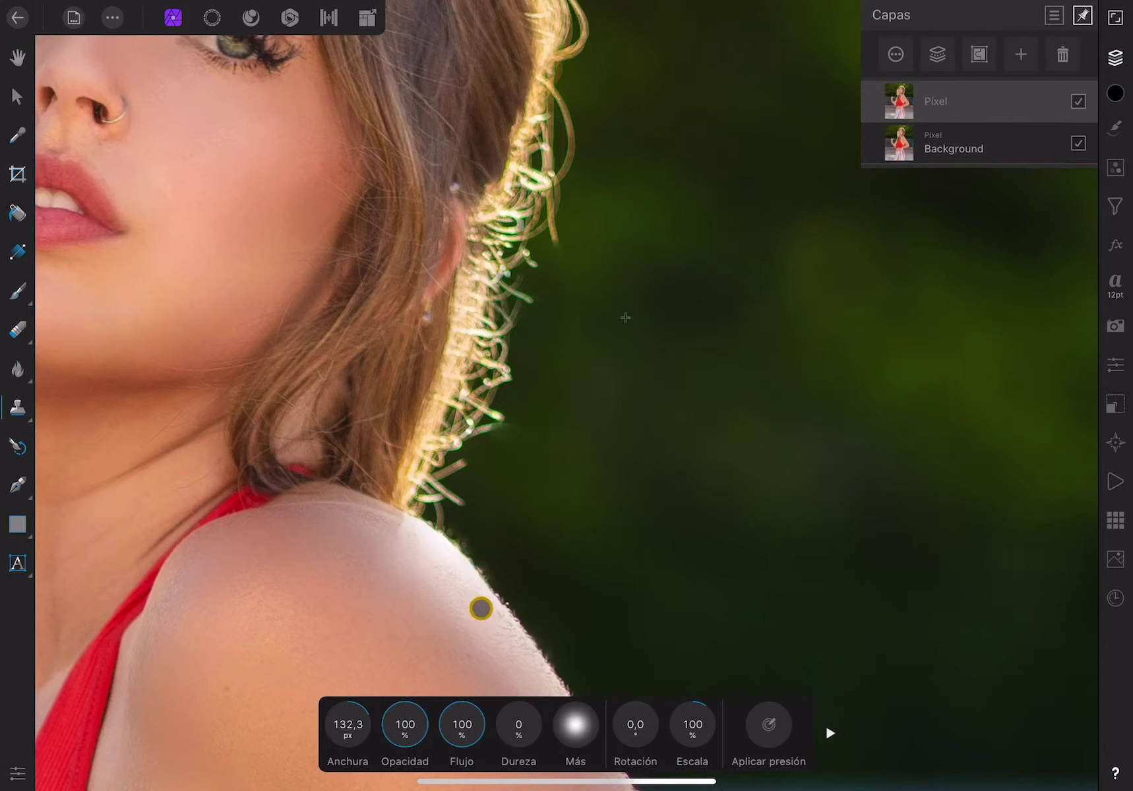
mouse_move(521, 309)
mouse_down()
mouse_move(583, 227)
mouse_move(580, 140)
mouse_up()
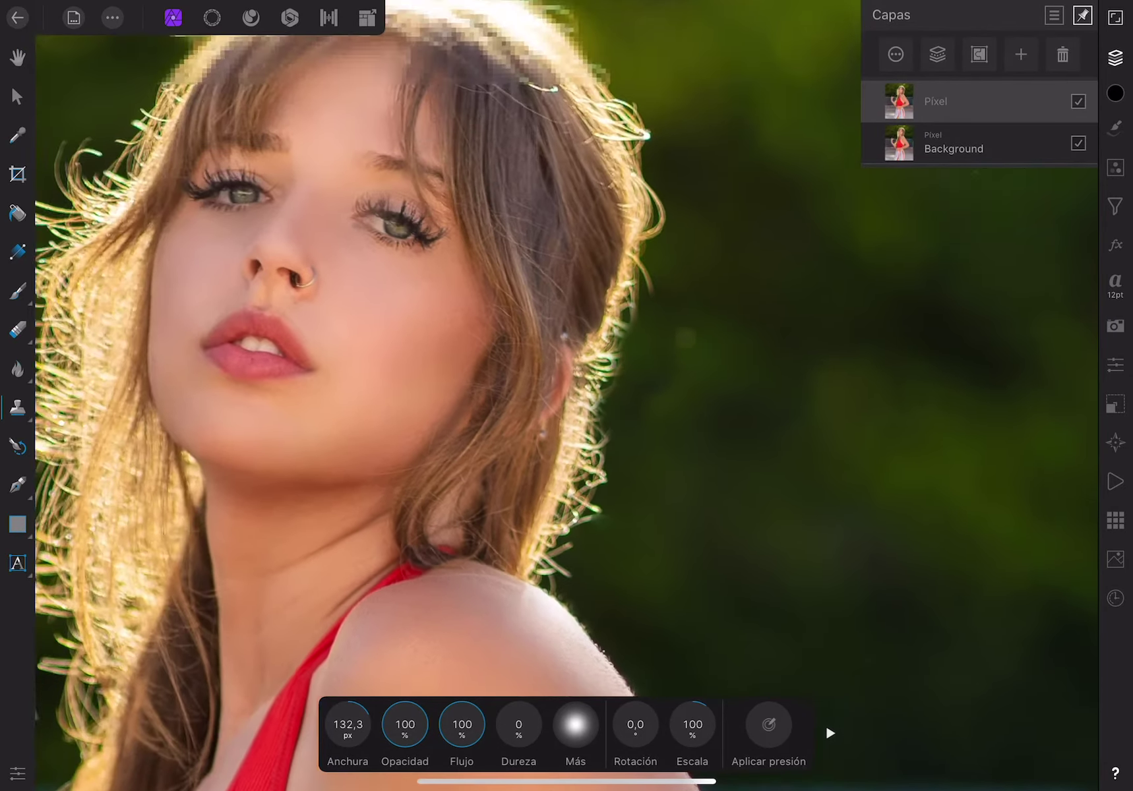
Hide the retouched Píxel layer and make the Background layer active
scroll(682, 336, down, 2)
scroll(565, 395, down, 1)
scroll(566, 395, down, 1)
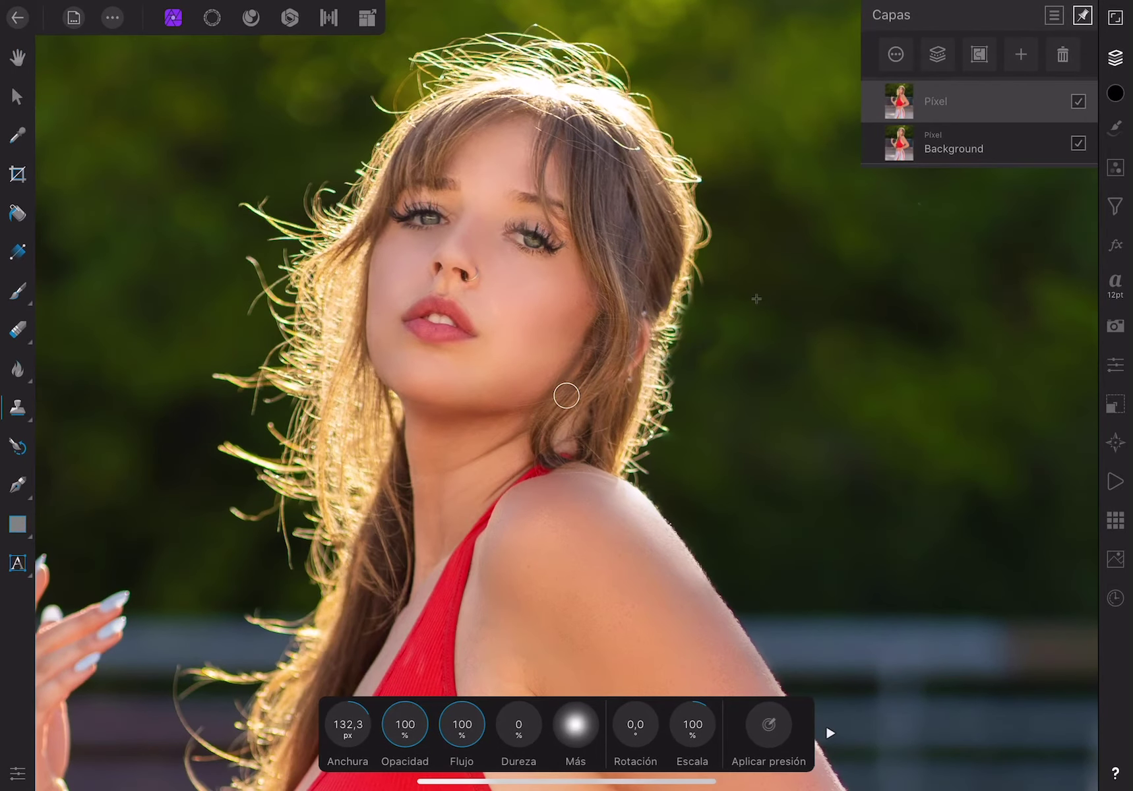
scroll(566, 396, down, 2)
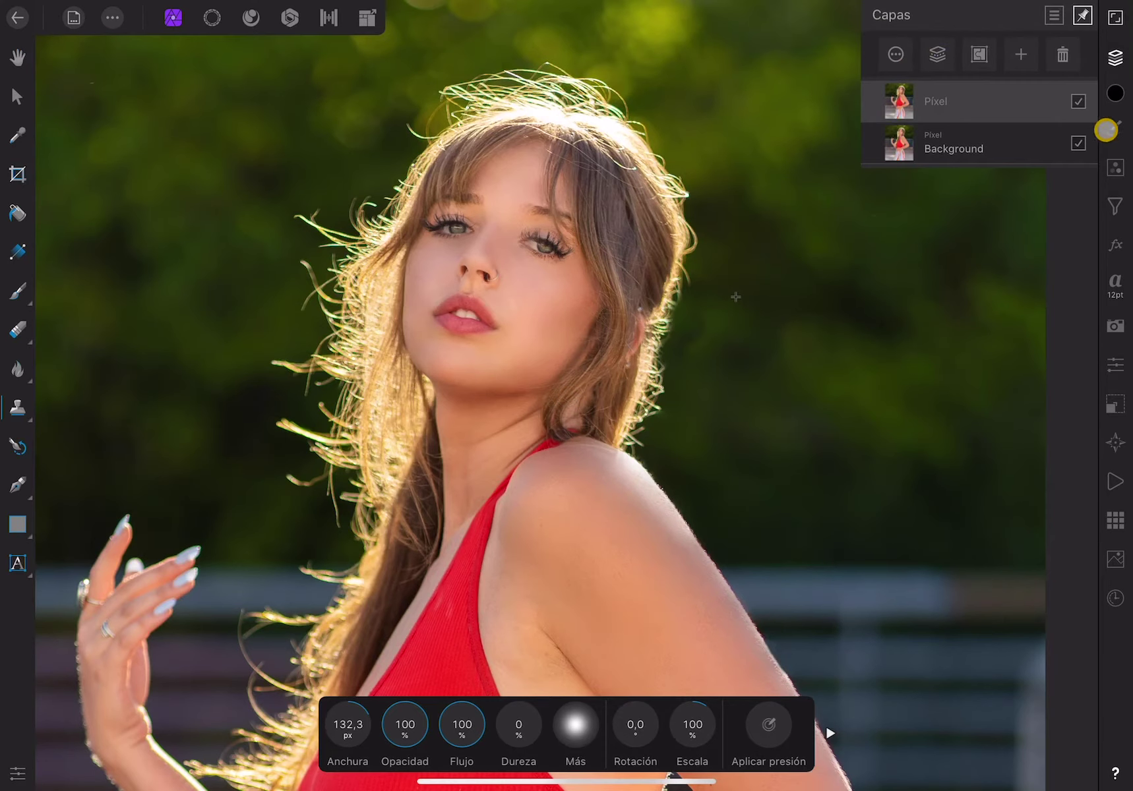
click(1070, 107)
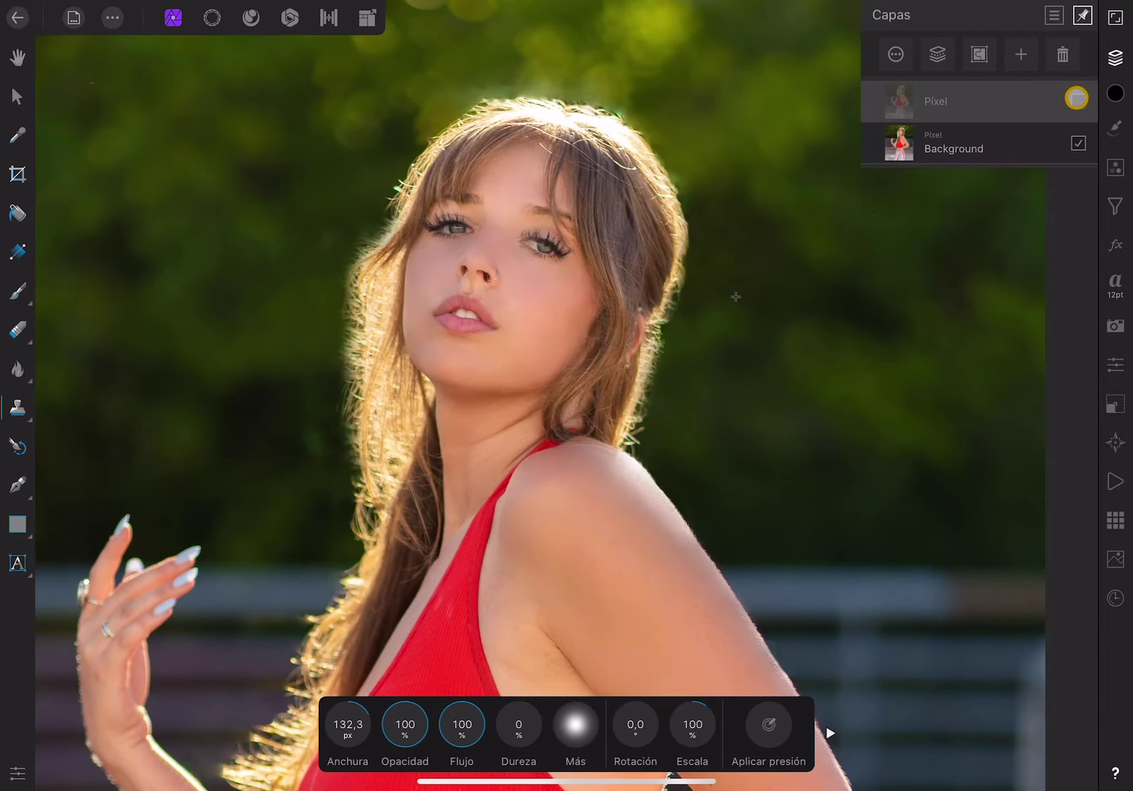
scroll(735, 297, down, 1)
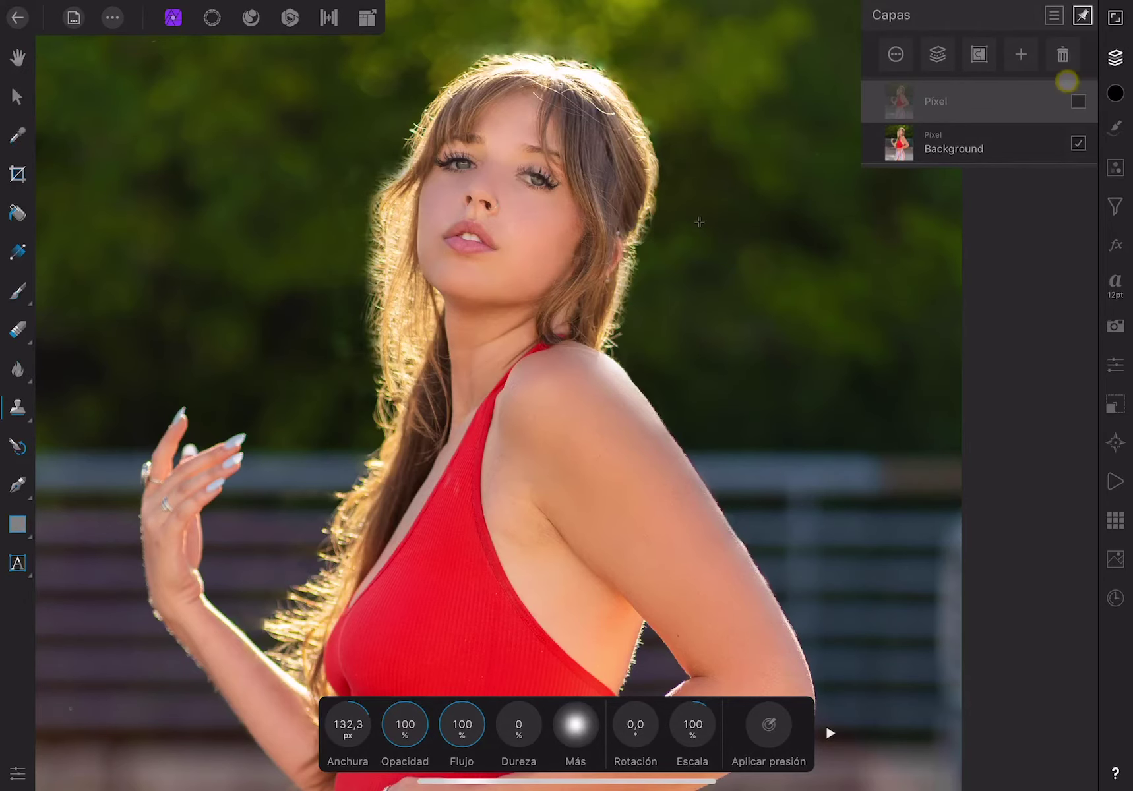
click(984, 137)
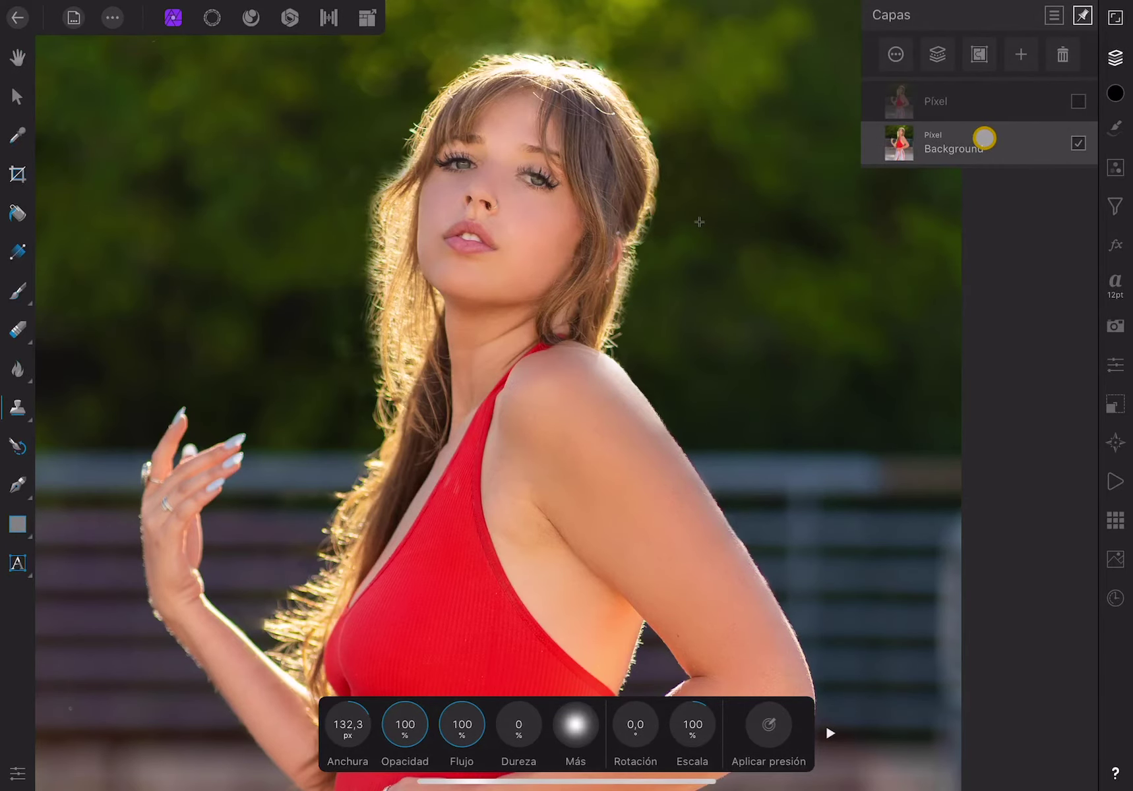
Choose the Brush tool and open its variants flyout to find Pincel mezclador
scroll(501, 329, up, 2)
scroll(501, 330, up, 1)
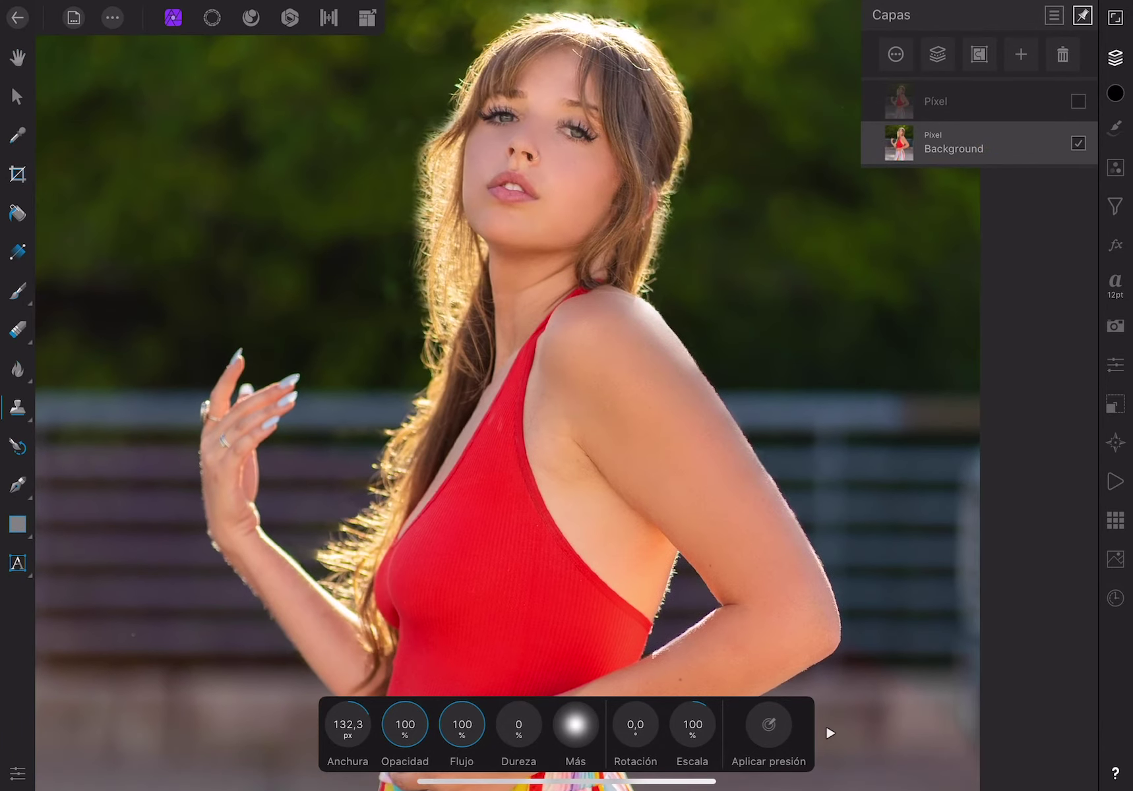
click(17, 292)
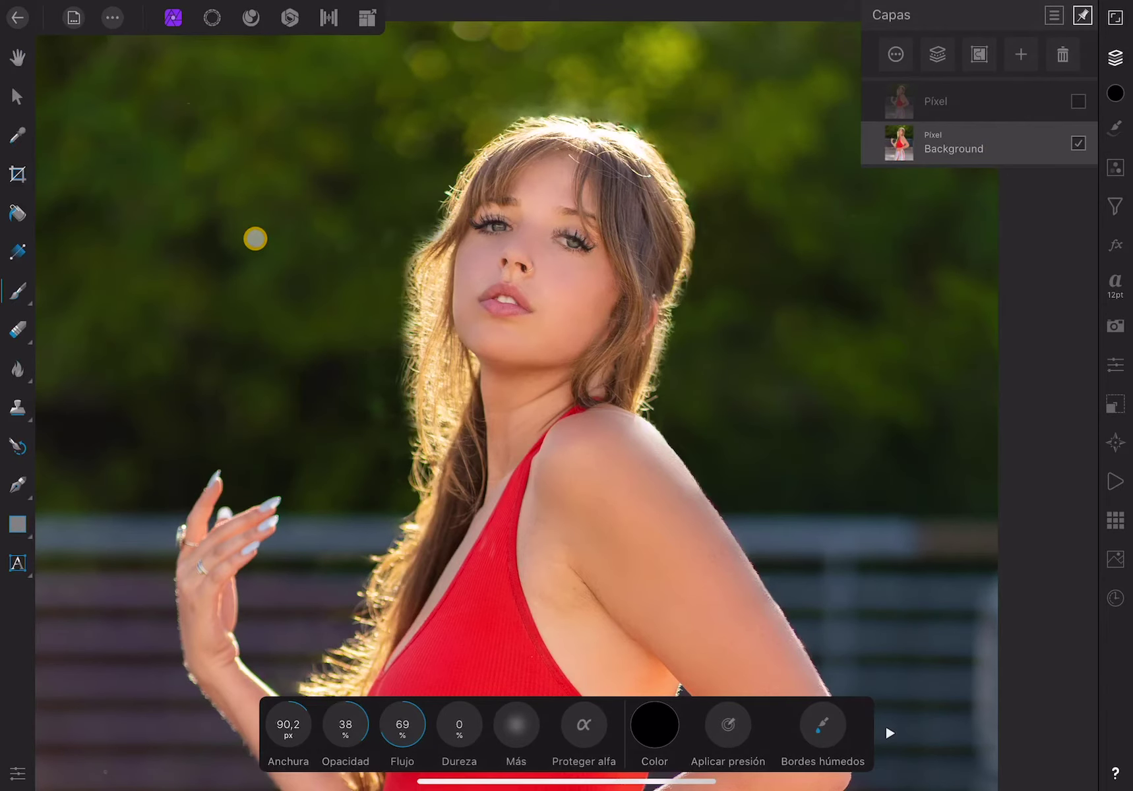
drag(16, 290, 171, 308)
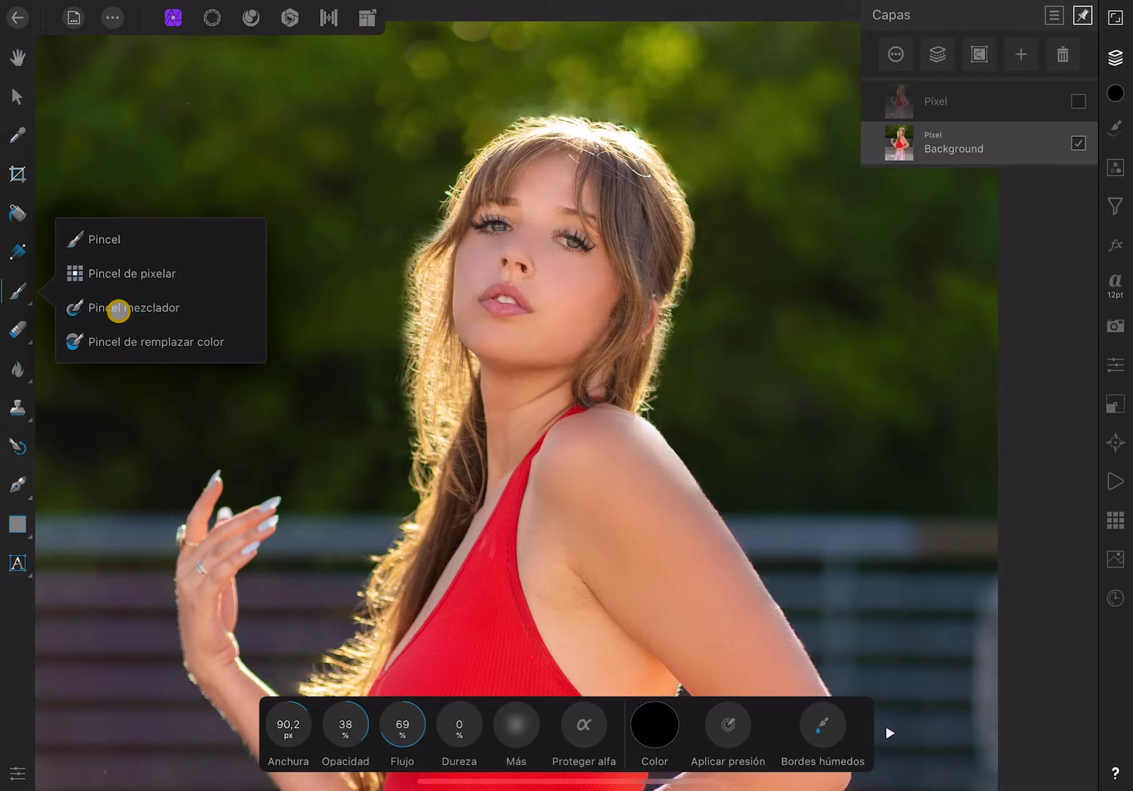
Select Pincel mezclador, clear its paint with Borrar pincel, and bring up the brush library
click(142, 307)
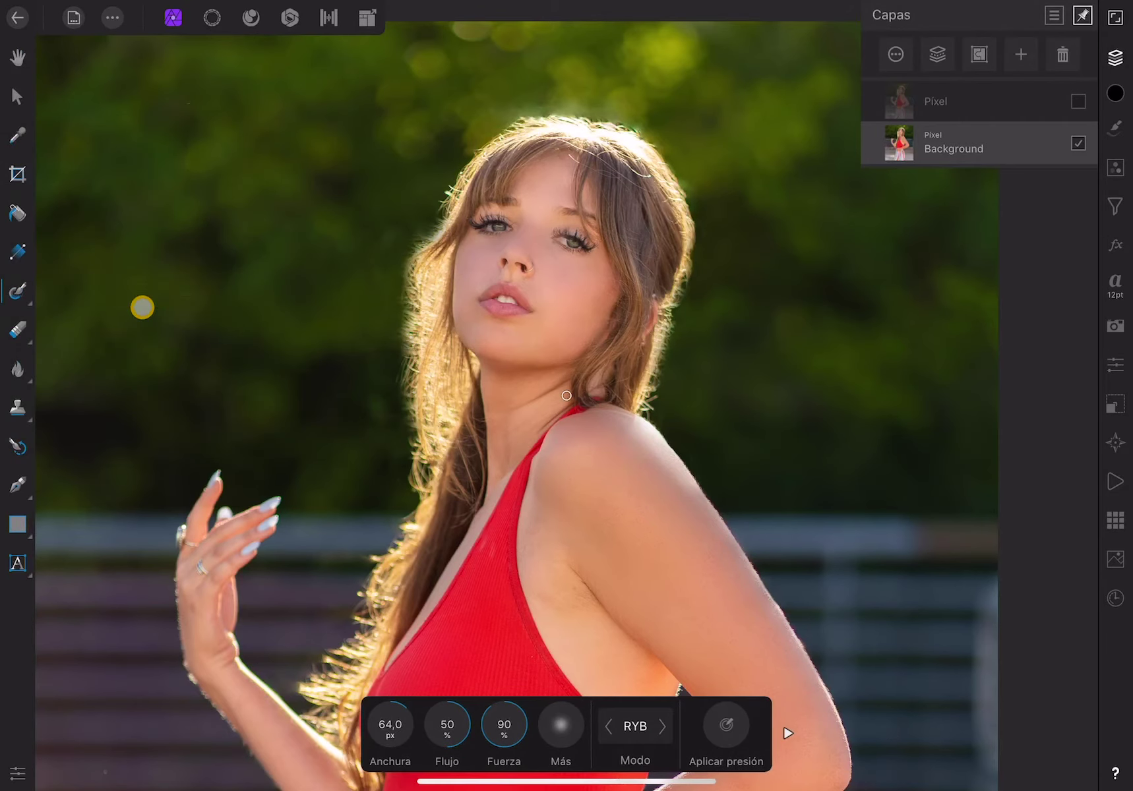
scroll(567, 396, up, 3)
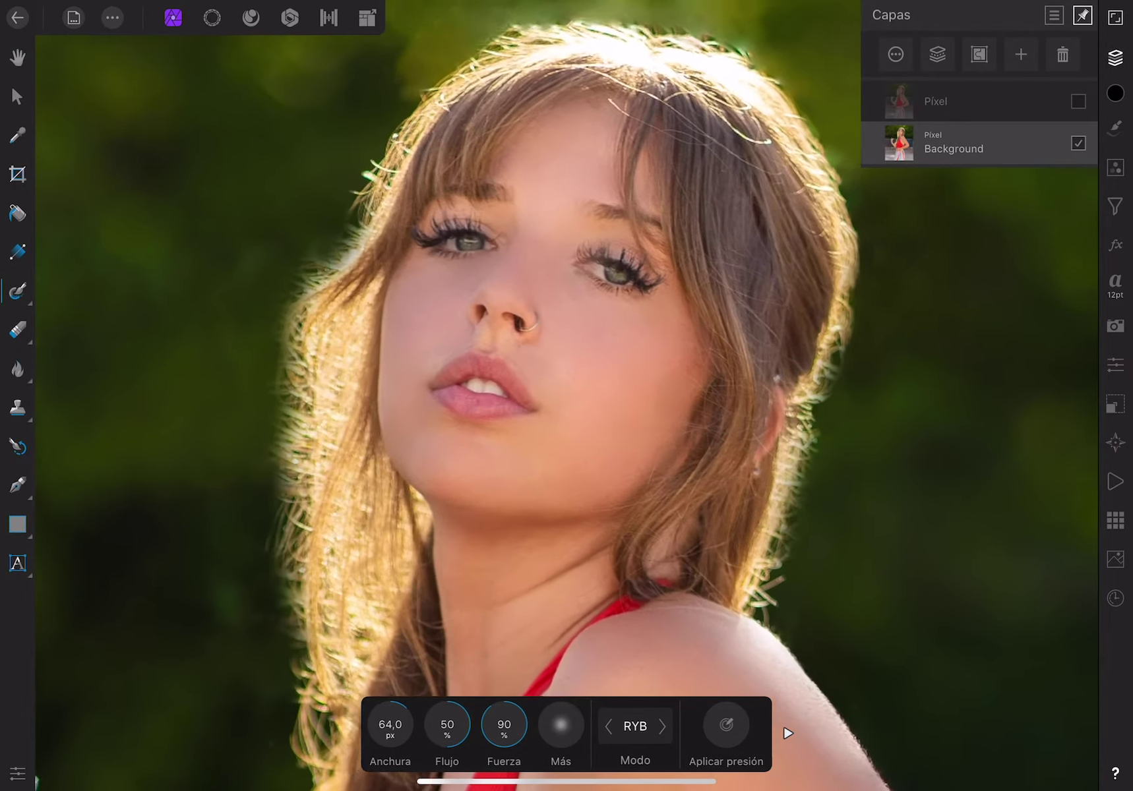
scroll(566, 396, up, 3)
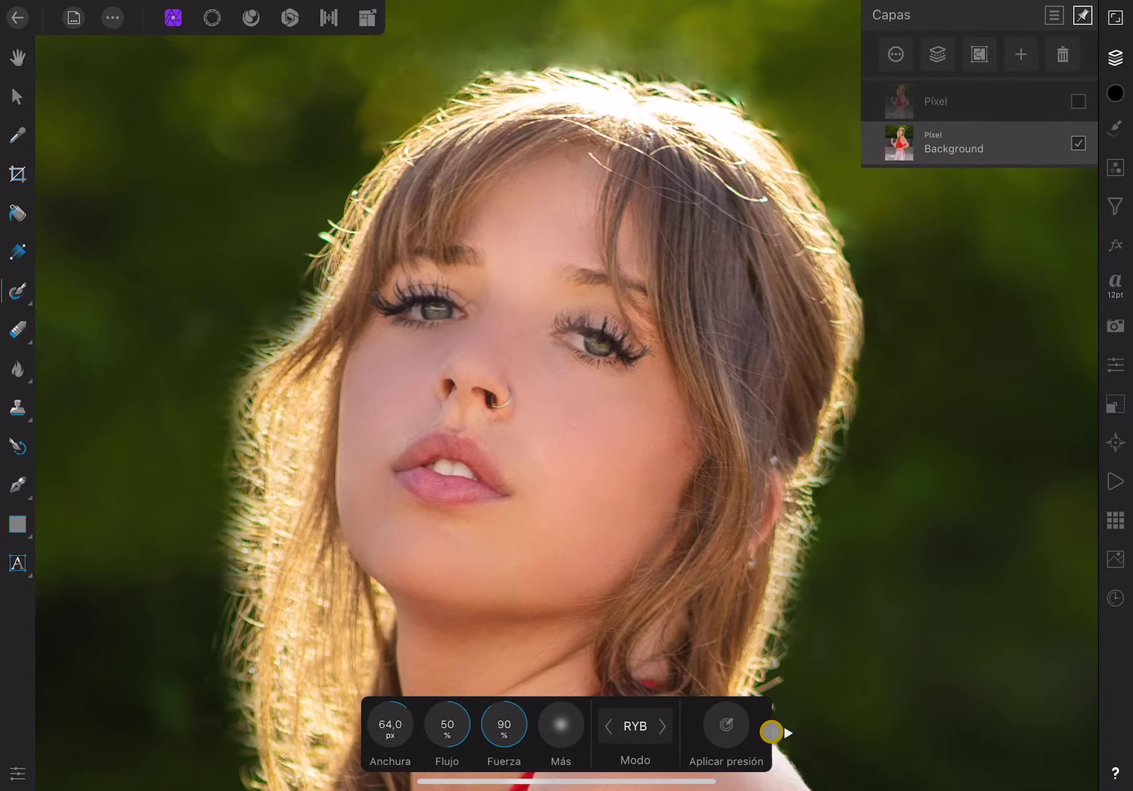
click(785, 732)
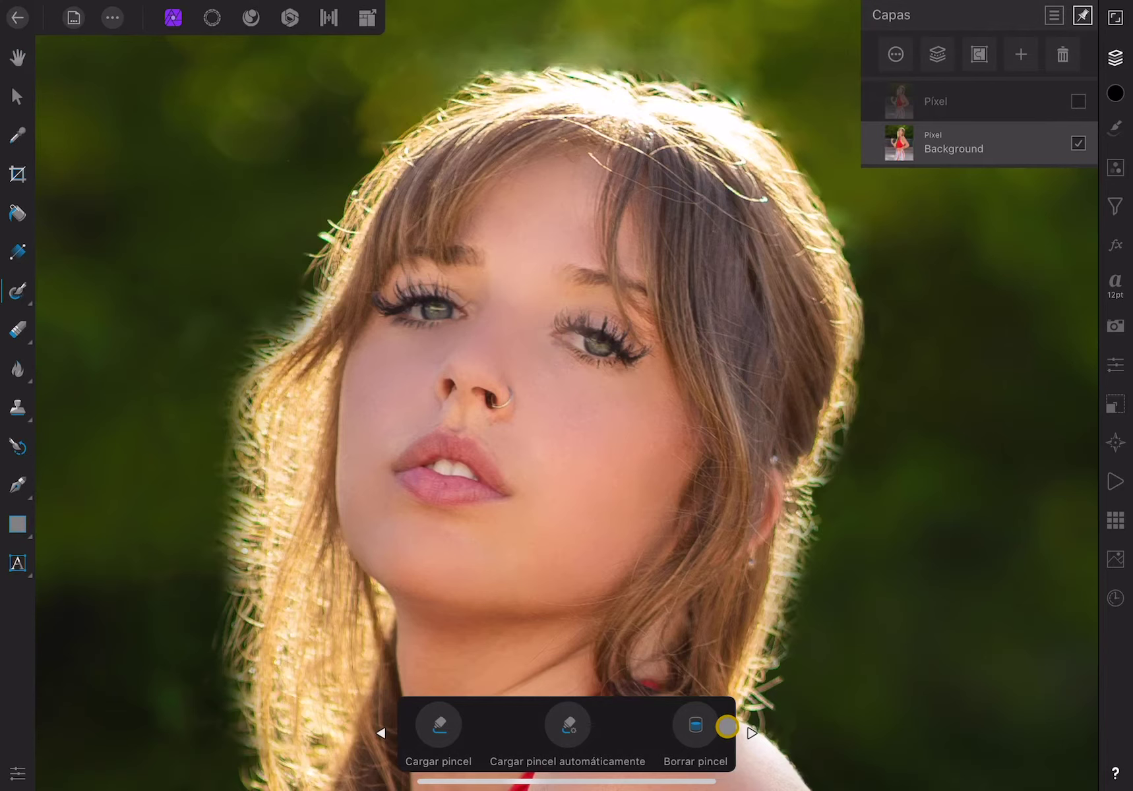
click(697, 729)
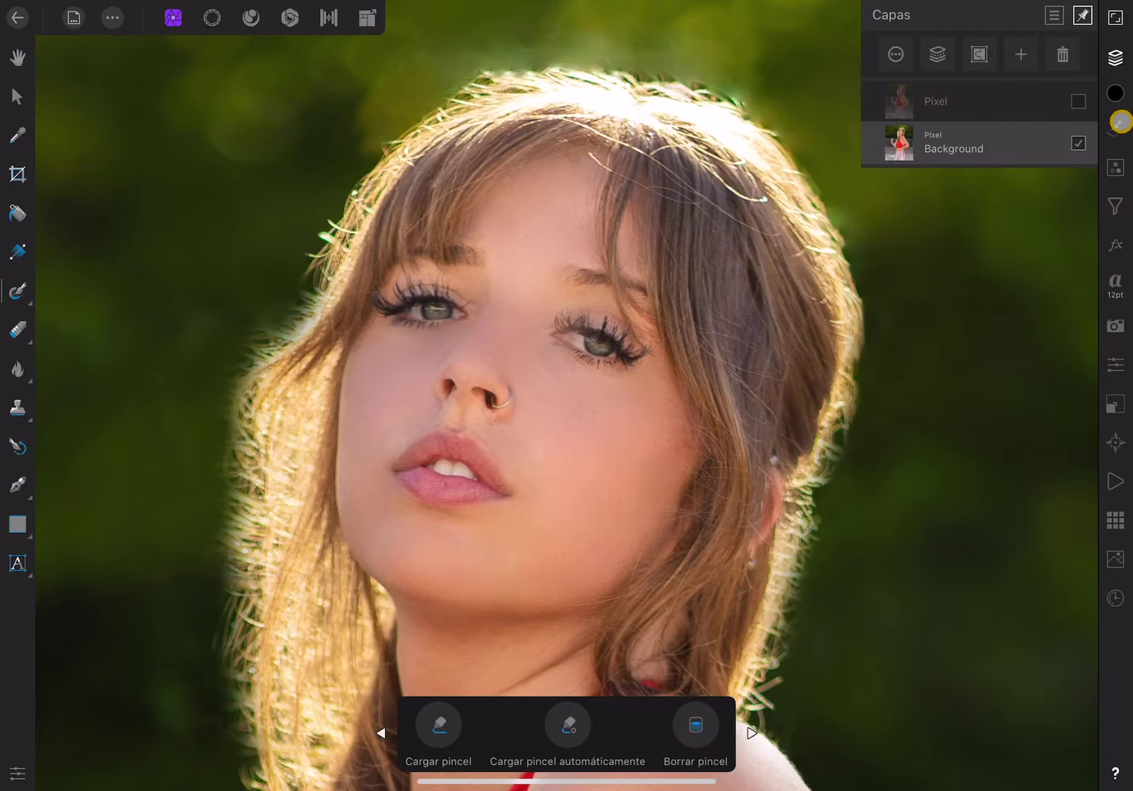
click(1120, 124)
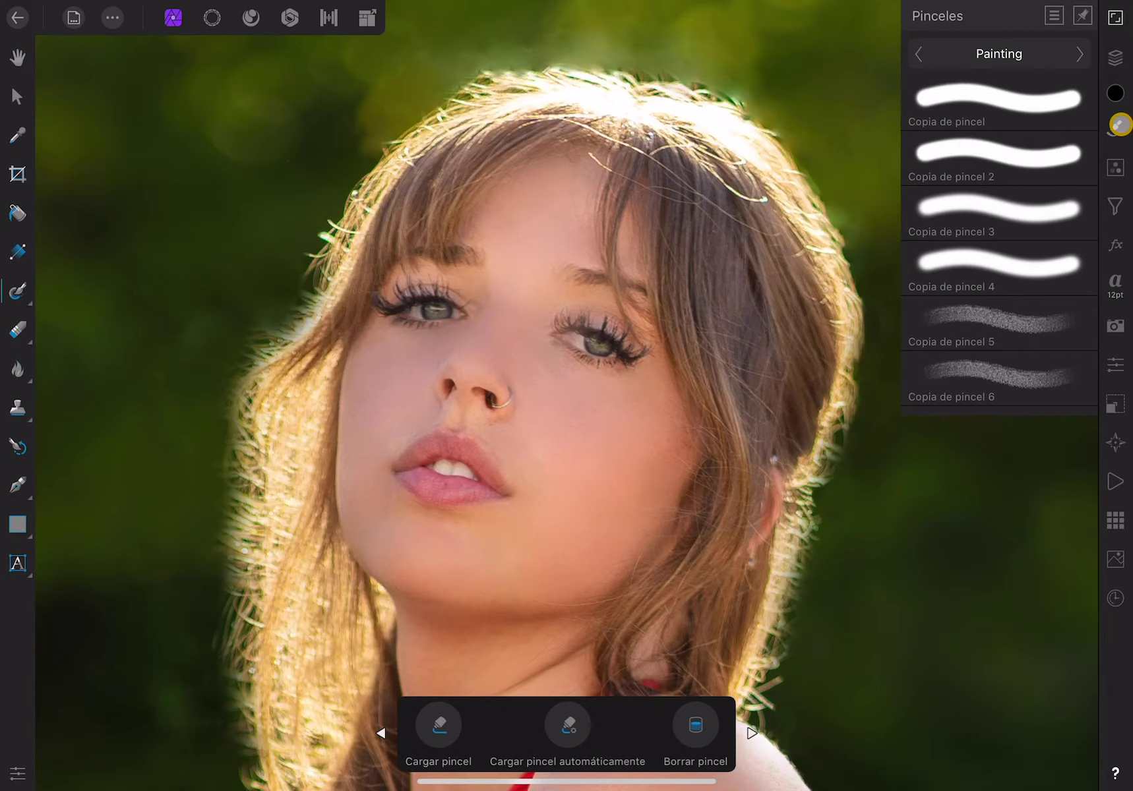
Browse the brush categories and pick Óleo de fibras finas from Pinceles recientes
click(1119, 124)
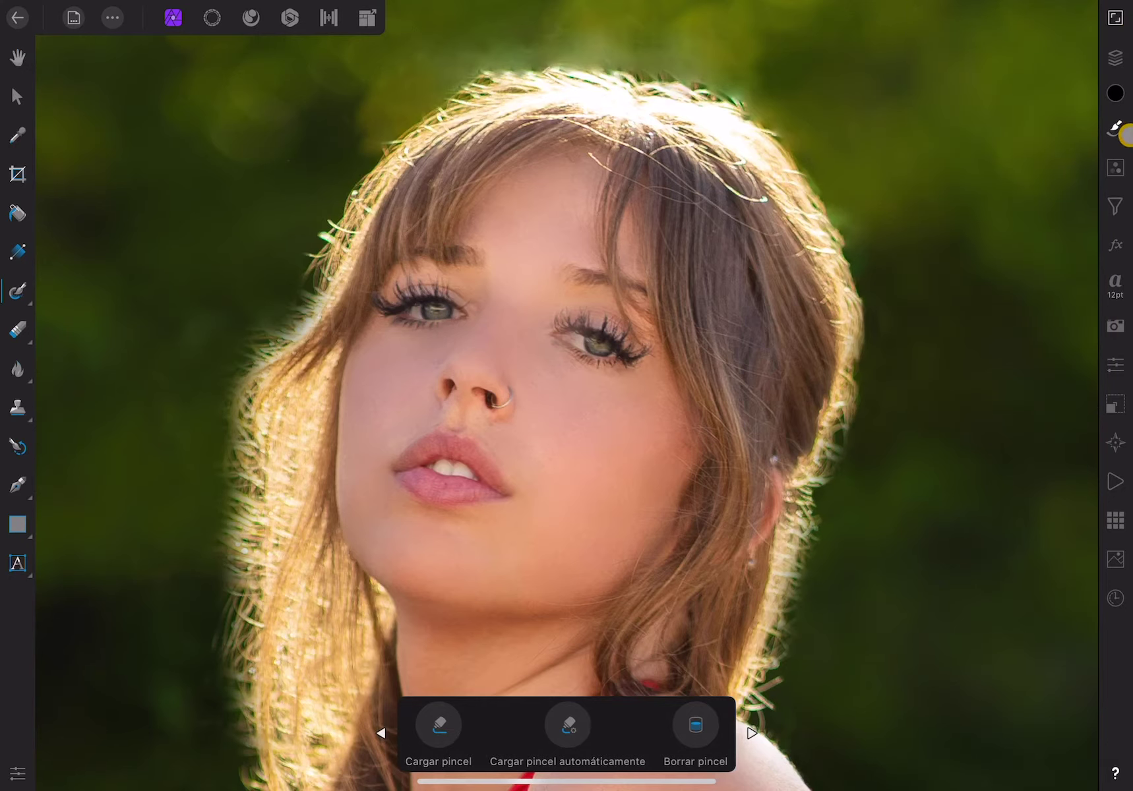
click(1117, 130)
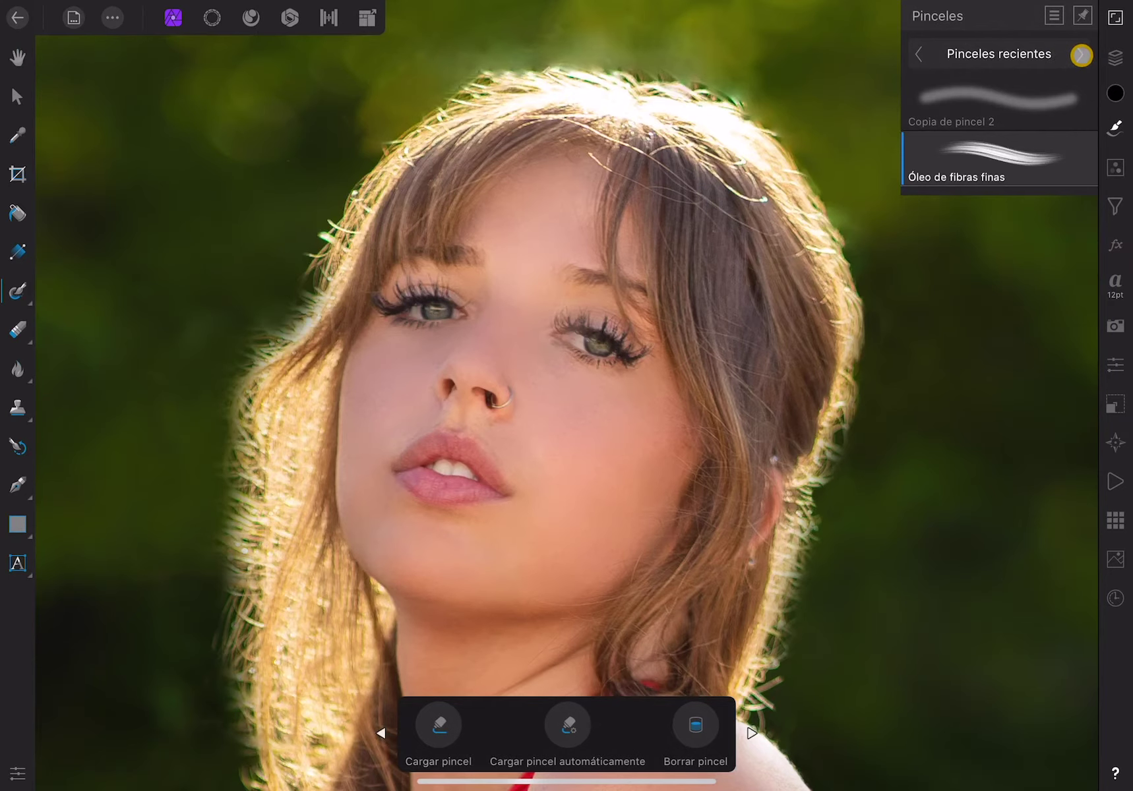
click(1081, 55)
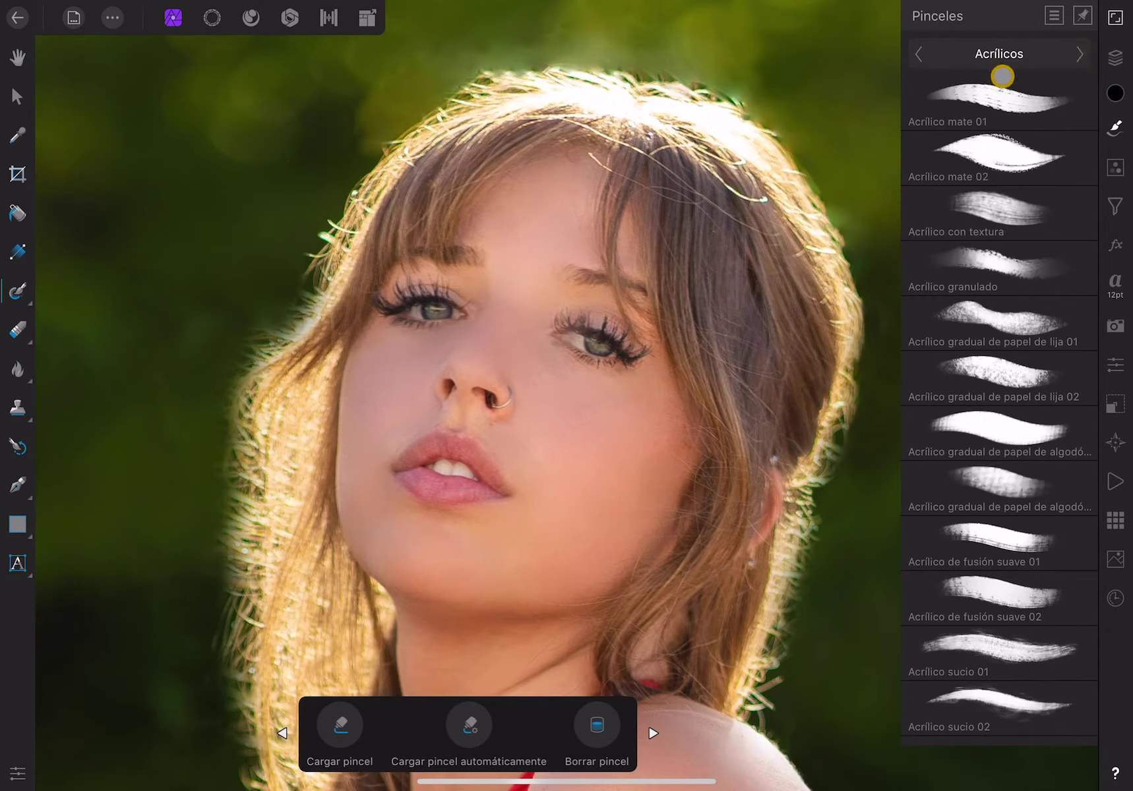
click(923, 57)
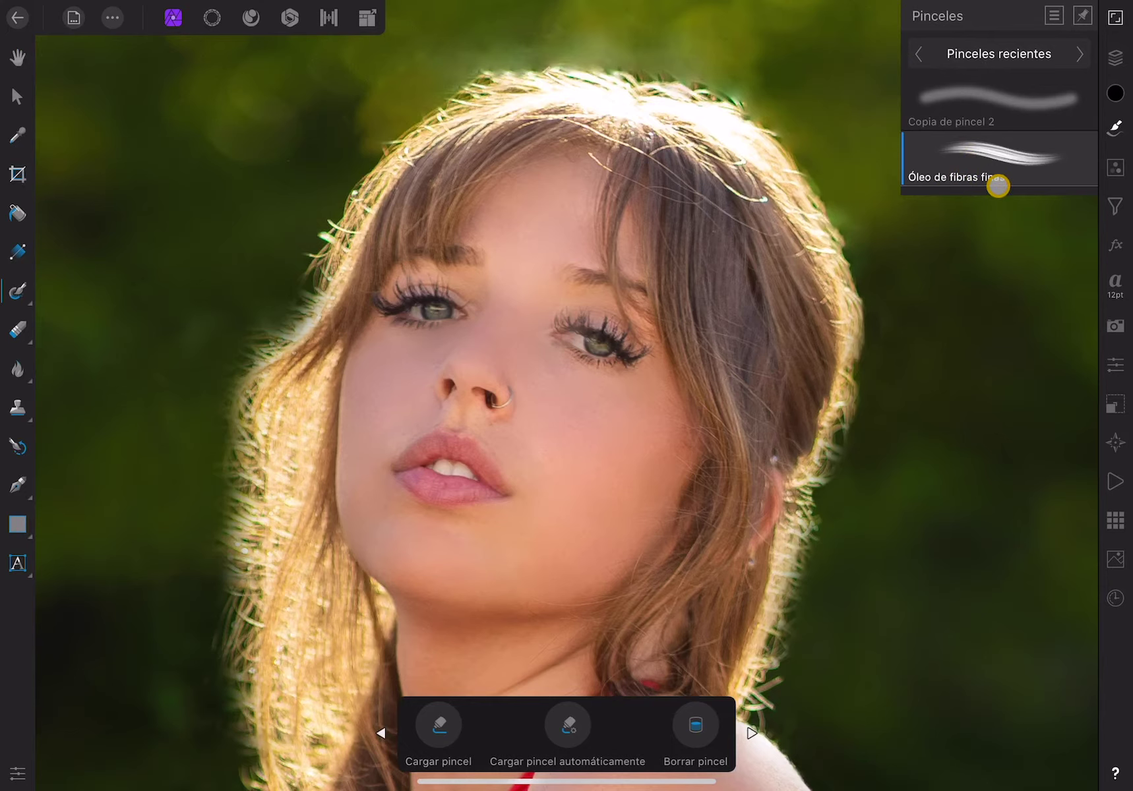
scroll(818, 290, up, 3)
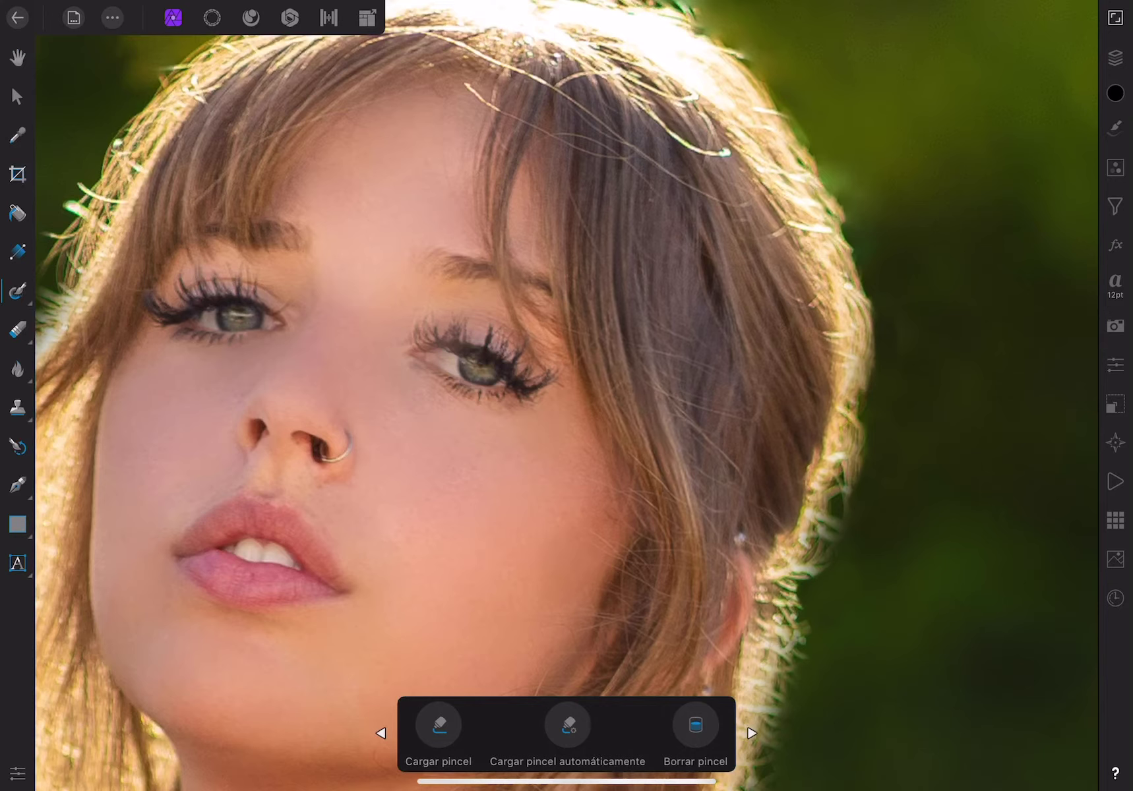
Set the Mixer Brush to 28.1 px width and 80% flow and smear the strands downward
key(ctrl+z)
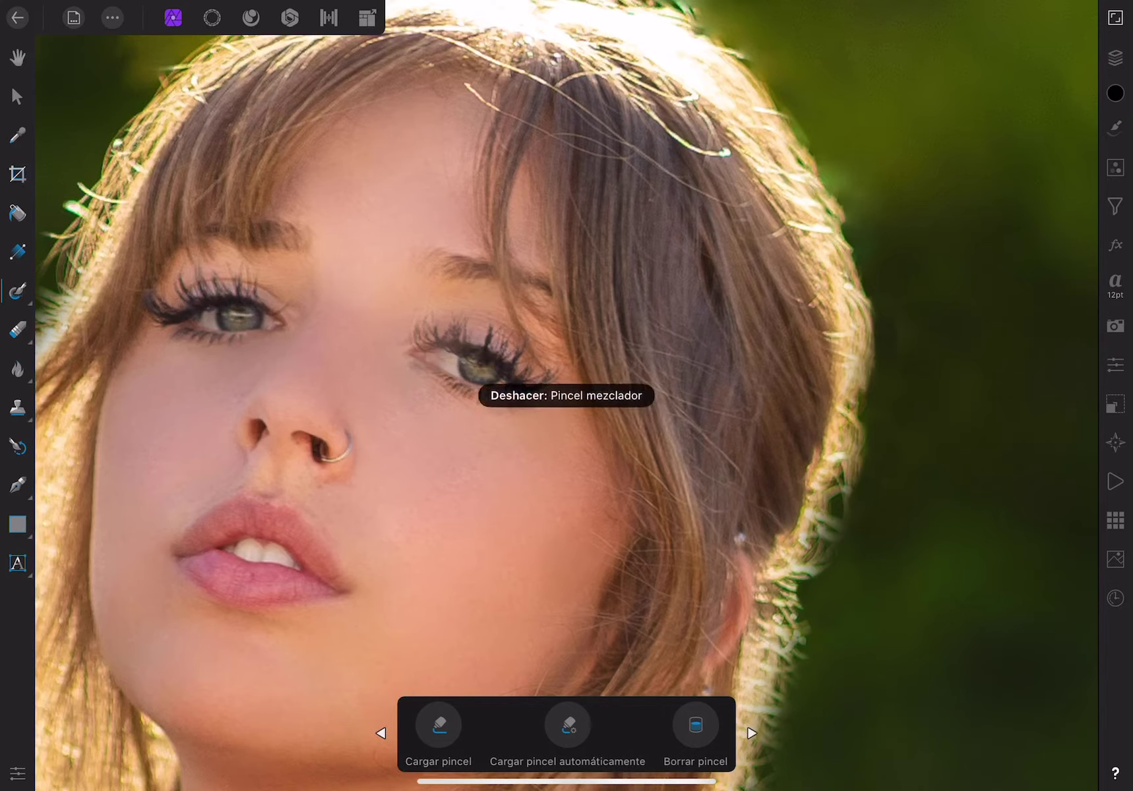
click(380, 734)
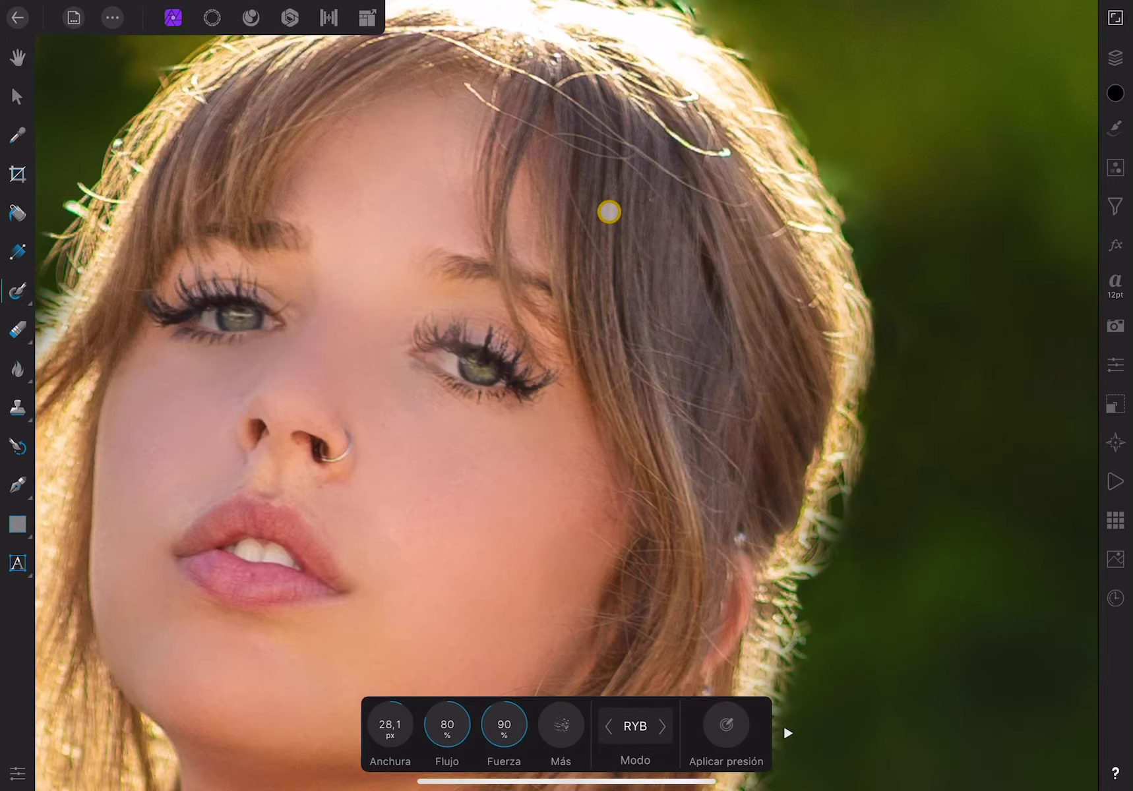
drag(608, 198, 612, 244)
drag(612, 293, 632, 378)
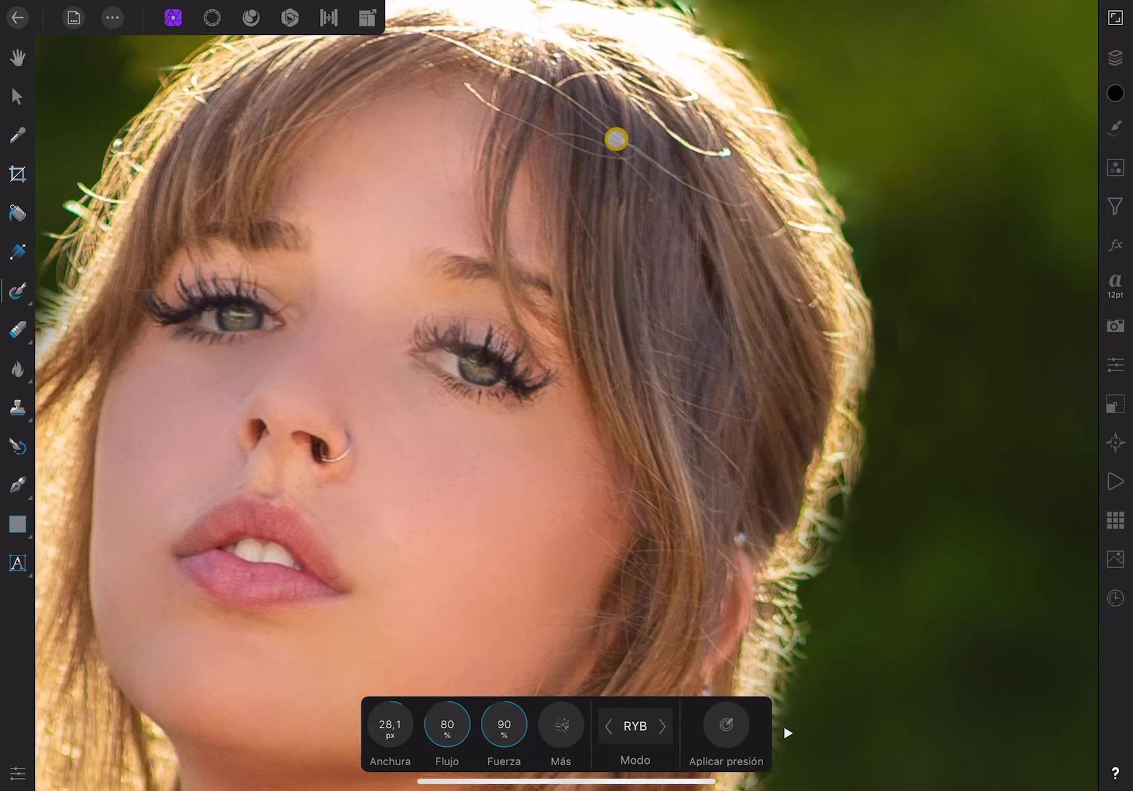
Clean the brush, blend strands upward beside the cheek, and undo the greyish smudge
click(788, 732)
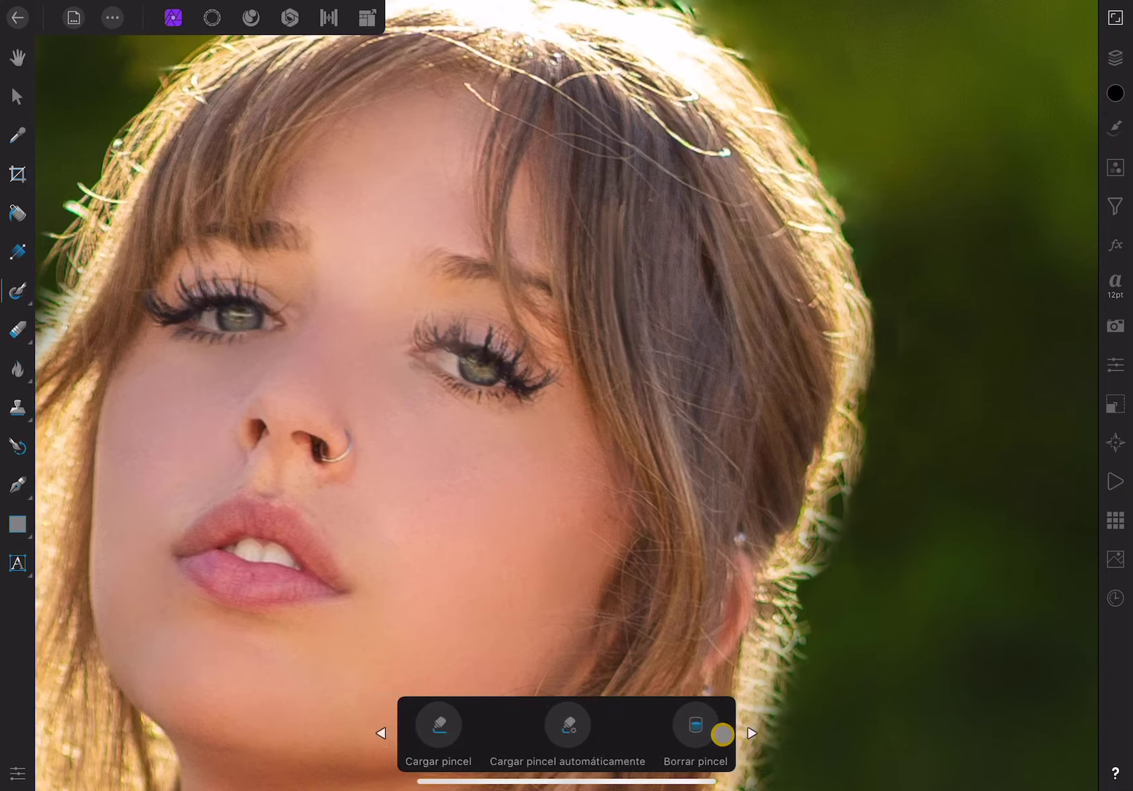
click(699, 725)
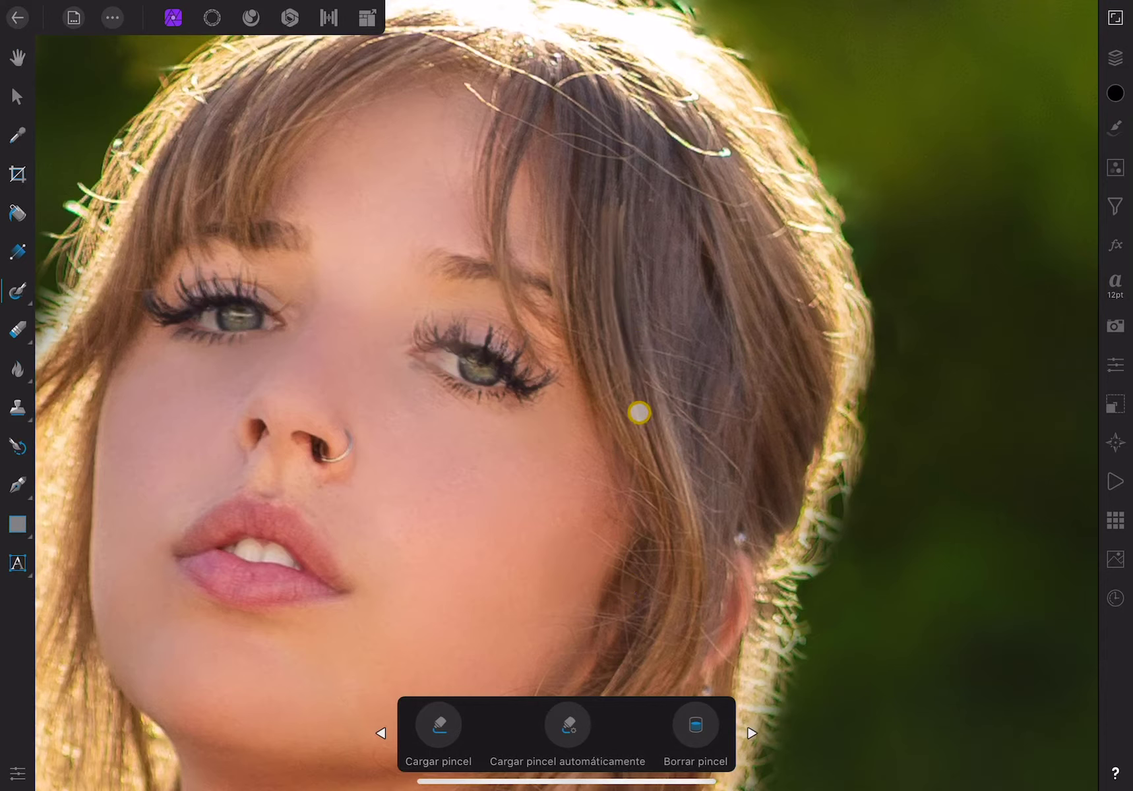
click(683, 725)
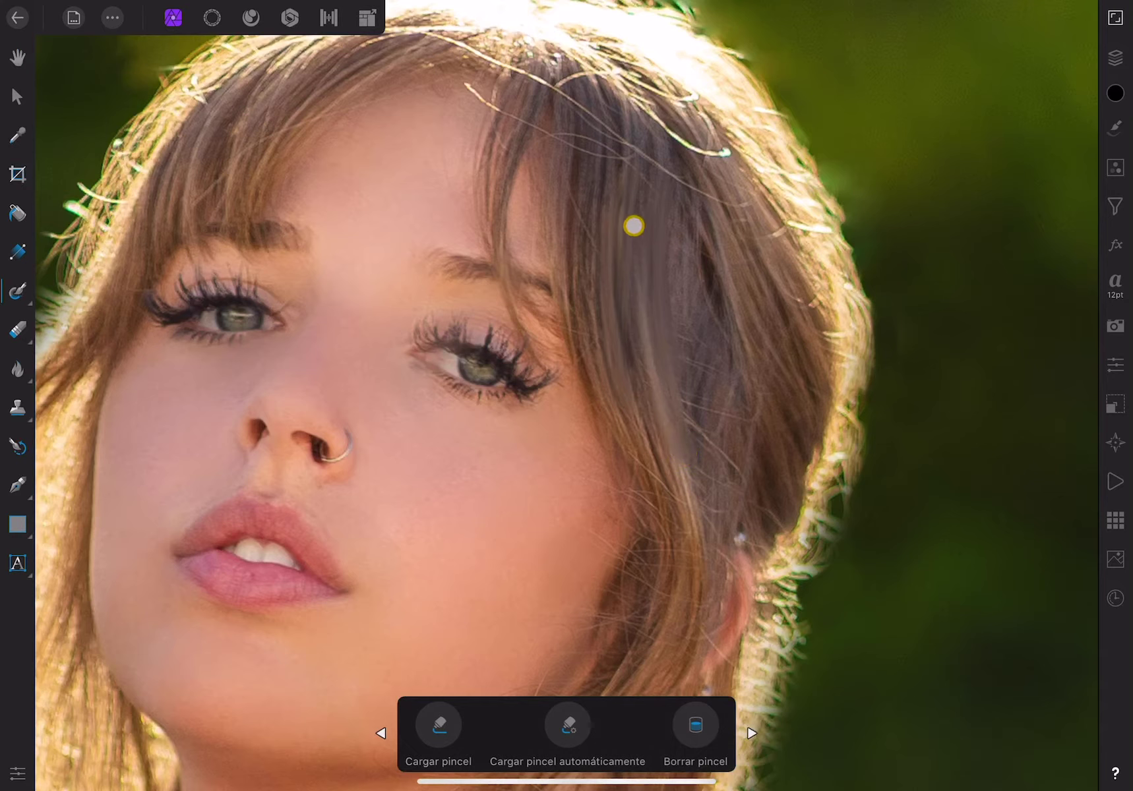
scroll(620, 341, up, 5)
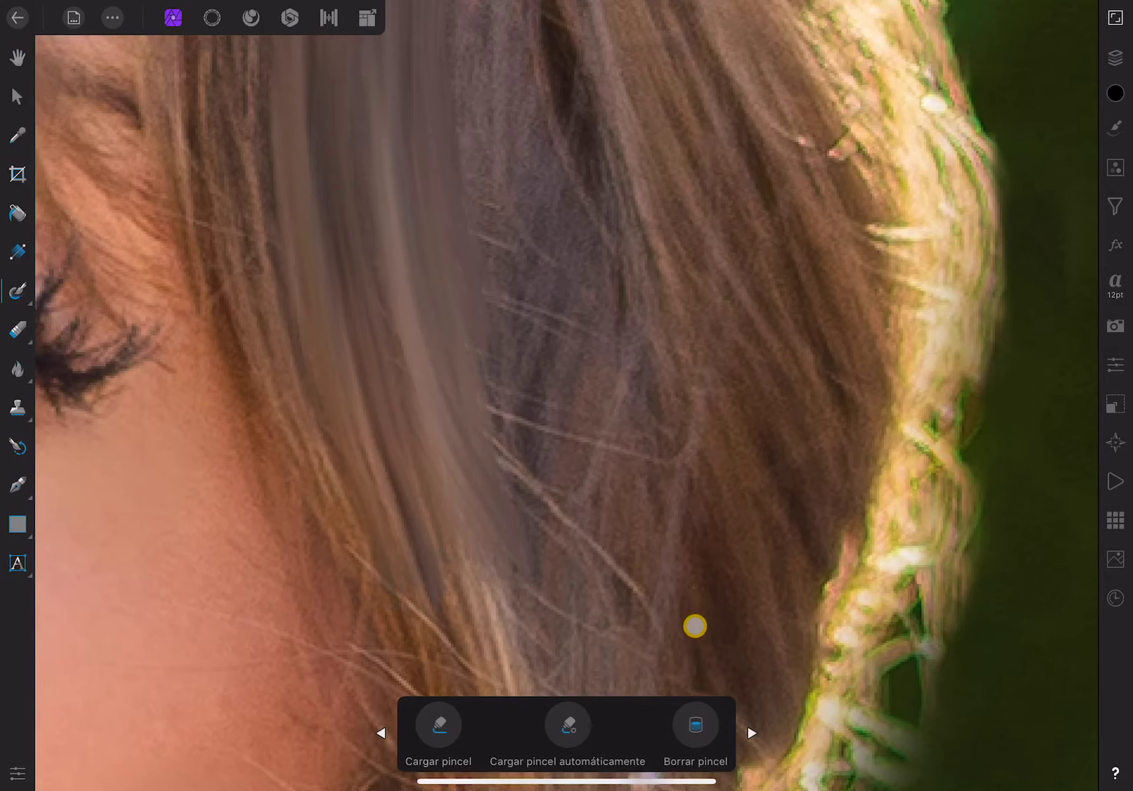
click(700, 723)
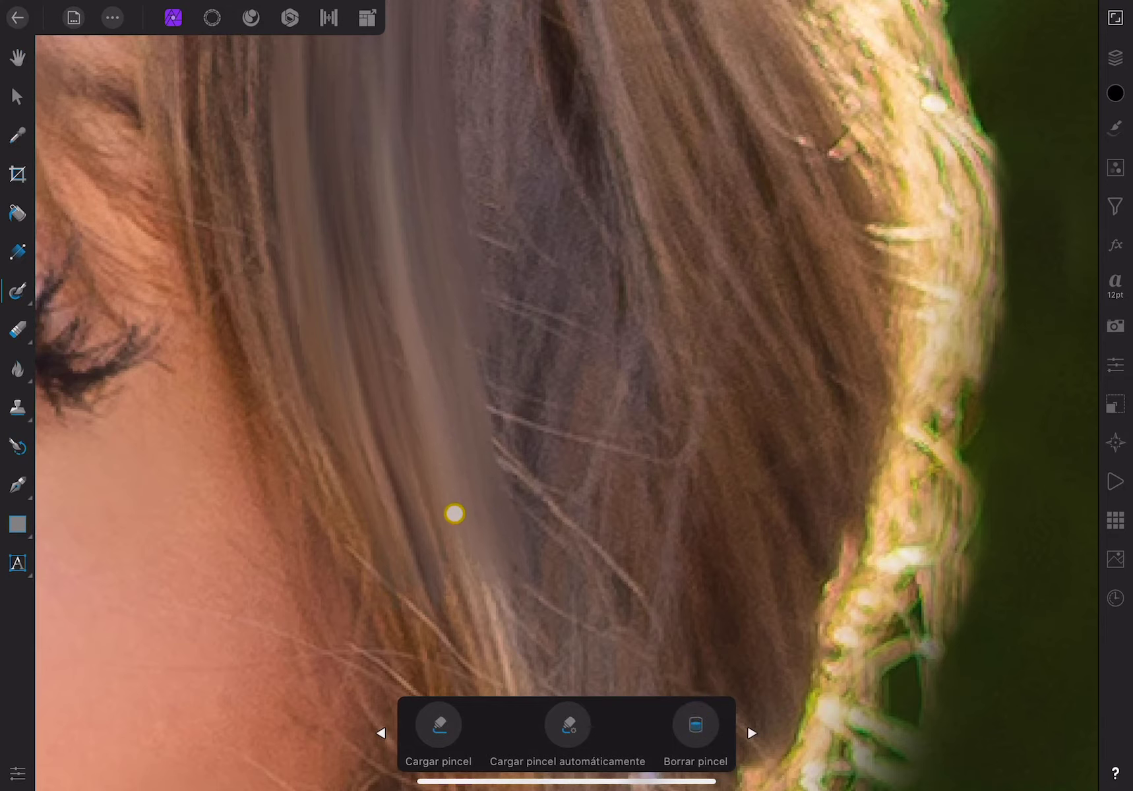
drag(478, 567, 578, 387)
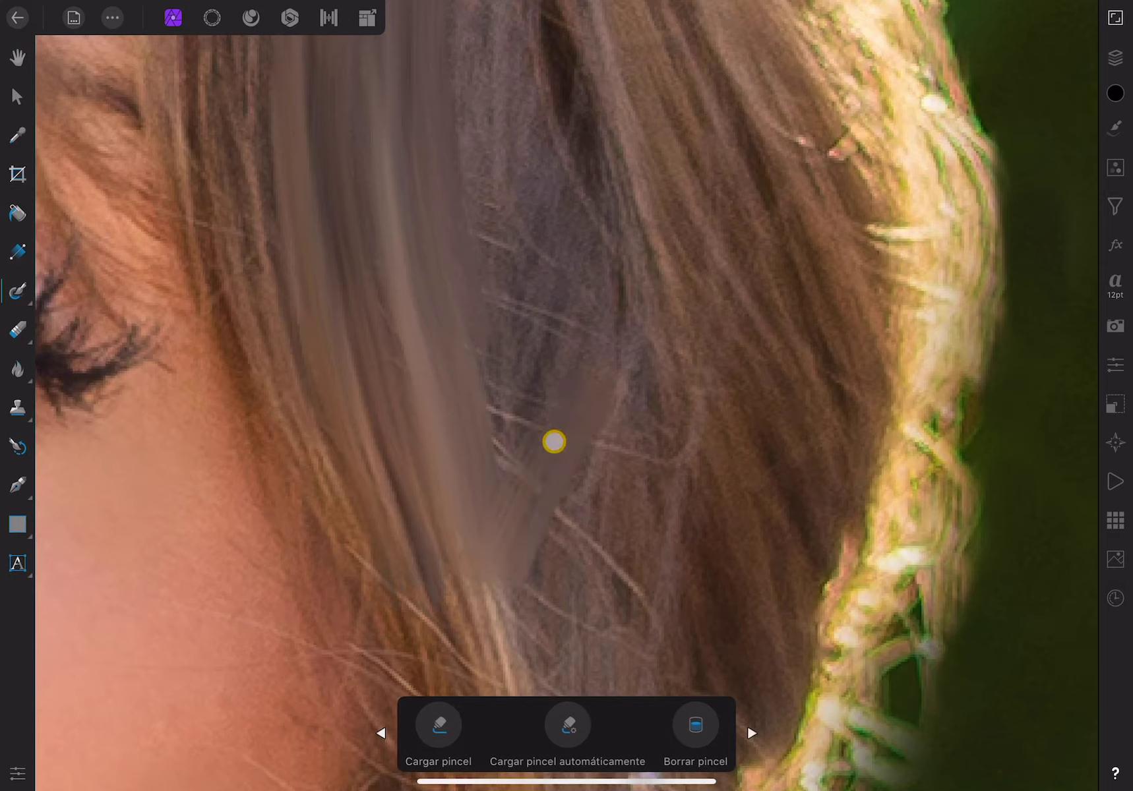
key(ctrl+z)
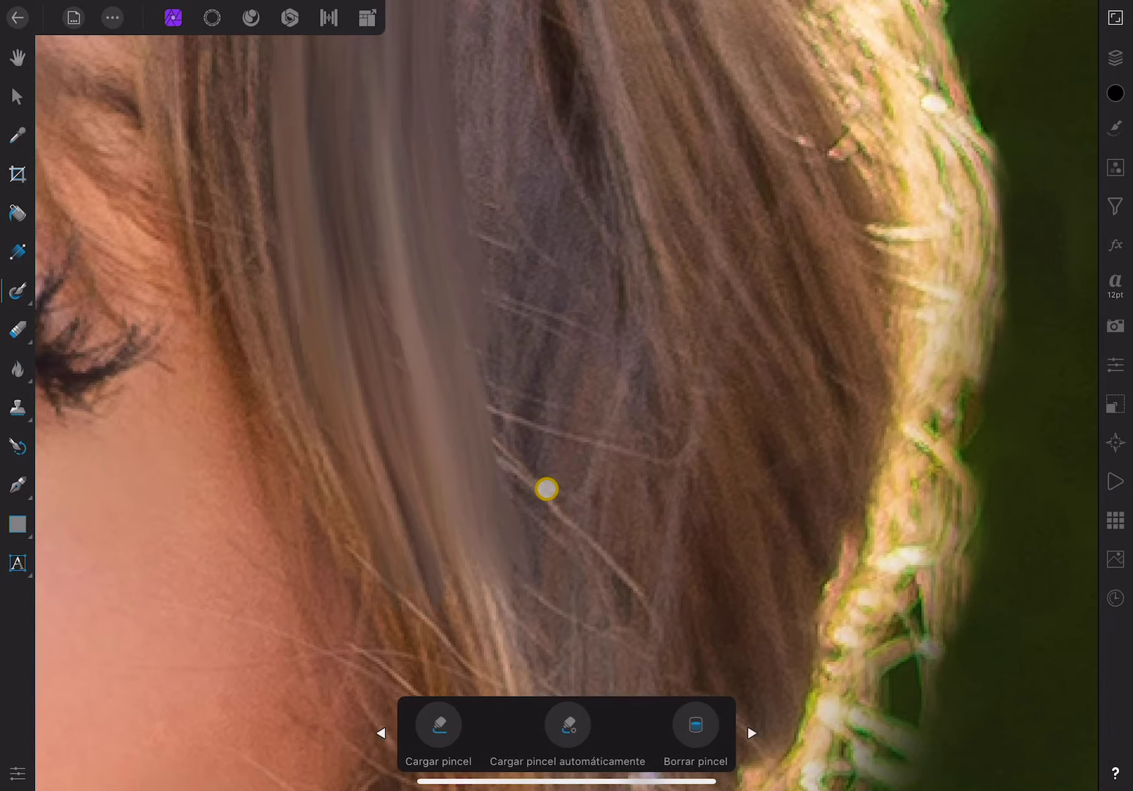
scroll(547, 489, down, 5)
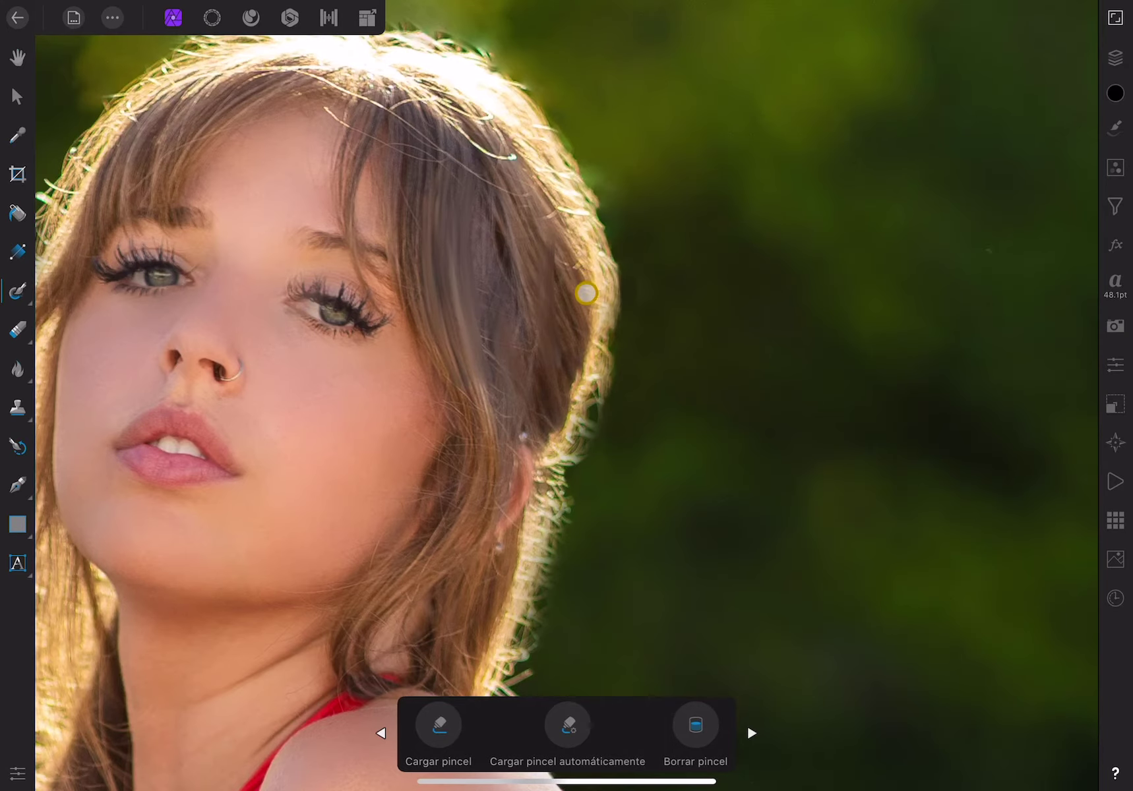
Zoom into the hair and undo the stray Mixer Brush smear
scroll(589, 311, up, 5)
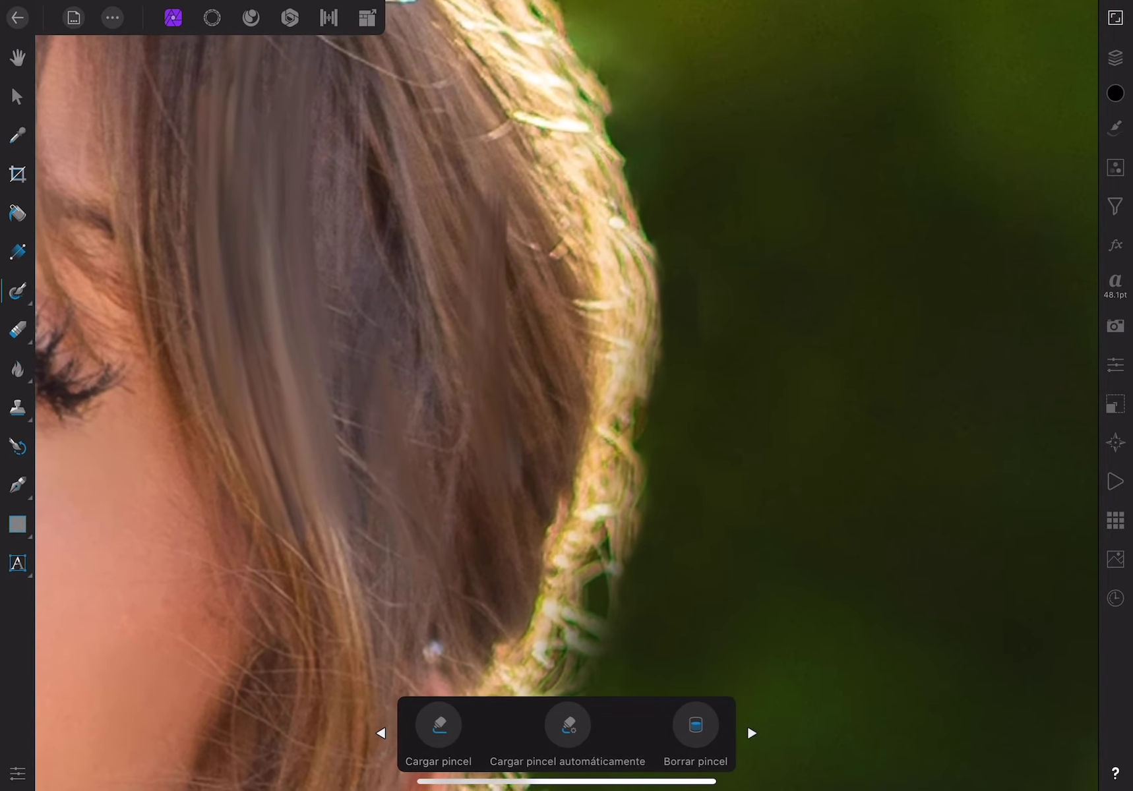
scroll(409, 39, down, 2)
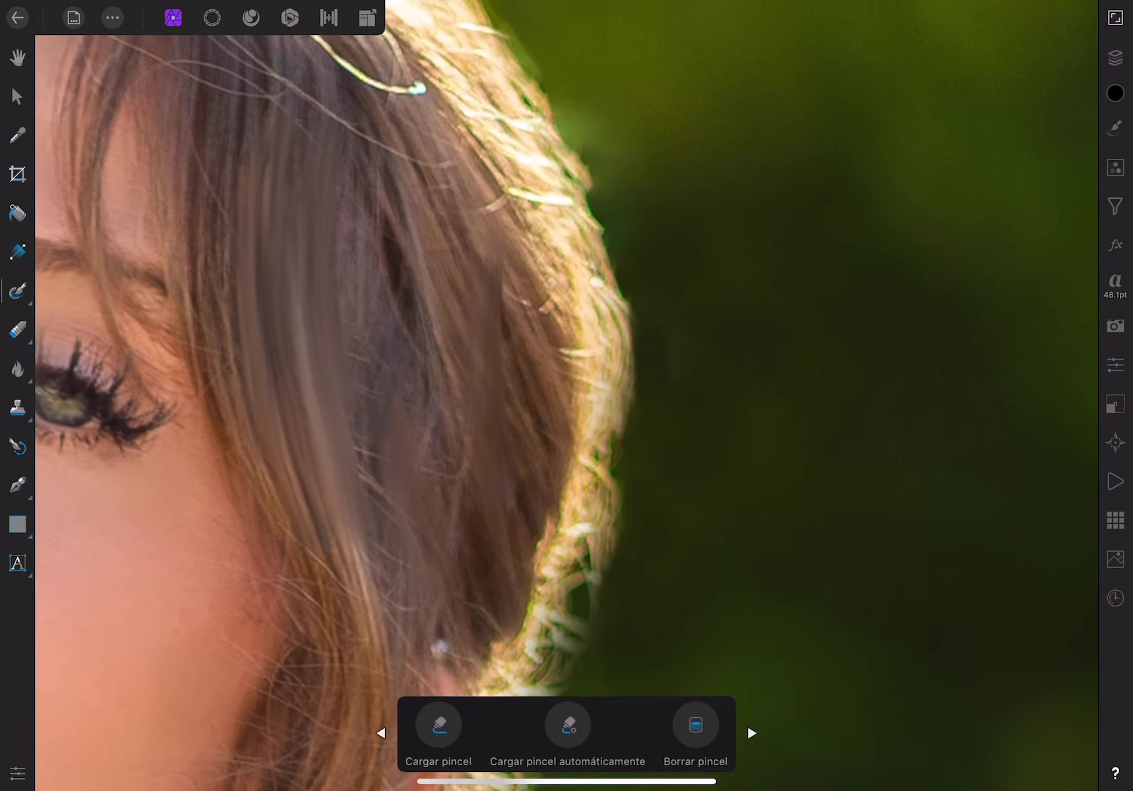
key(ctrl+z)
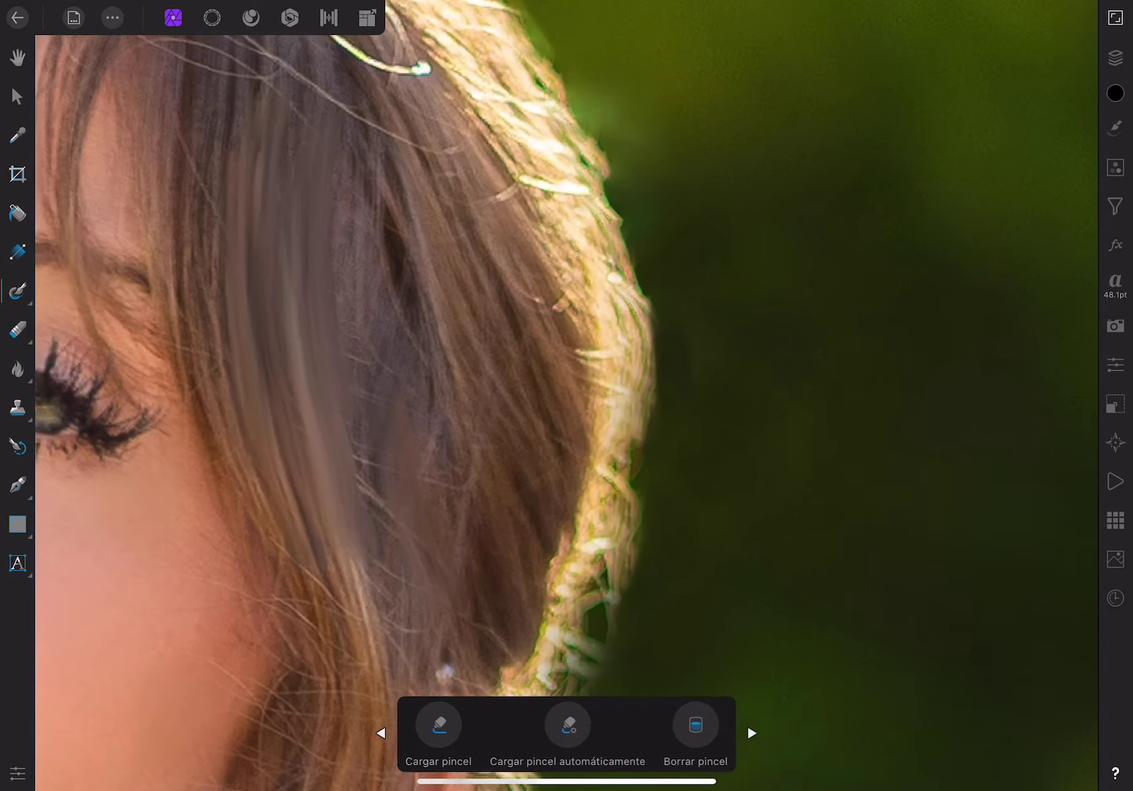
scroll(527, 597, down, 1)
scroll(527, 597, down, 2)
scroll(566, 396, up, 2)
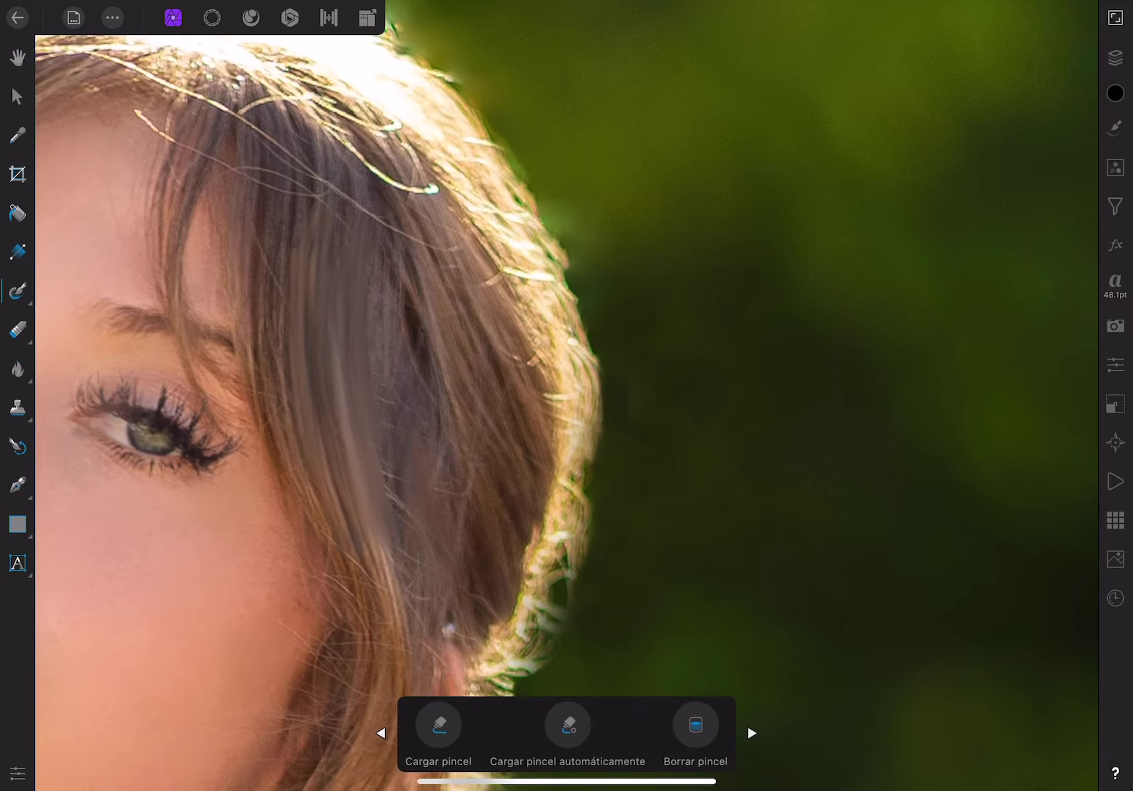
scroll(566, 396, up, 2)
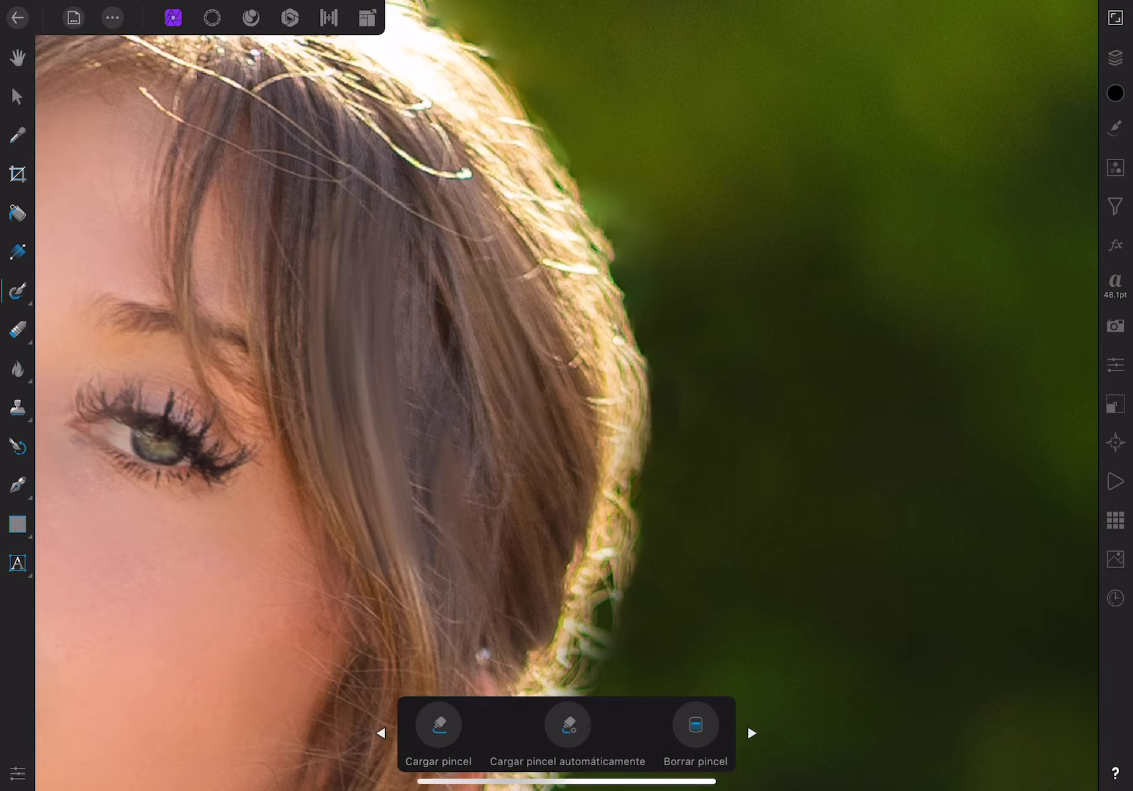
Blend hair strands at the temple, crown and near the ear, cleaning the brush between strokes
click(695, 724)
drag(491, 309, 493, 341)
drag(548, 307, 571, 382)
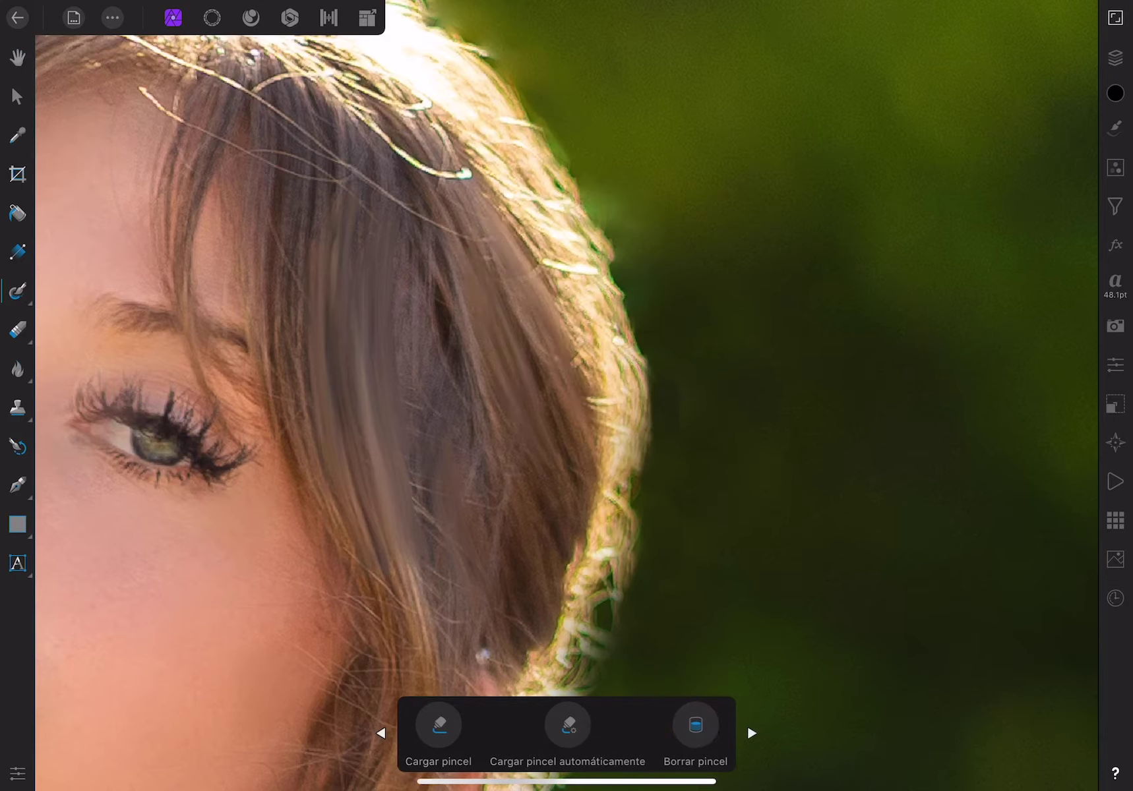
click(695, 725)
drag(428, 164, 450, 185)
click(695, 725)
drag(422, 442, 429, 527)
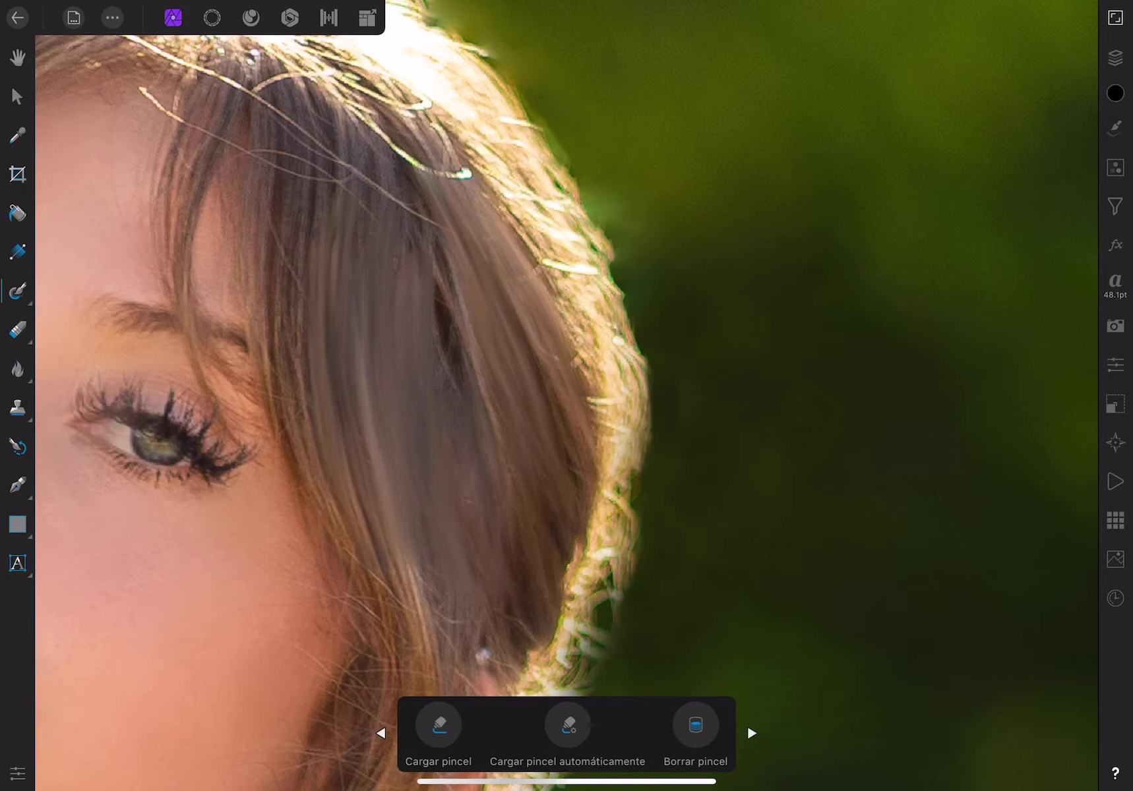
scroll(329, 395, down, 3)
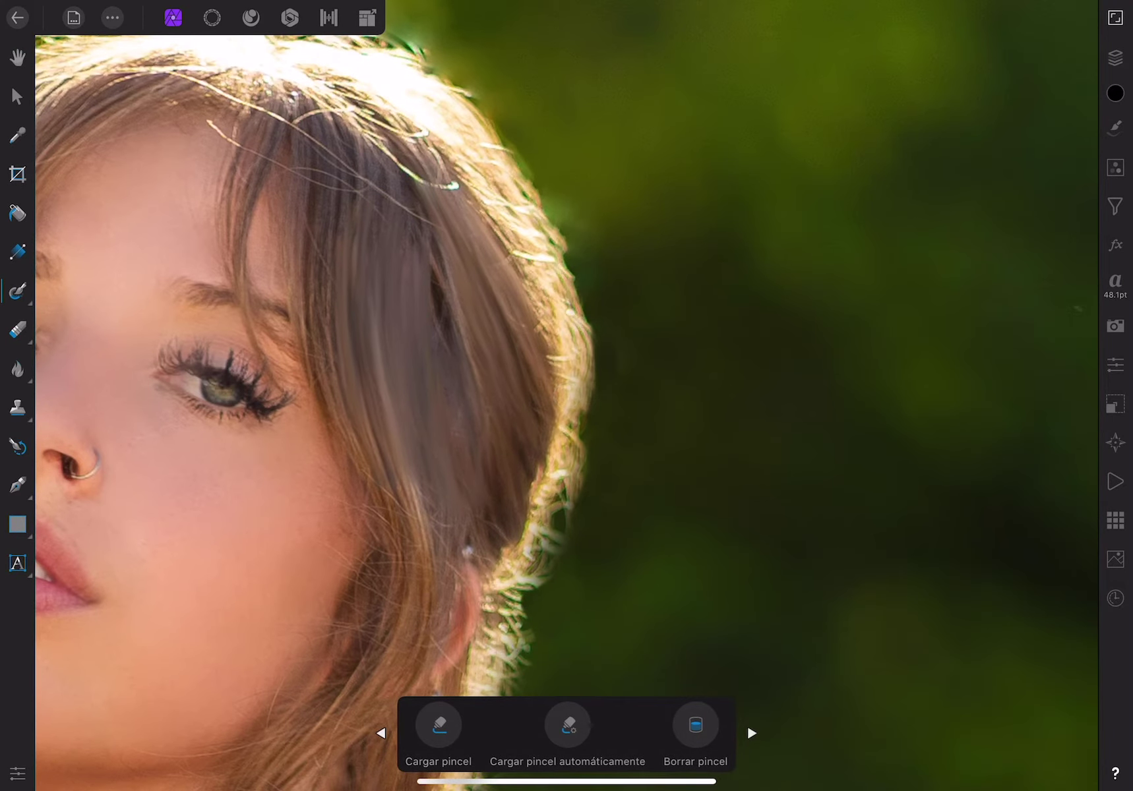
Sample the brown hair colour from the photo and load it into the Mixer Brush
click(1115, 93)
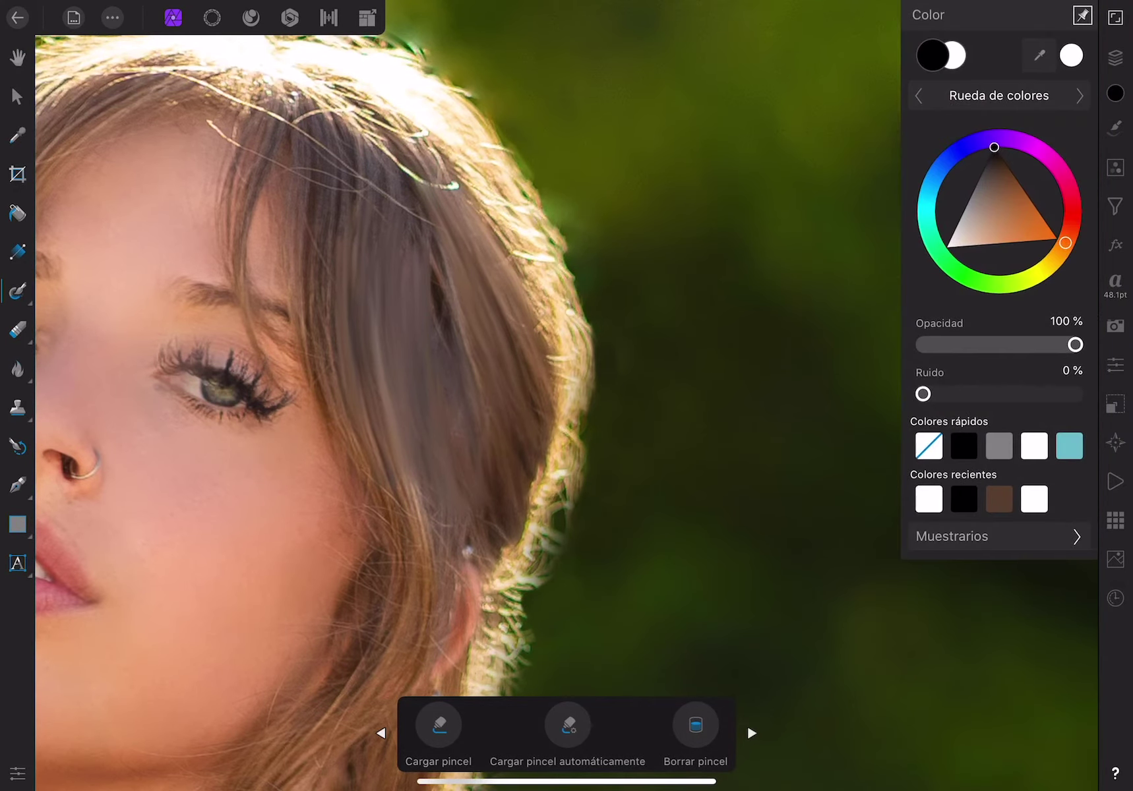
drag(1040, 56, 301, 137)
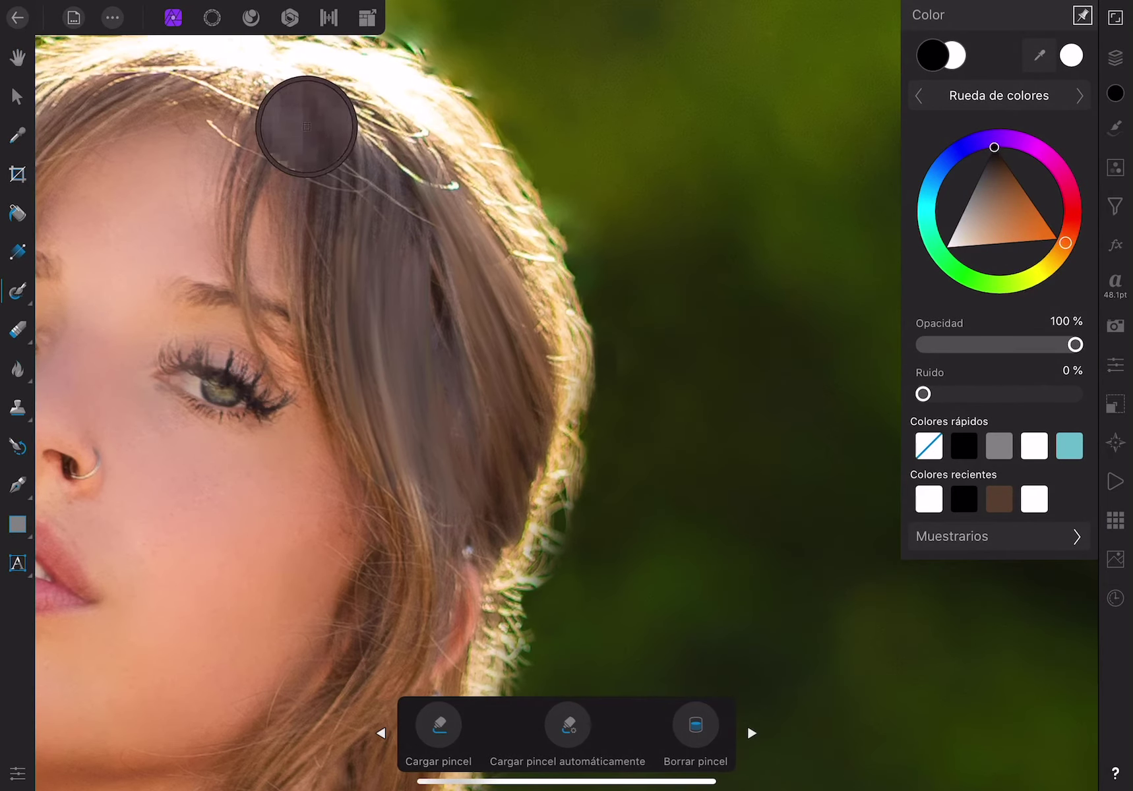
drag(301, 138, 306, 120)
click(1071, 55)
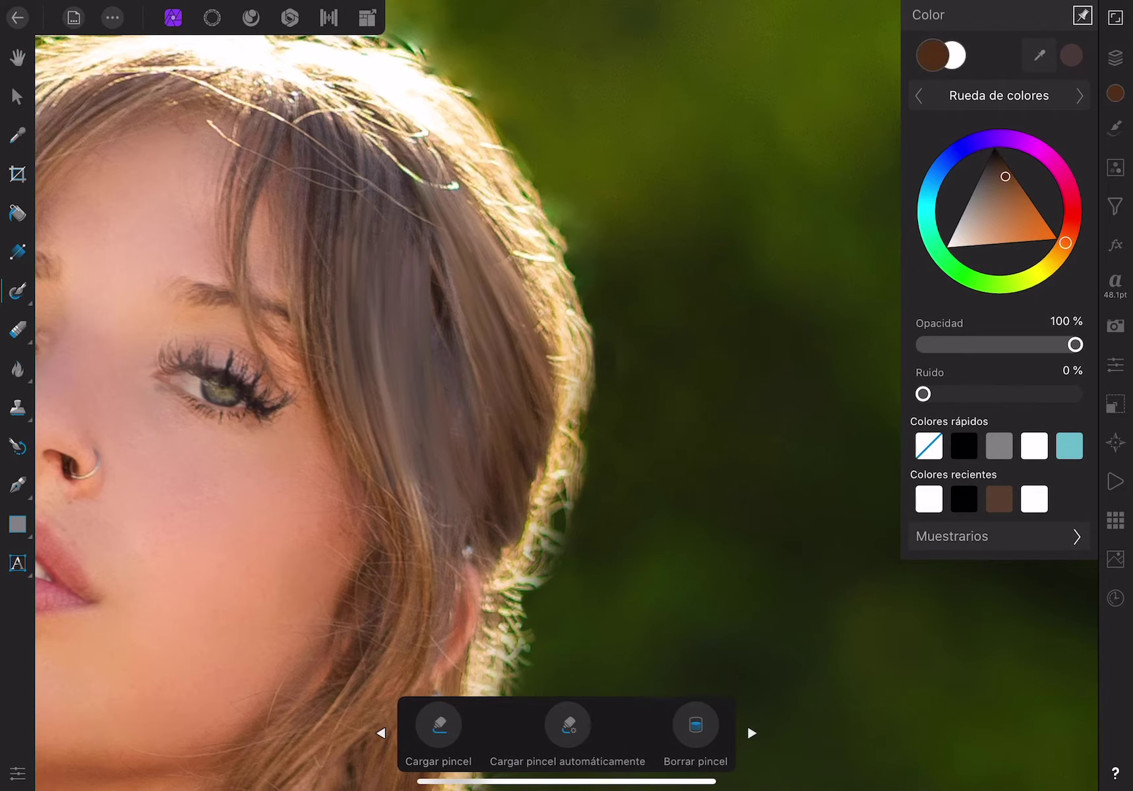
click(438, 725)
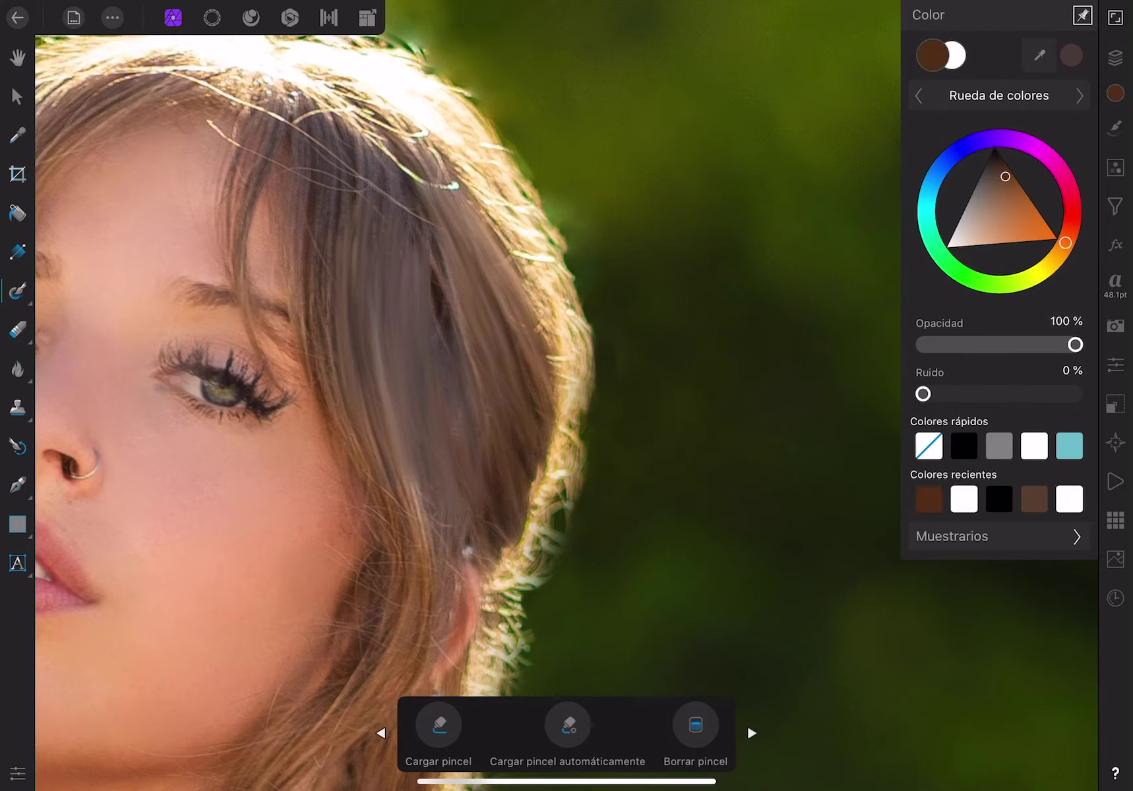
Zoom into the hair and undo the last Pincel mezclador stroke
scroll(472, 446, up, 3)
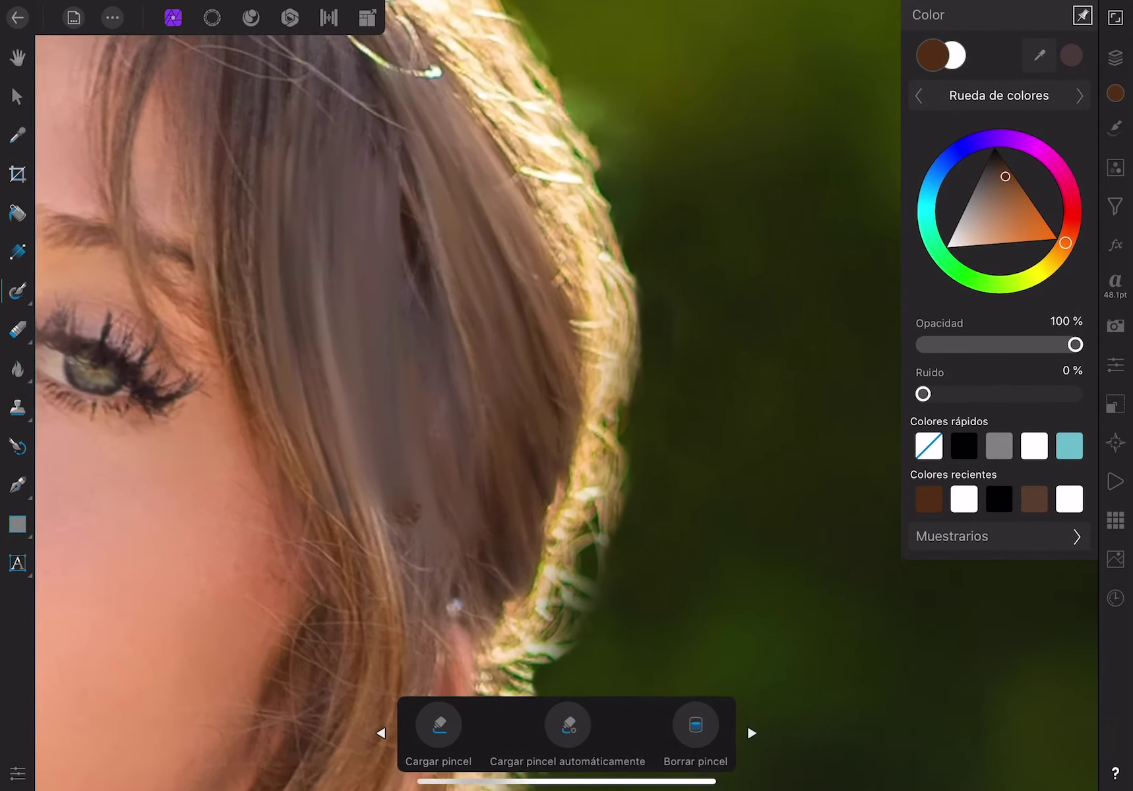
scroll(472, 446, up, 2)
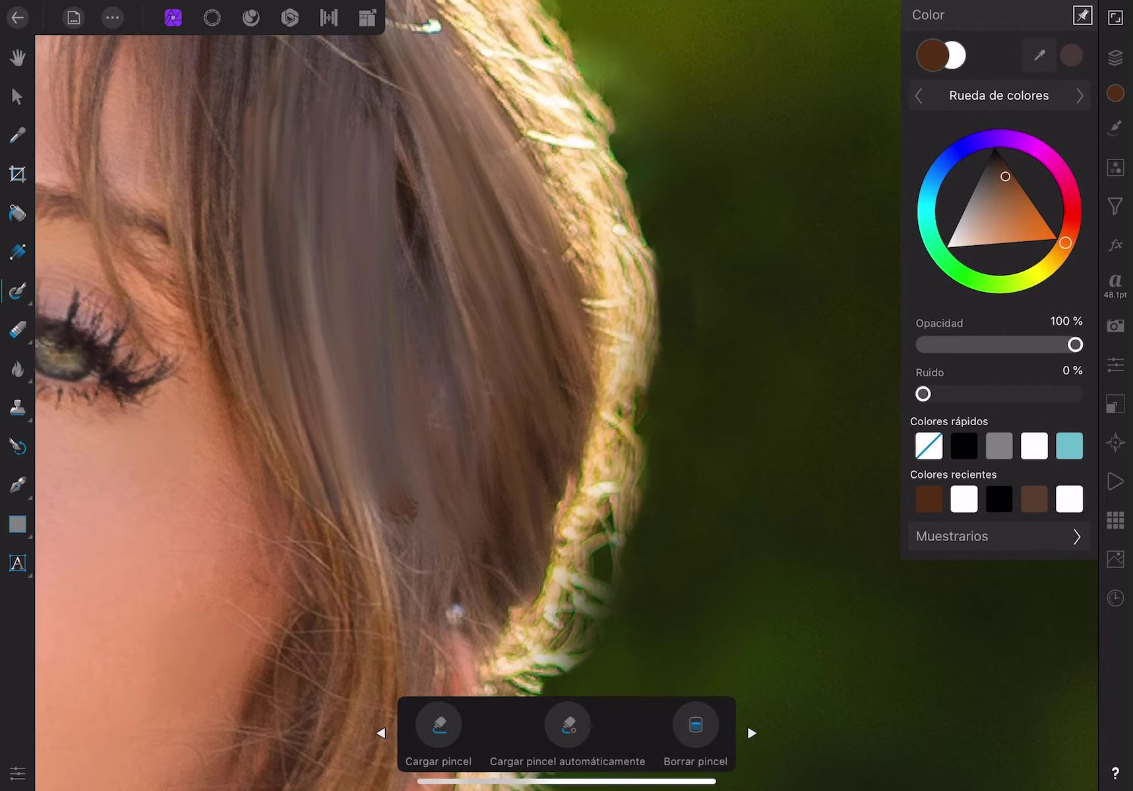
key(ctrl+z)
Lower the paint opacity to 59% and clean the Mixer Brush with Borrar pincel
drag(1075, 344, 1014, 344)
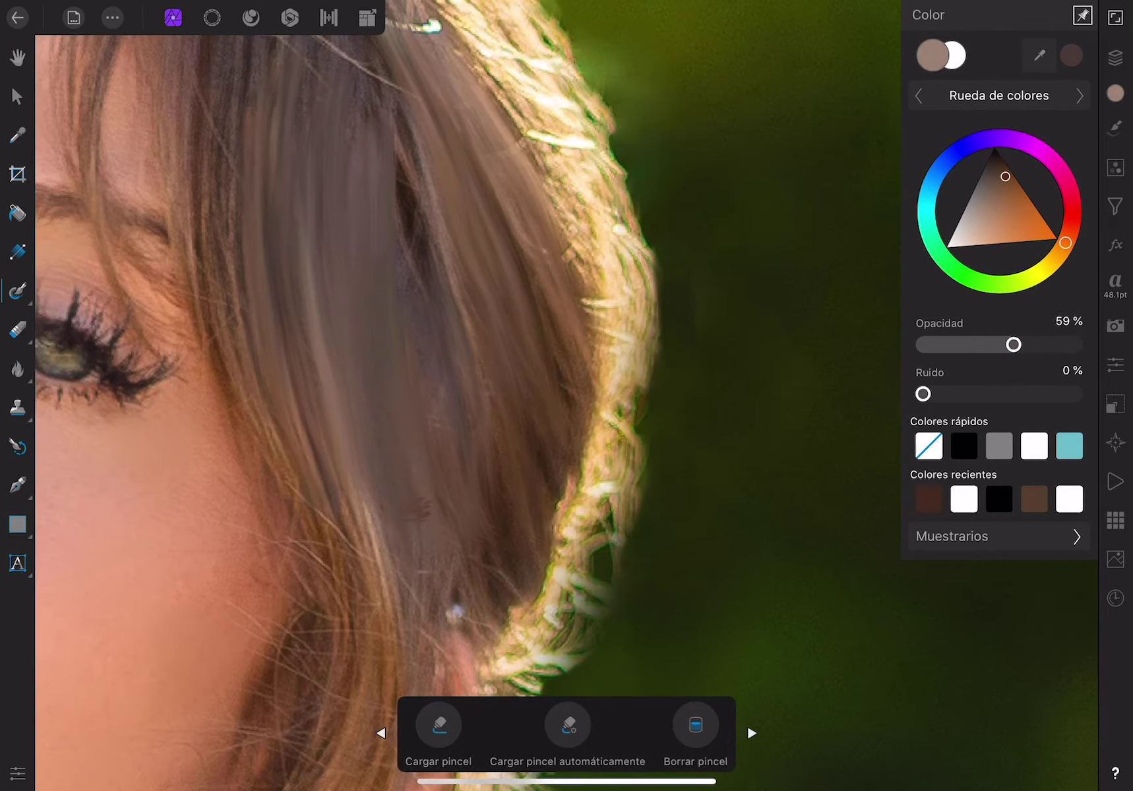
key(ctrl+z)
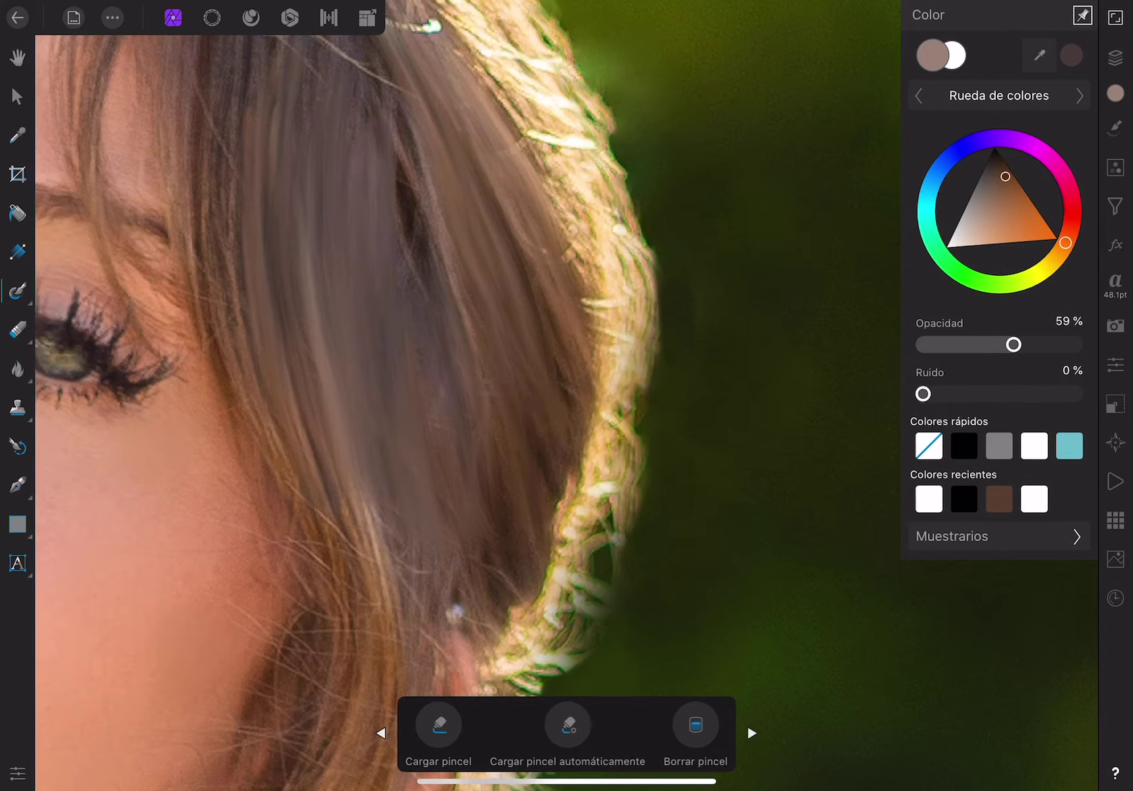
key(ctrl+shift+z)
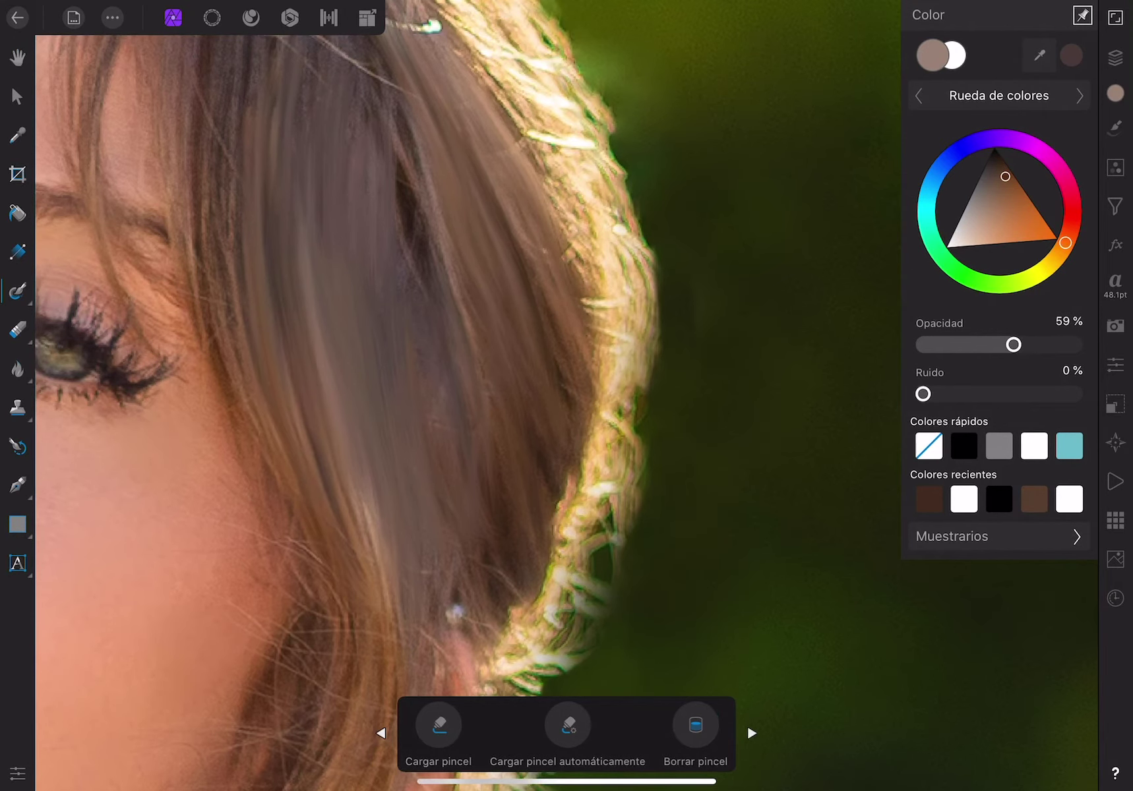
click(695, 724)
scroll(461, 396, up, 3)
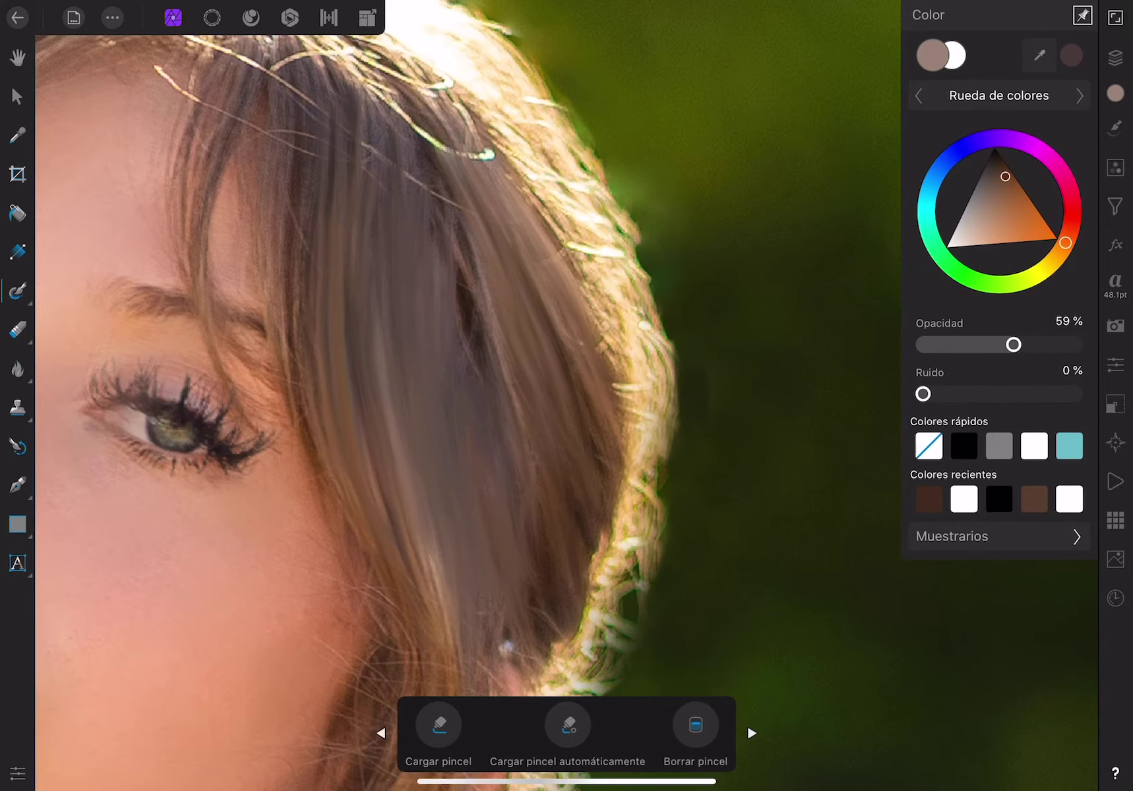
scroll(363, 396, down, 3)
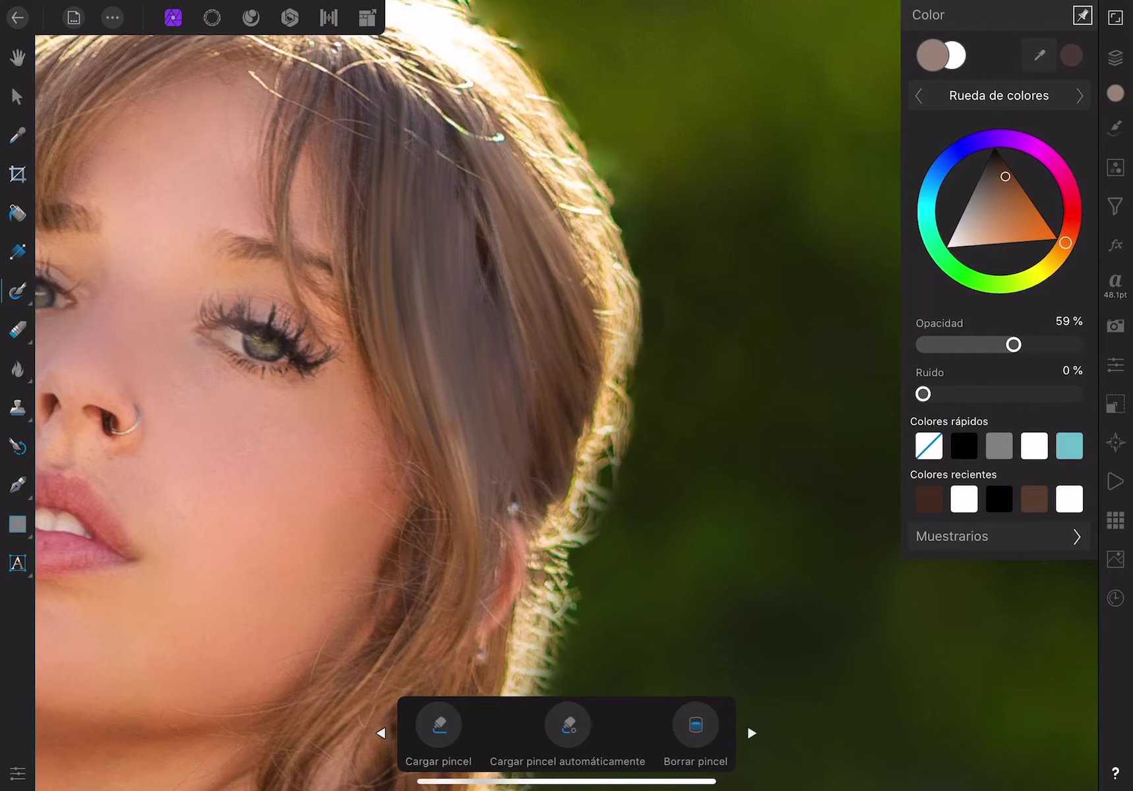
click(695, 725)
click(695, 725)
Blend the bright frizzy fringe on the hair's right edge near the earring
scroll(561, 397, down, 5)
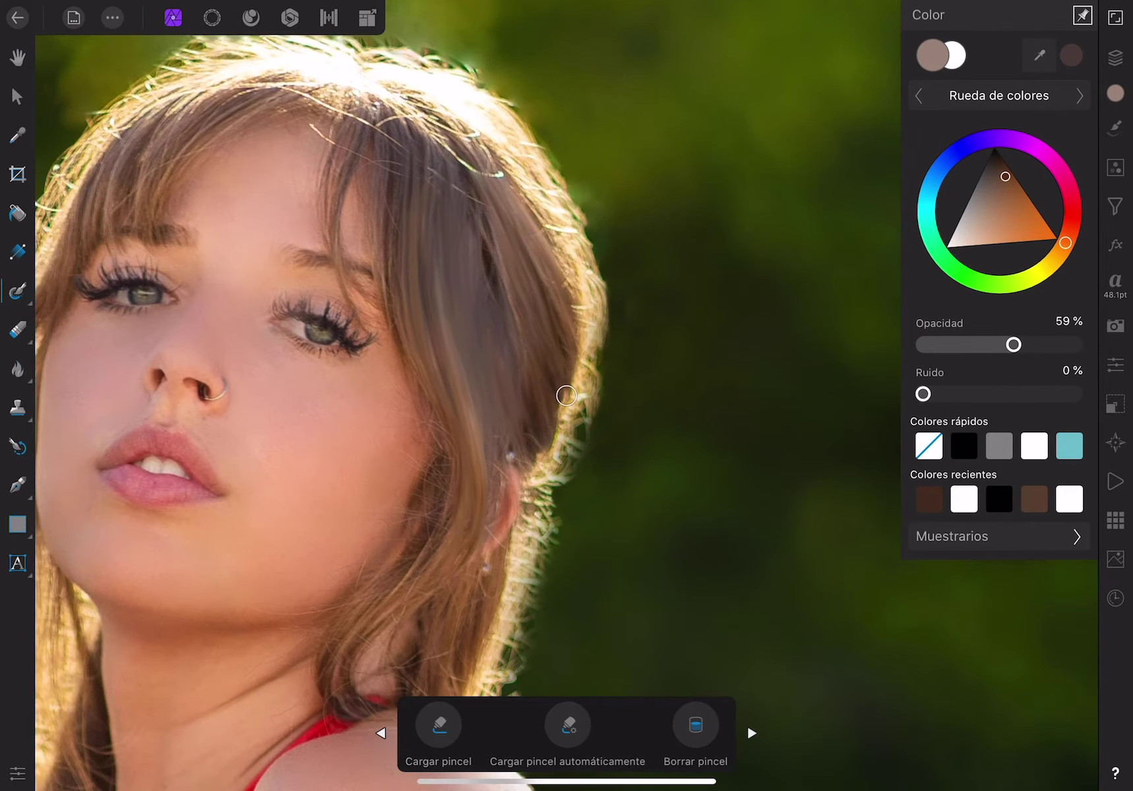
scroll(561, 397, up, 5)
scroll(566, 396, up, 5)
scroll(566, 395, up, 2)
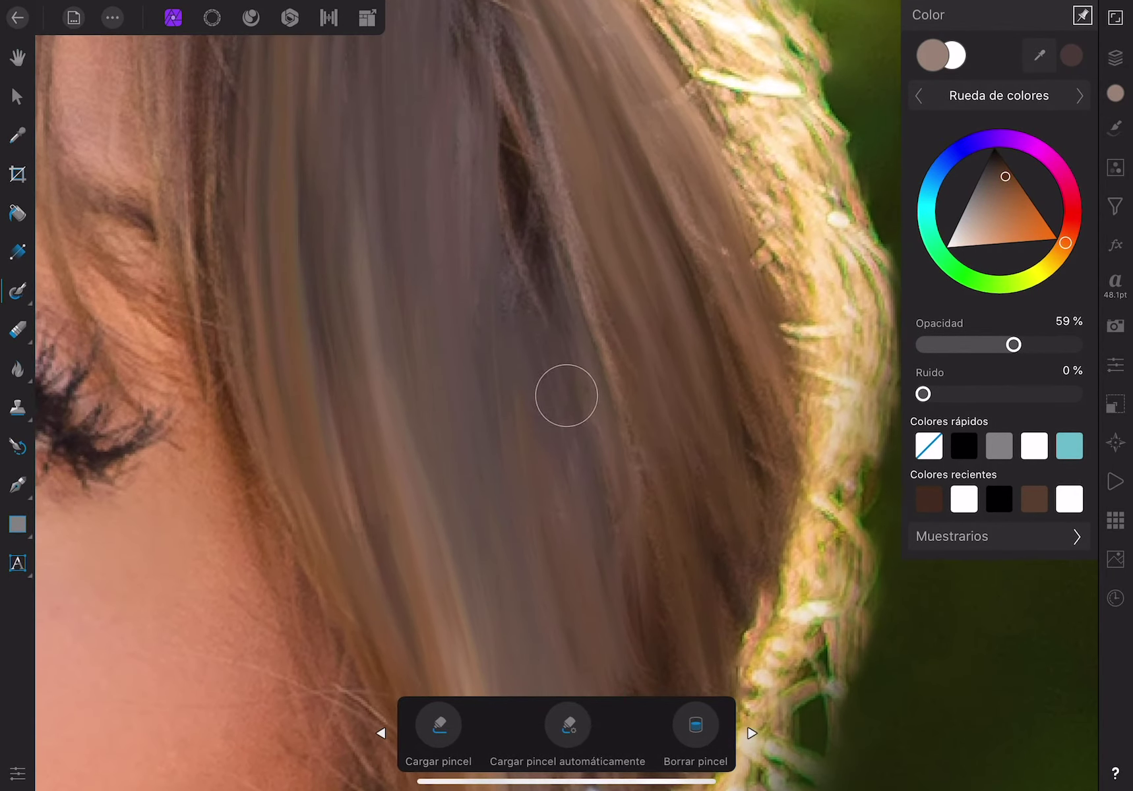
scroll(567, 395, down, 2)
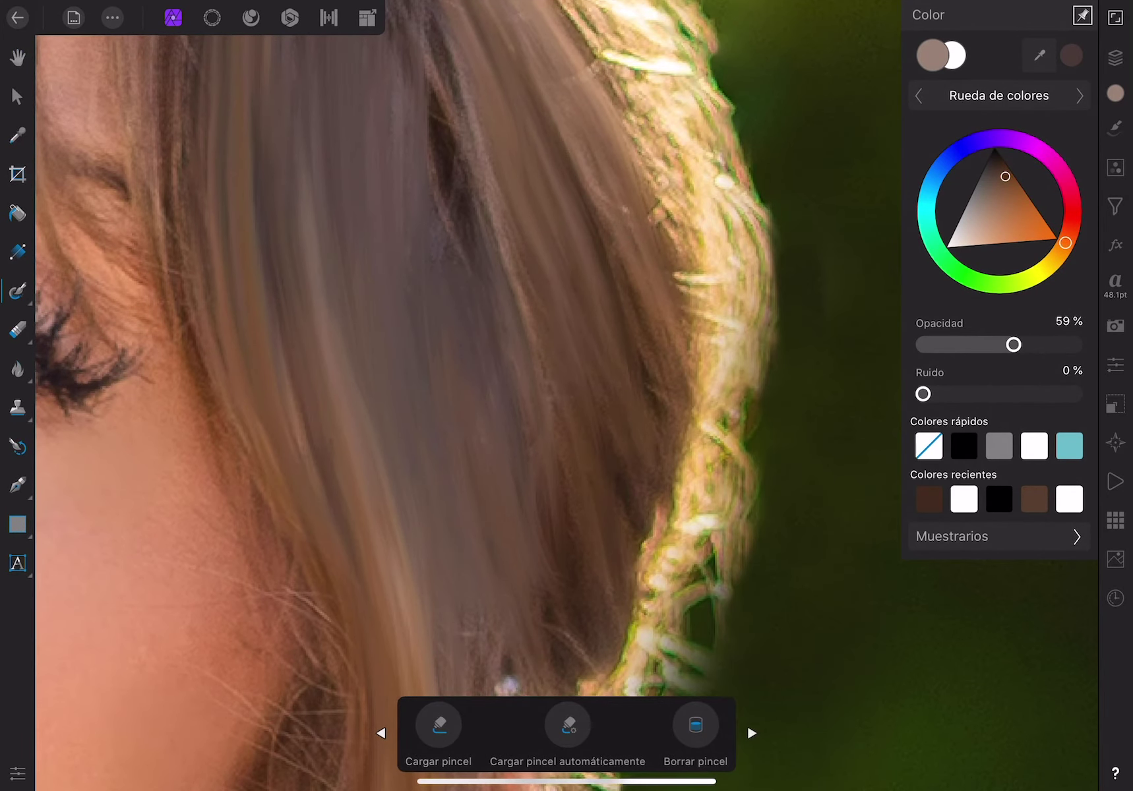
scroll(566, 396, down, 1)
scroll(566, 396, down, 1)
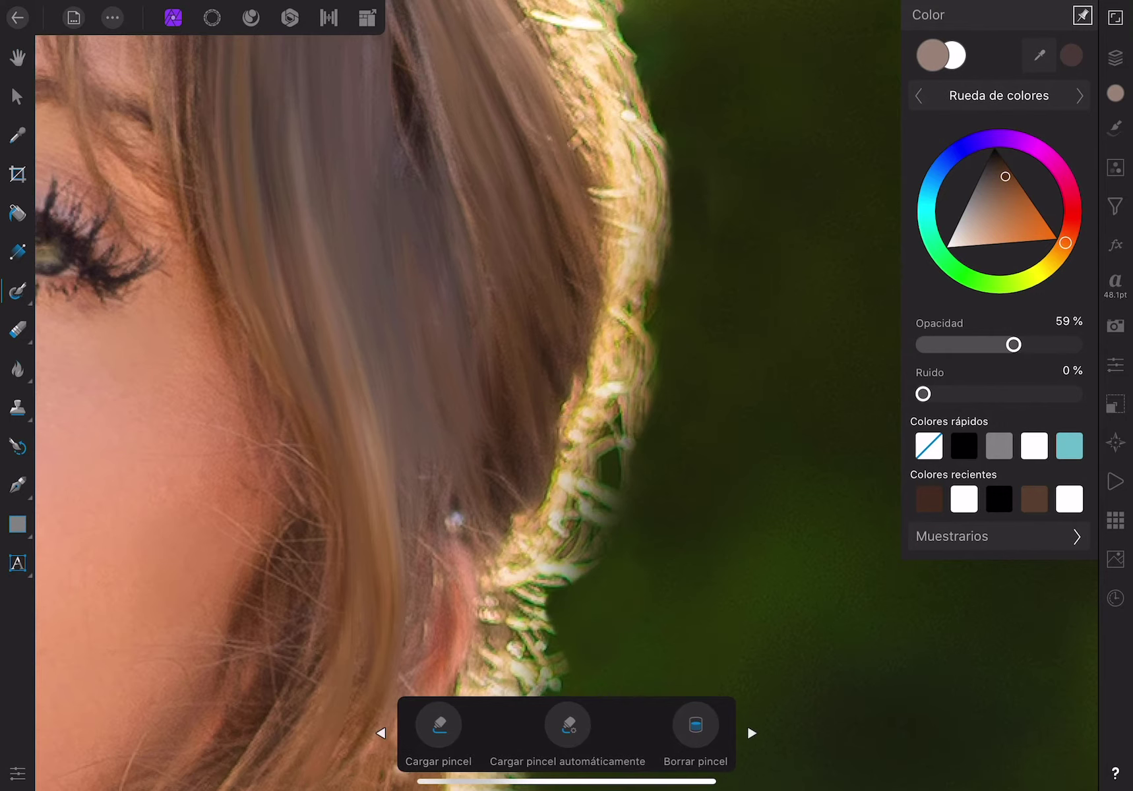
mouse_move(557, 422)
mouse_down()
mouse_move(521, 527)
mouse_move(485, 544)
mouse_move(451, 508)
mouse_move(572, 343)
mouse_up()
drag(577, 403, 590, 263)
drag(583, 369, 538, 502)
drag(608, 263, 568, 474)
scroll(461, 396, up, 4)
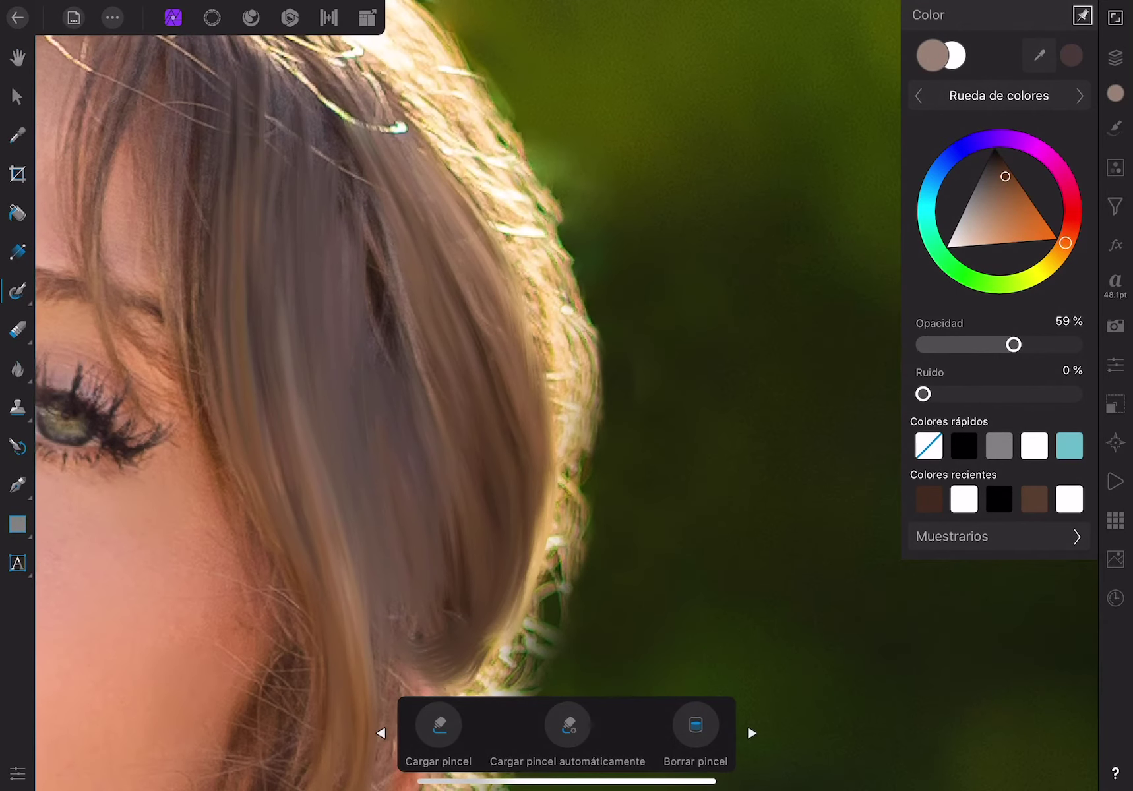
Smooth the hair further along its right edge and blend small bright spots
mouse_move(422, 129)
mouse_down()
mouse_move(548, 369)
mouse_move(554, 422)
mouse_up()
drag(560, 244, 560, 547)
drag(488, 258, 515, 449)
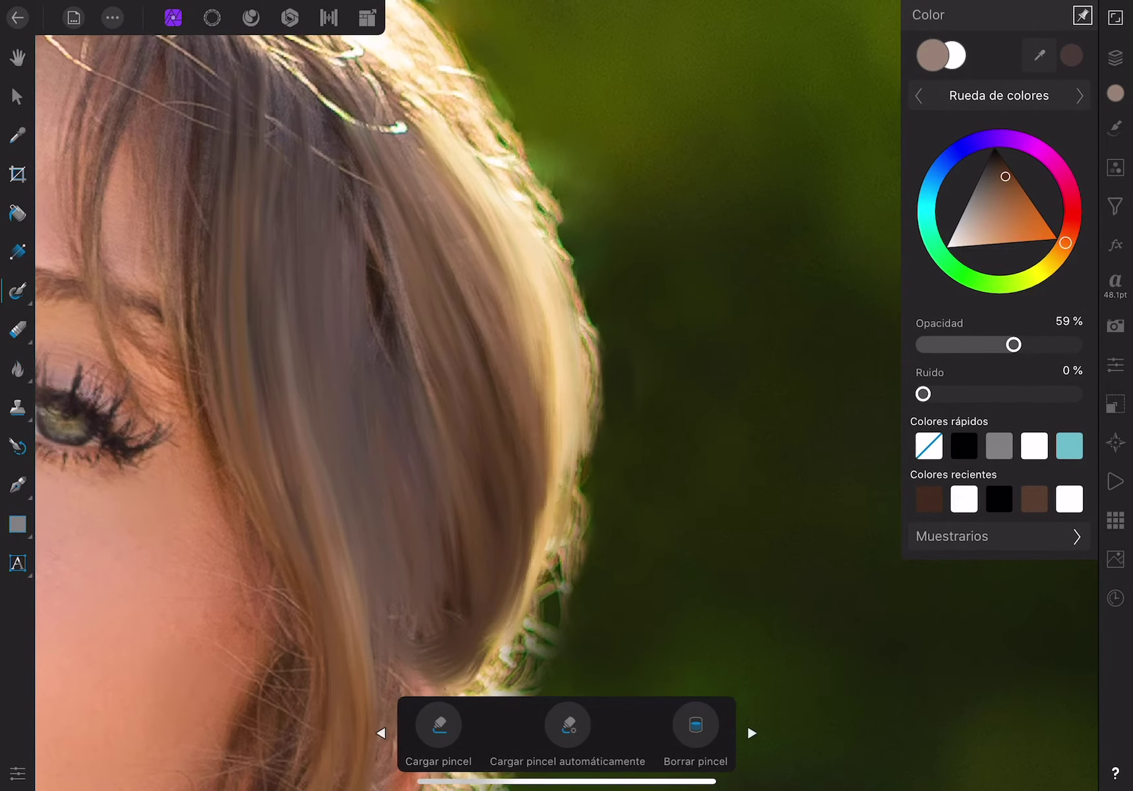
click(696, 725)
drag(396, 218, 425, 382)
scroll(567, 396, down, 5)
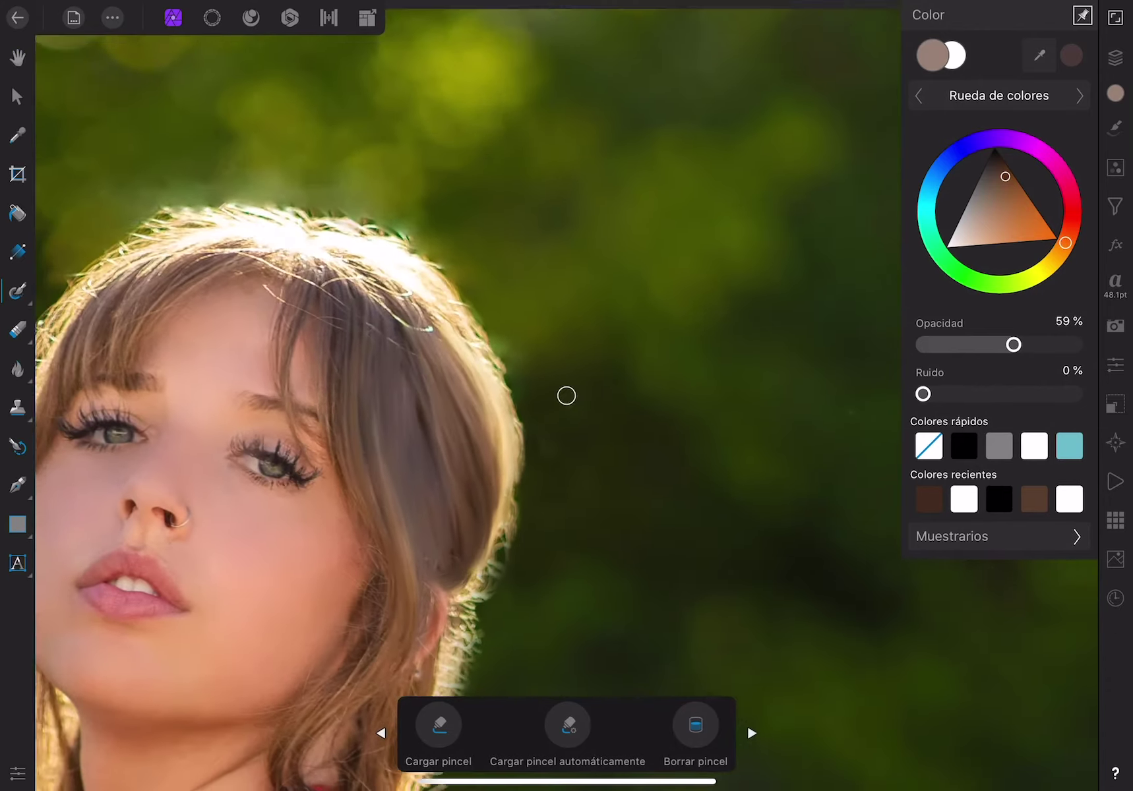
click(1115, 57)
scroll(566, 396, down, 2)
Blend a bright stray strand on top of the hair with a stroke and short dabs
scroll(567, 396, up, 6)
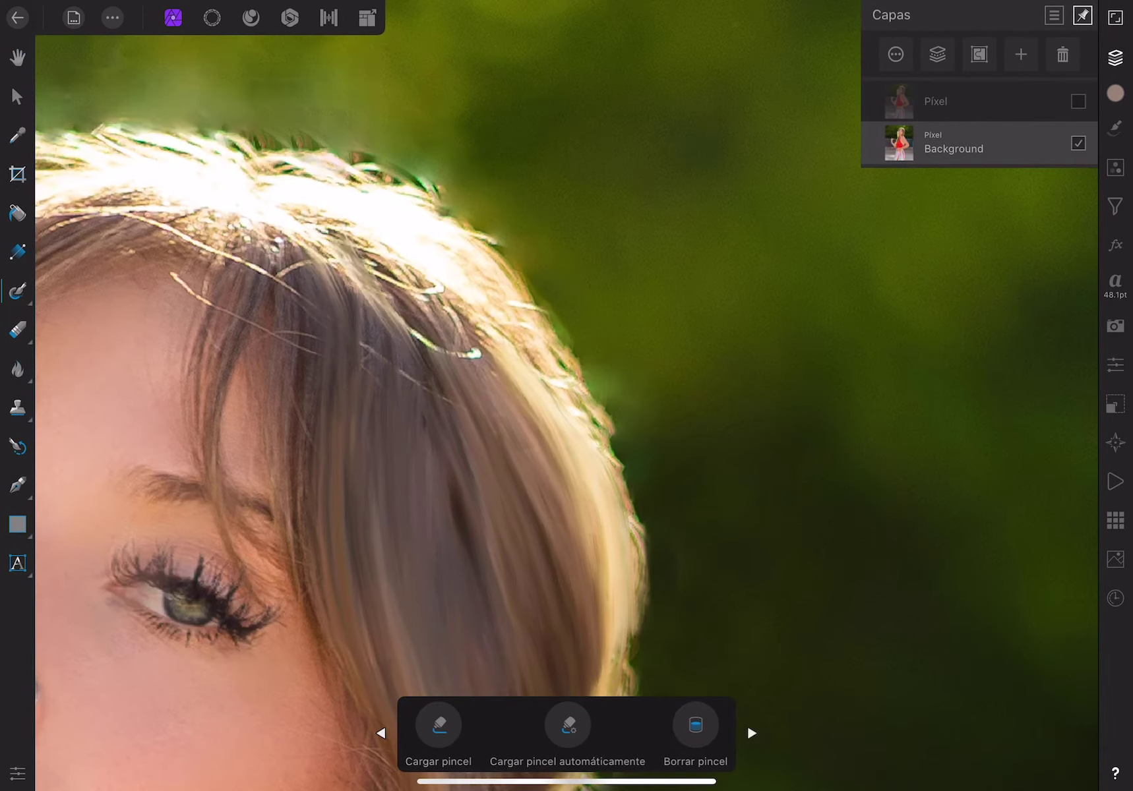
mouse_move(370, 277)
mouse_down()
mouse_move(422, 356)
mouse_move(501, 362)
mouse_up()
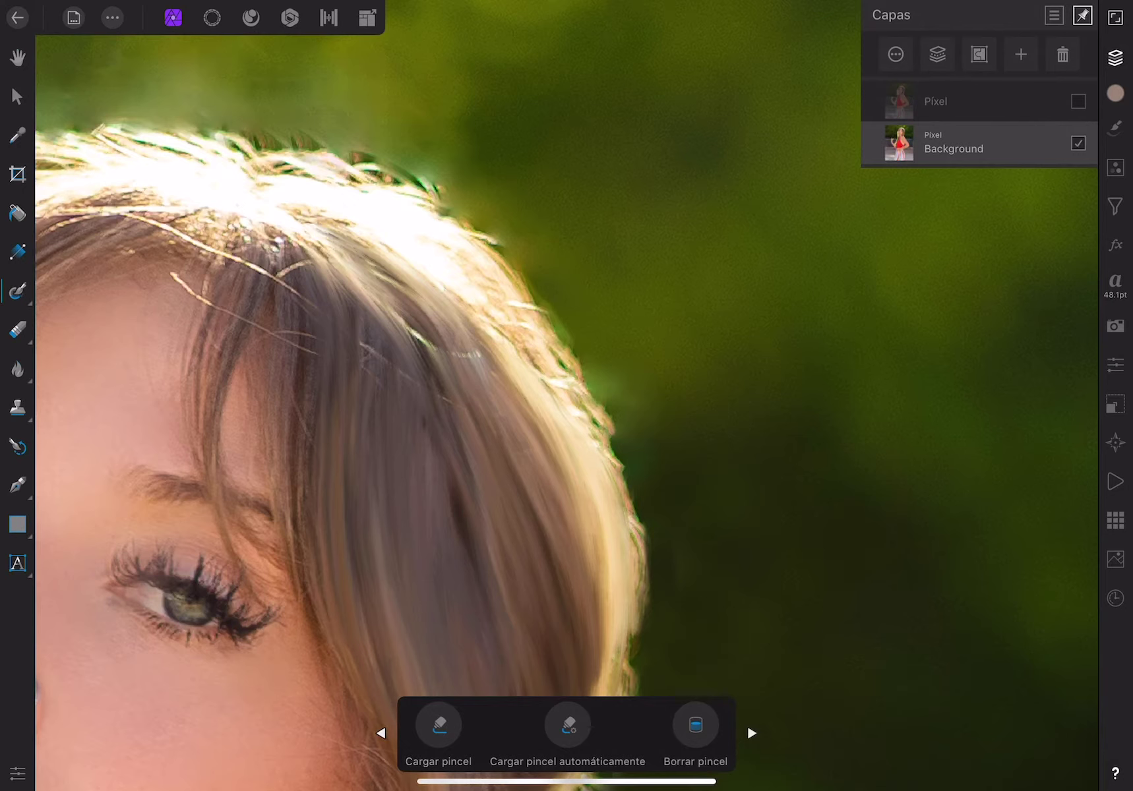
click(559, 293)
click(410, 354)
click(381, 306)
click(409, 352)
click(409, 320)
click(380, 258)
Clean the brush and smooth the bright strands across the top of the hair
click(695, 724)
click(695, 725)
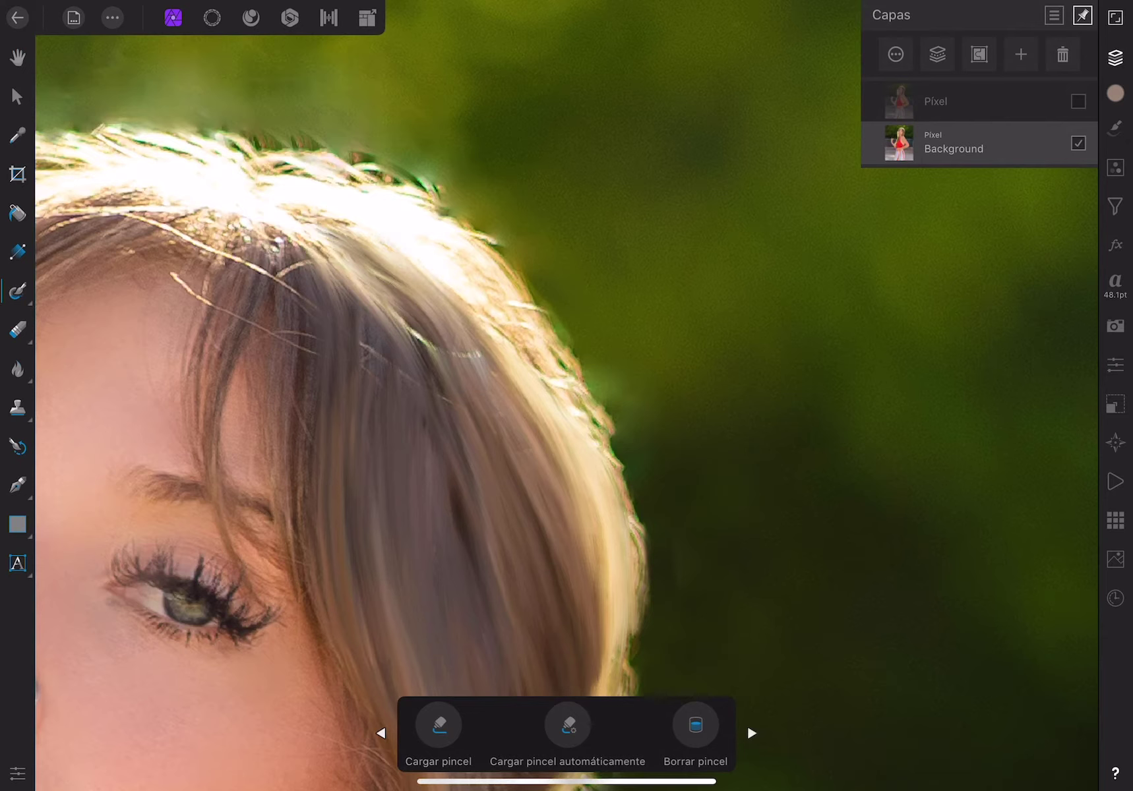
drag(478, 299, 554, 380)
drag(462, 275, 508, 340)
mouse_move(386, 255)
mouse_down()
mouse_move(439, 323)
mouse_move(442, 376)
mouse_up()
click(695, 725)
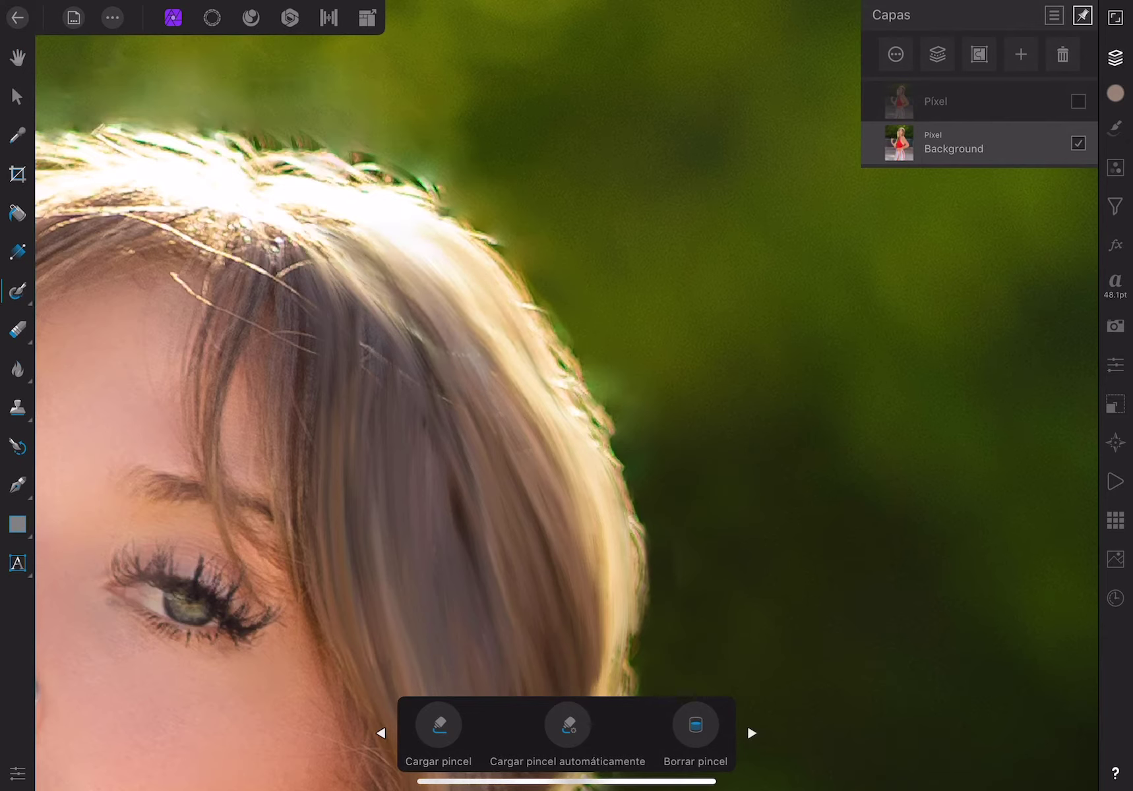
Blend the remaining light strands at the left crown slightly darker into the surrounding hair
drag(350, 260, 419, 340)
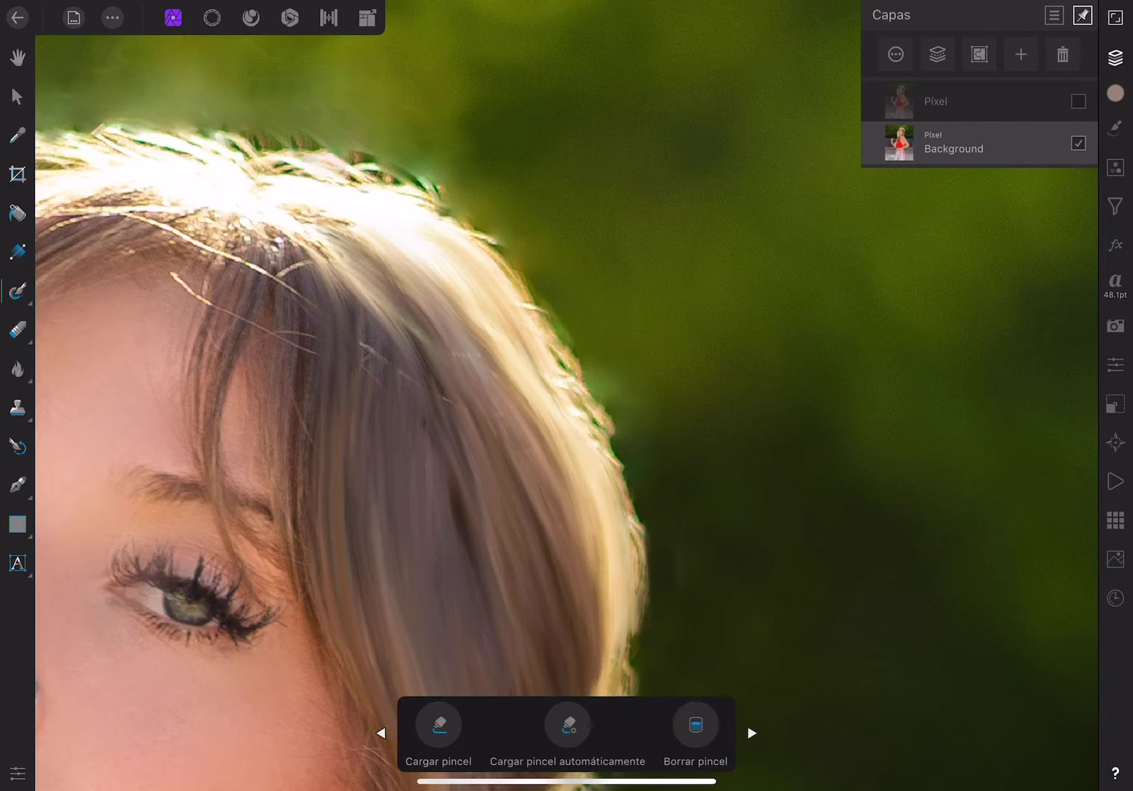
drag(314, 239, 382, 330)
drag(333, 271, 356, 331)
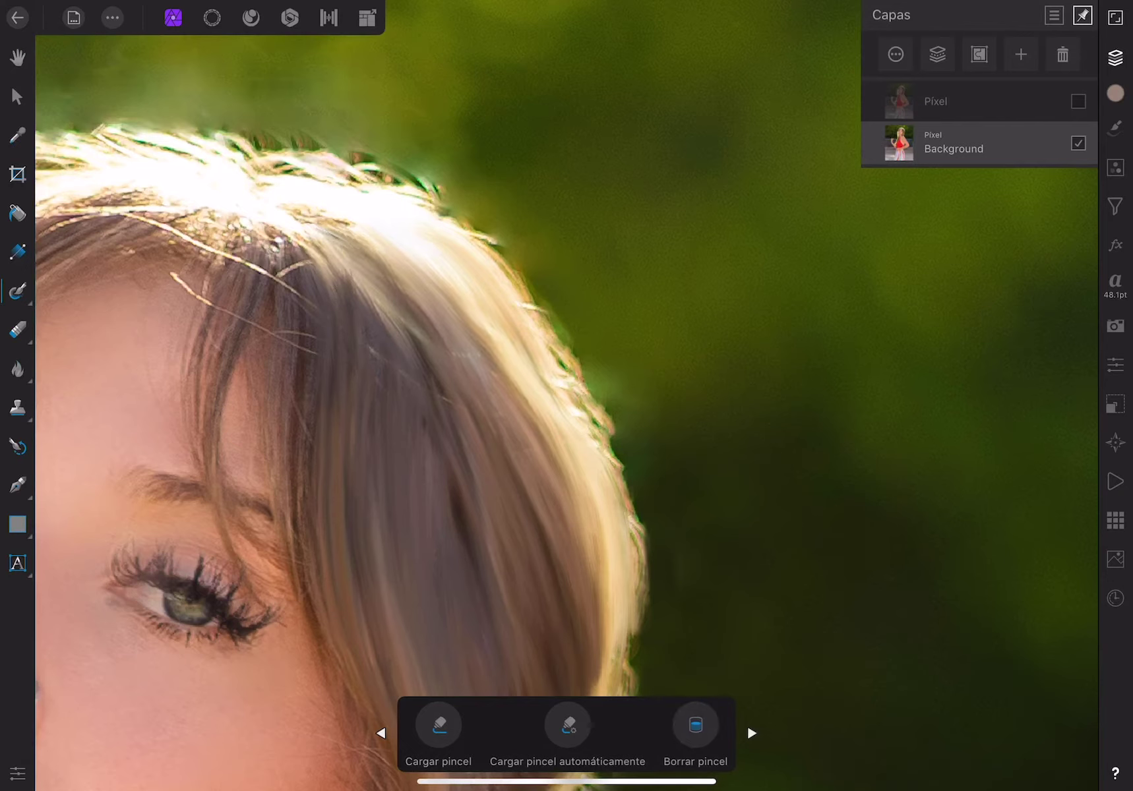
click(695, 725)
drag(340, 268, 371, 313)
click(695, 725)
drag(296, 219, 377, 310)
Blend small hair areas and soften stray strands on top with the Mixer Brush, cleaning between strokes
click(695, 724)
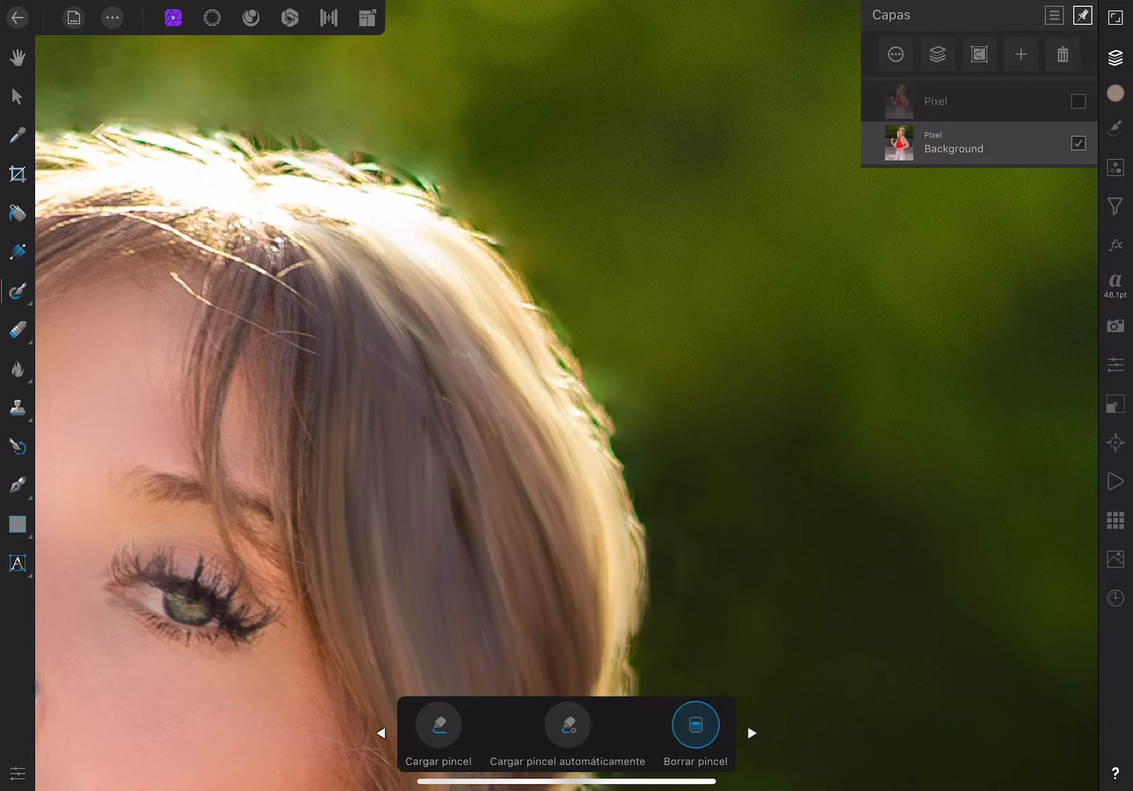
drag(294, 216, 398, 327)
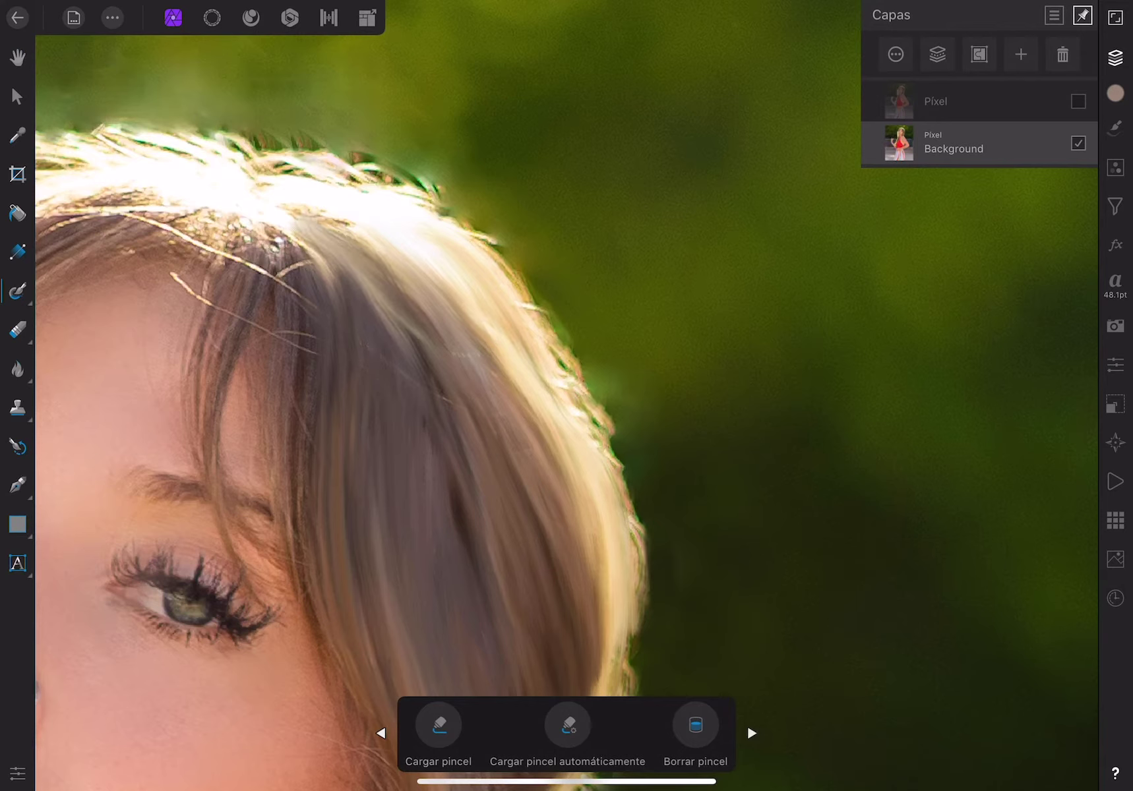
drag(331, 220, 370, 237)
drag(290, 215, 348, 246)
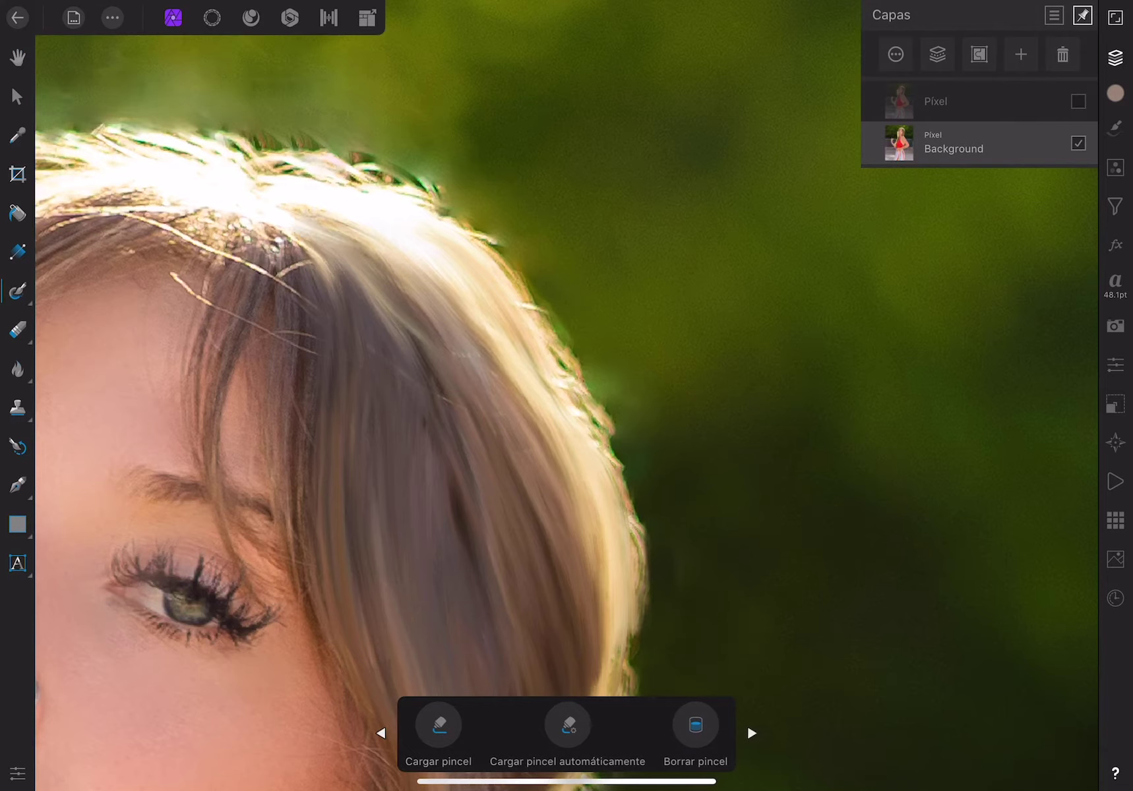
click(695, 725)
mouse_move(279, 207)
mouse_down()
mouse_move(360, 230)
mouse_move(364, 250)
mouse_up()
click(695, 725)
click(695, 725)
drag(428, 235, 458, 255)
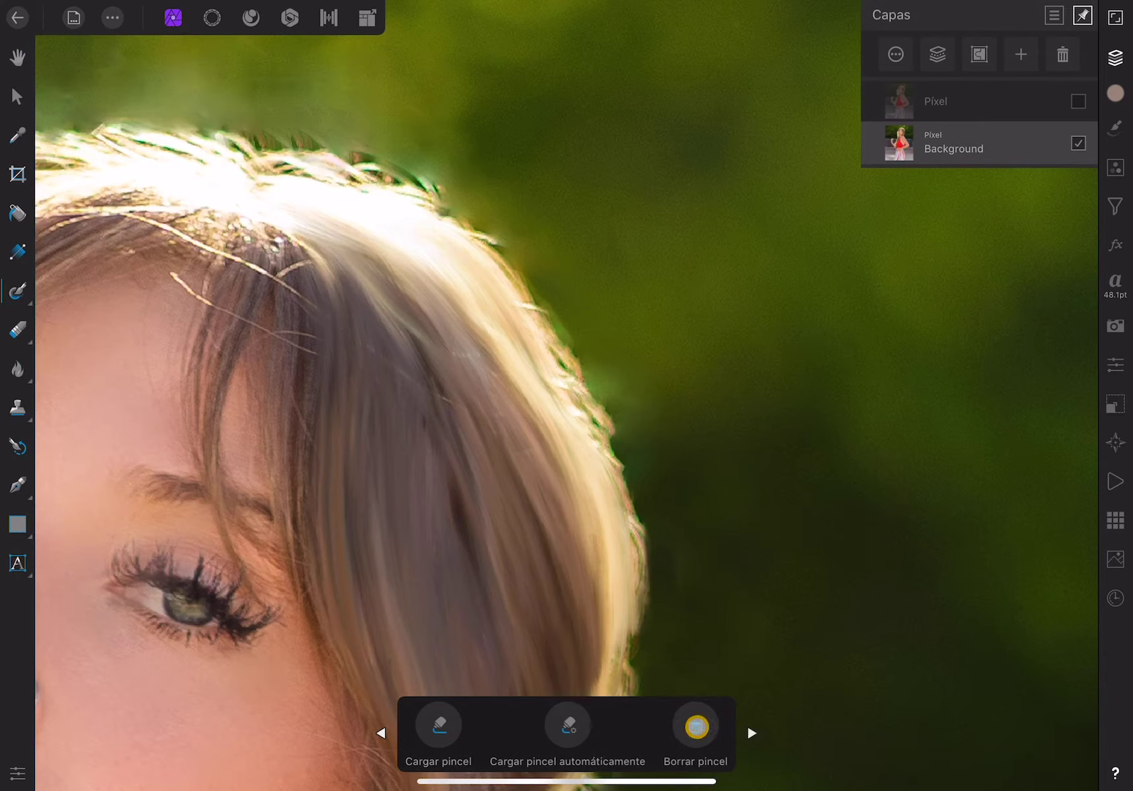
click(695, 725)
mouse_move(270, 235)
mouse_down()
mouse_move(303, 297)
mouse_move(353, 327)
mouse_up()
click(696, 725)
Subtly repaint a thin strip and a small patch of hair lower down
scroll(566, 396, down, 2)
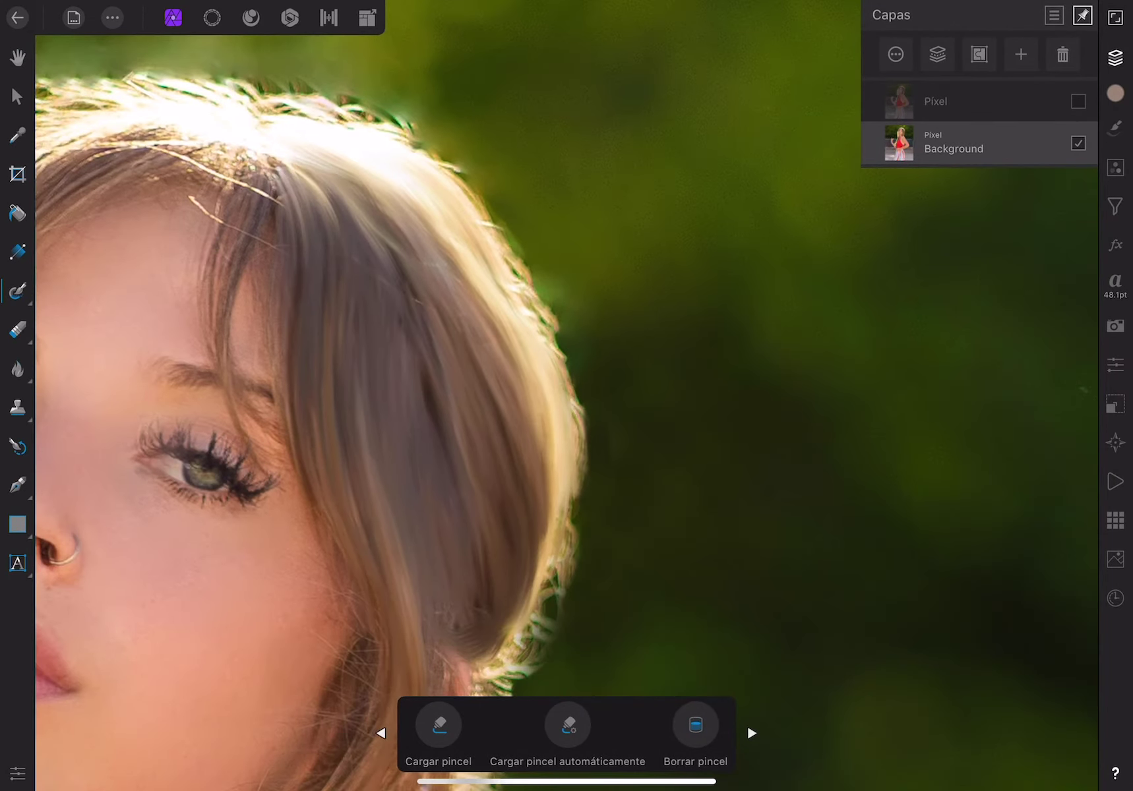
scroll(565, 396, down, 3)
scroll(567, 394, up, 2)
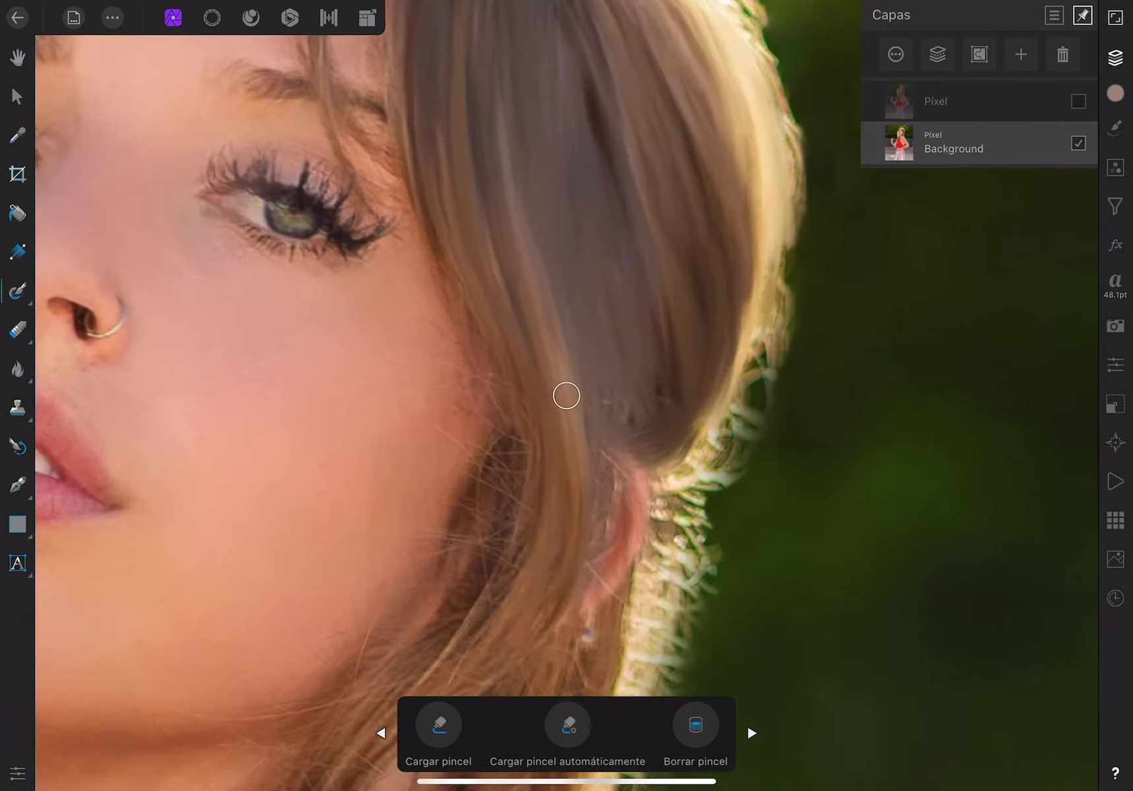
scroll(567, 394, up, 2)
scroll(566, 395, up, 2)
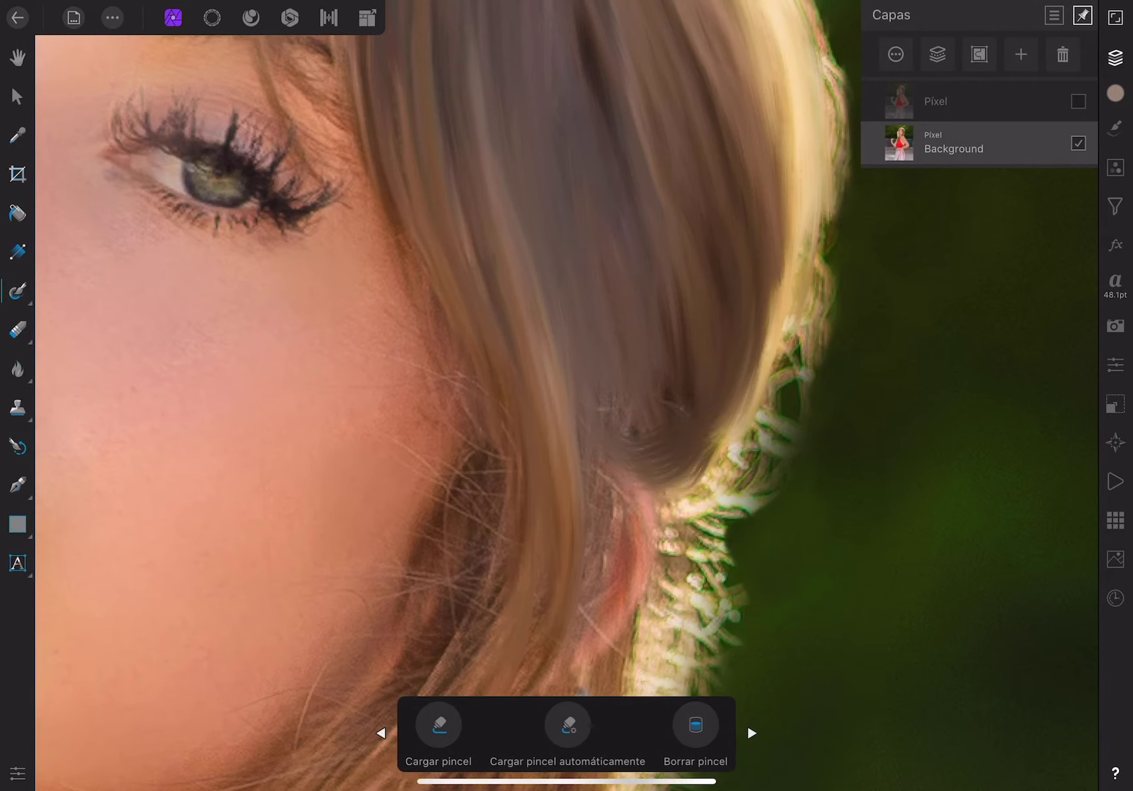
click(695, 725)
drag(523, 507, 521, 587)
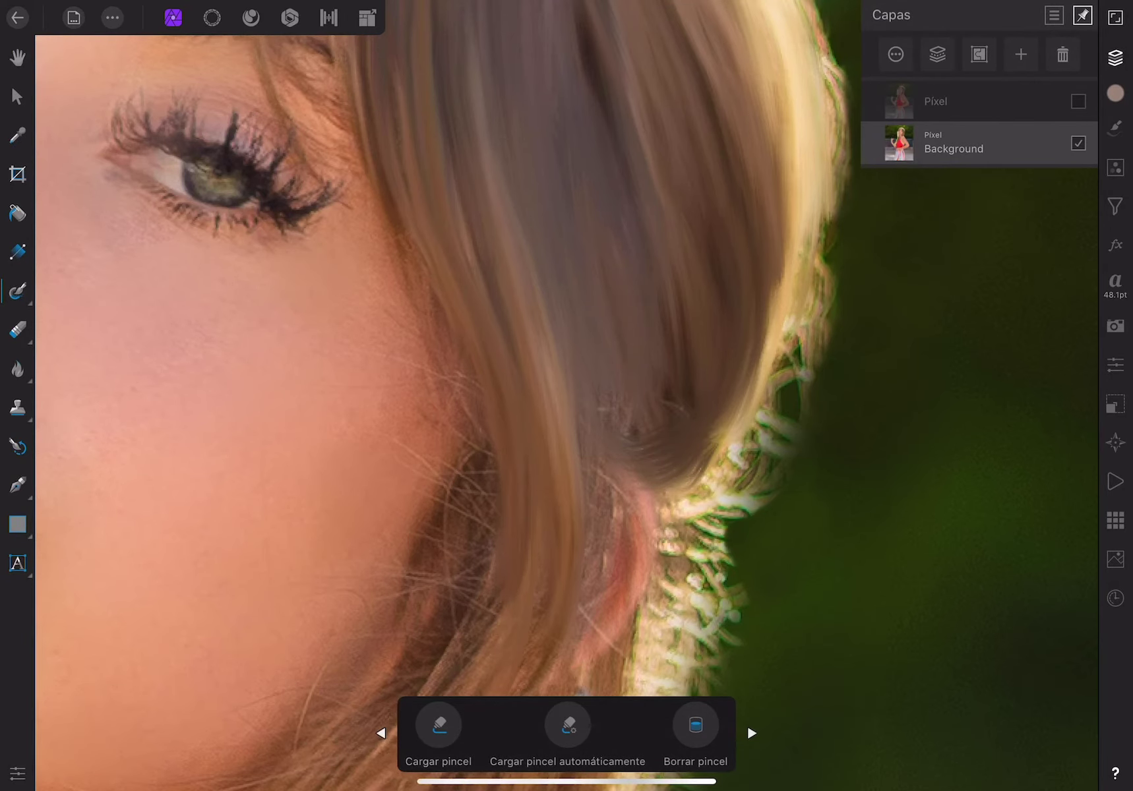
drag(495, 605, 496, 628)
scroll(462, 396, left, 5)
scroll(462, 395, down, 5)
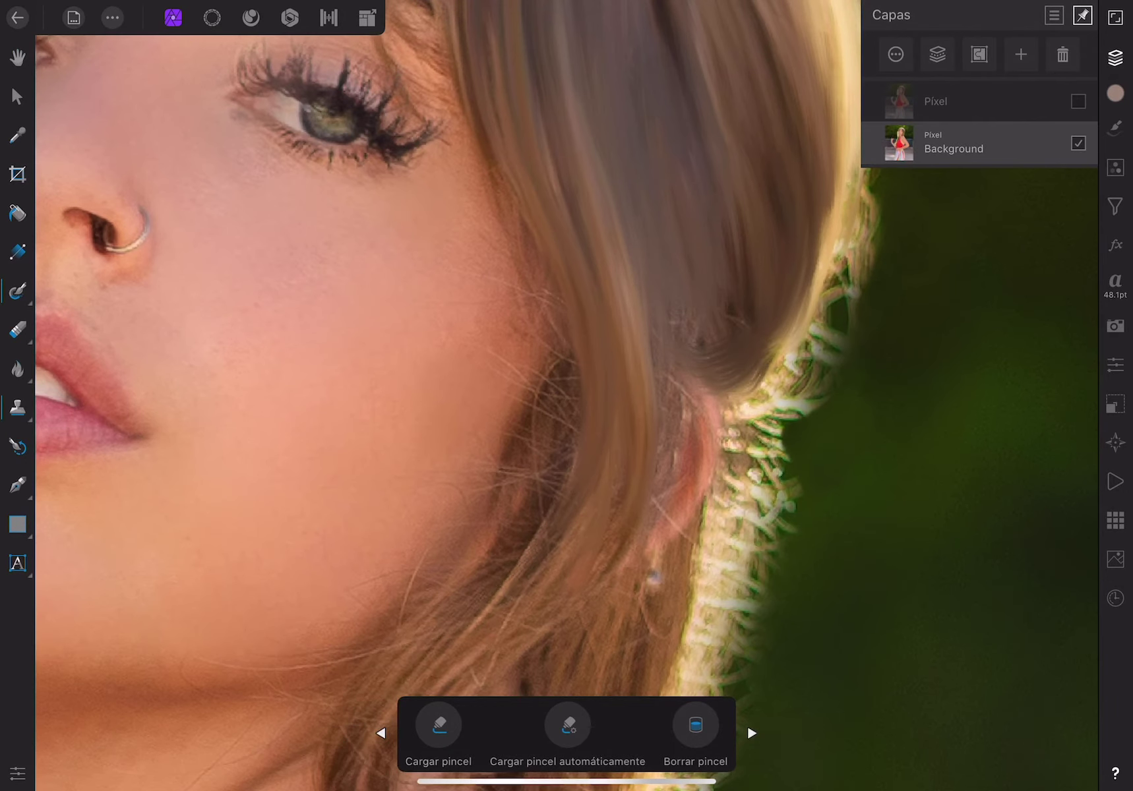
Remove the small spot on the cheek with a slightly smaller Inpainting Brush
click(17, 408)
click(17, 408)
click(156, 458)
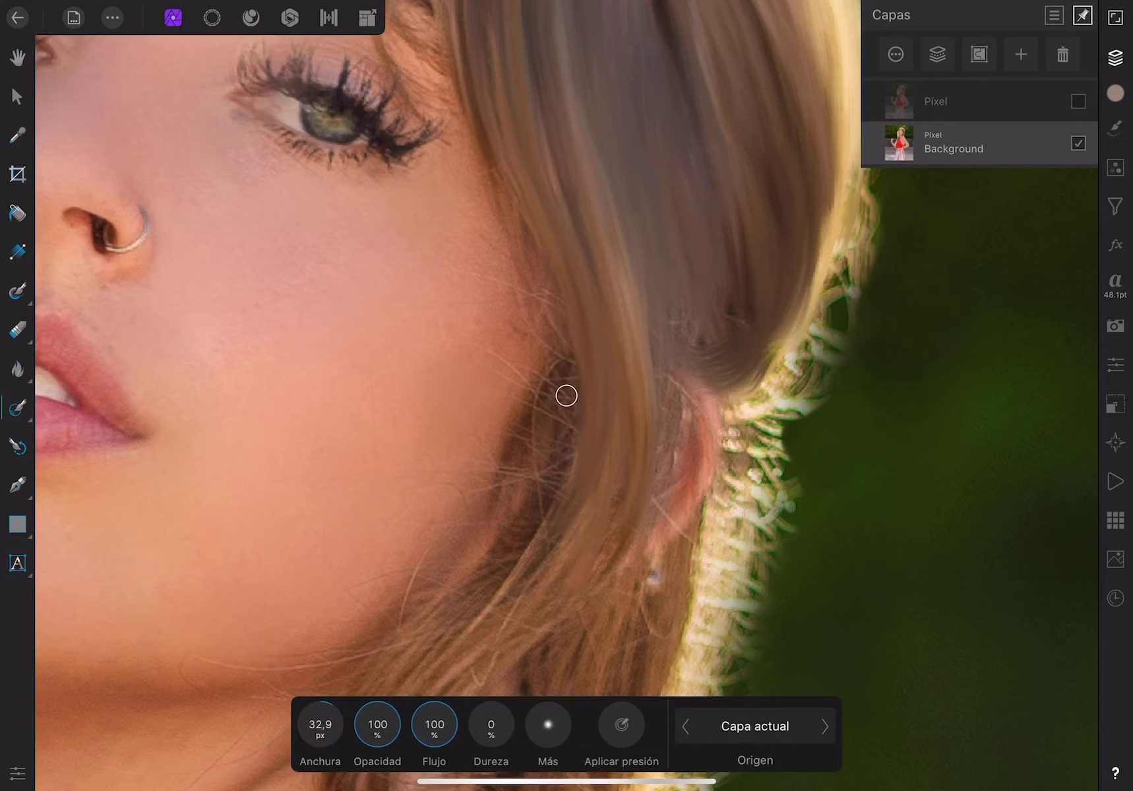
key(bracketleft)
drag(509, 364, 523, 389)
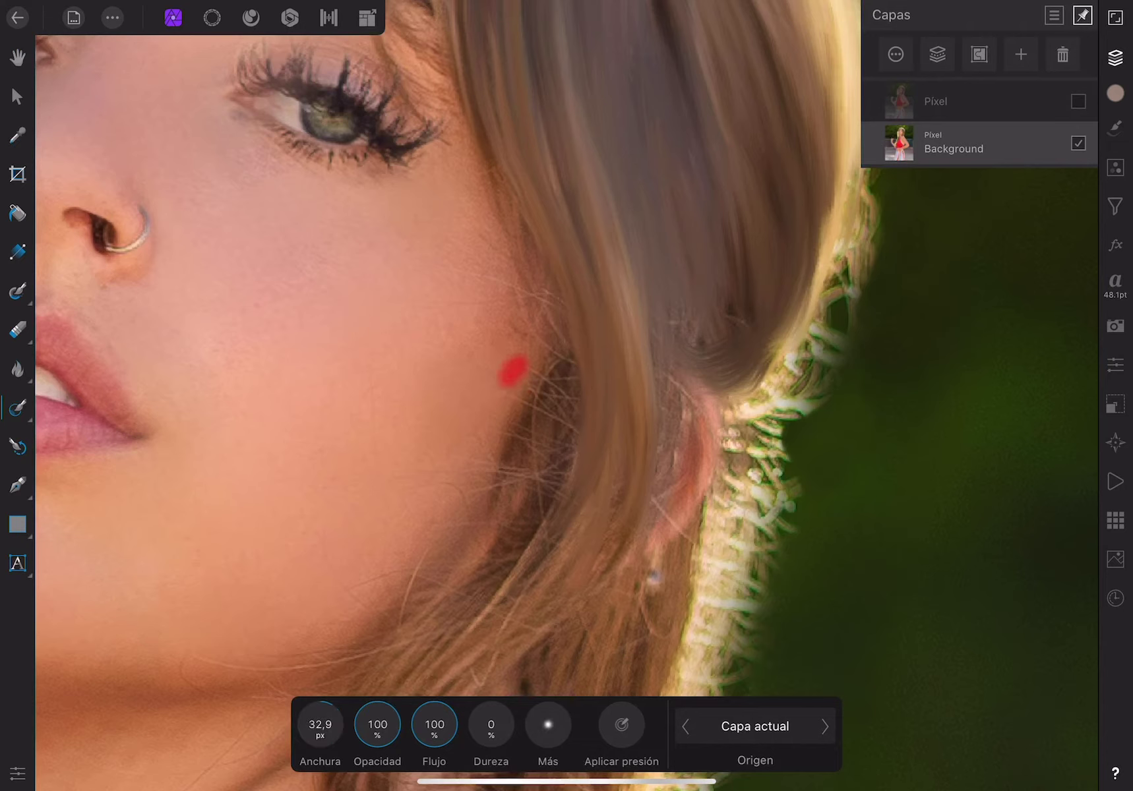
mouse_move(516, 277)
mouse_down()
mouse_move(521, 324)
mouse_move(537, 340)
mouse_move(519, 350)
mouse_move(506, 465)
mouse_up()
click(518, 290)
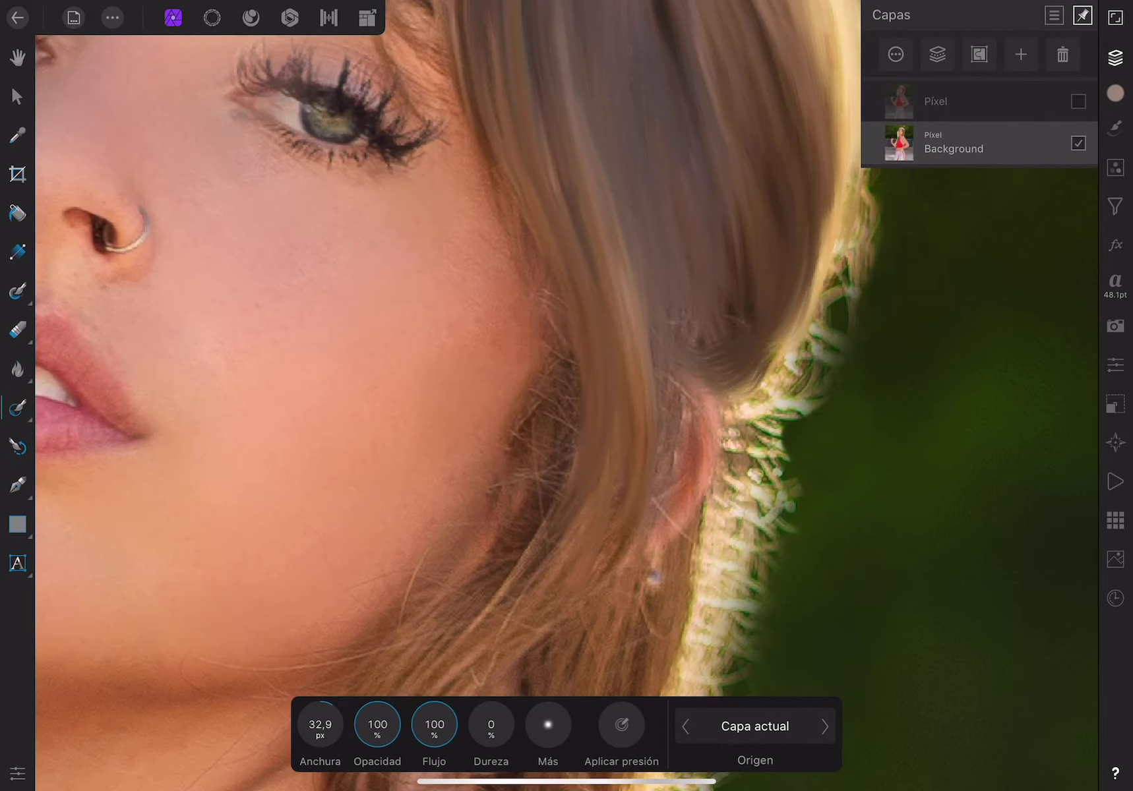
Return to the Mixer Brush and smooth the light gaps in the hair beside the neck
click(18, 408)
click(18, 290)
click(787, 733)
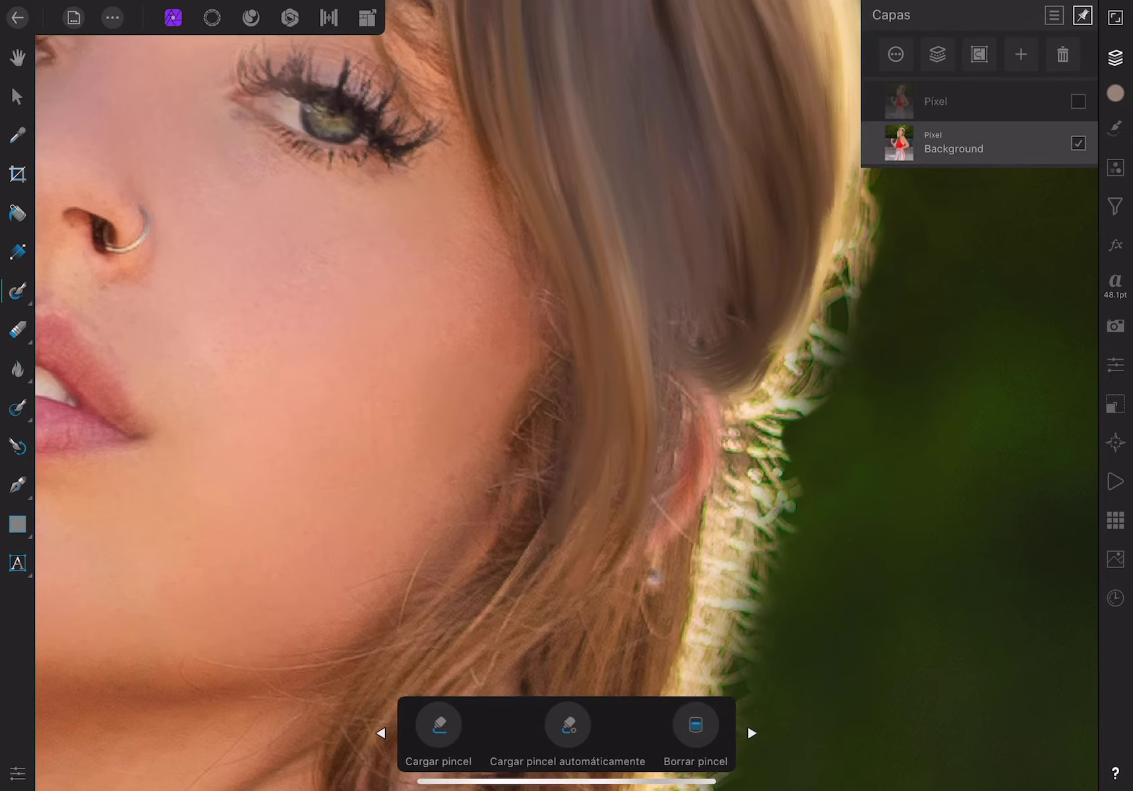
scroll(564, 395, down, 5)
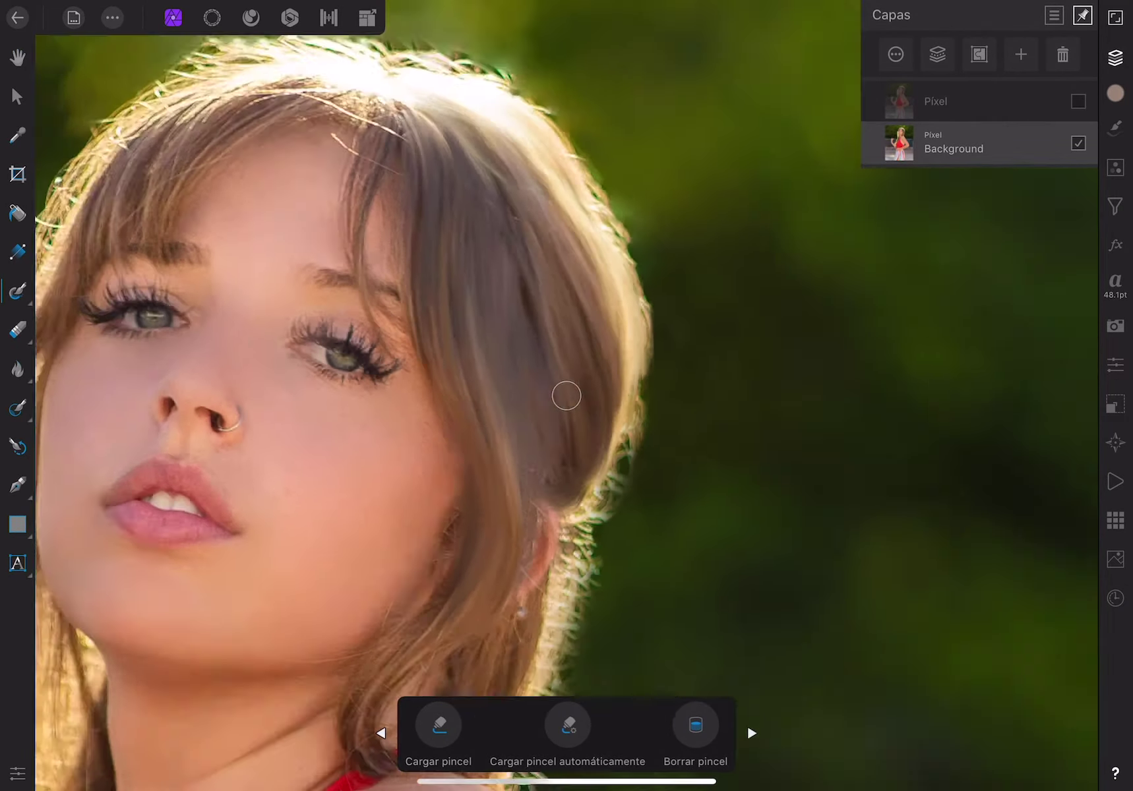
scroll(564, 394, up, 5)
mouse_move(449, 412)
mouse_down()
mouse_move(450, 491)
mouse_move(418, 422)
mouse_move(440, 400)
mouse_move(455, 472)
mouse_up()
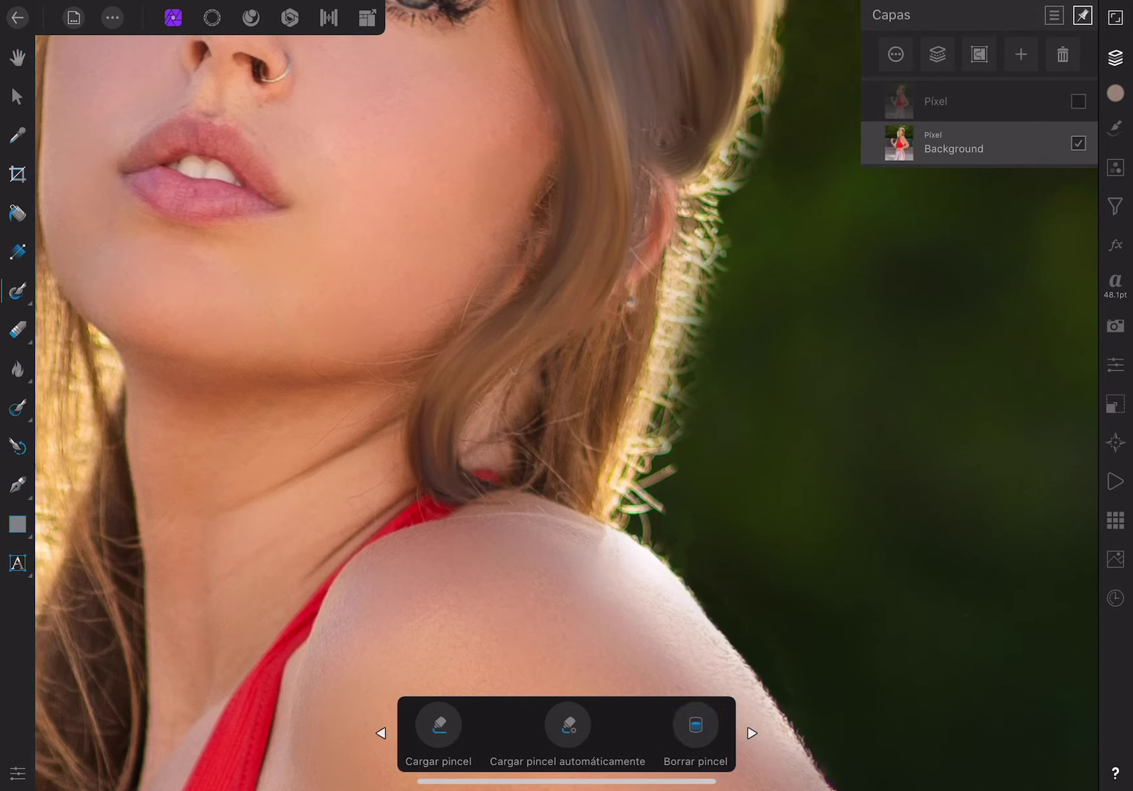
drag(538, 376, 540, 475)
drag(561, 418, 585, 472)
mouse_move(626, 392)
mouse_down()
mouse_move(554, 505)
mouse_move(604, 514)
mouse_move(620, 495)
mouse_up()
click(695, 725)
Blend away the bright, wispy strands along the hair's right edge
drag(686, 221, 656, 419)
drag(669, 343, 643, 528)
mouse_move(653, 393)
mouse_down()
mouse_move(653, 498)
mouse_move(676, 468)
mouse_up()
drag(680, 340, 663, 481)
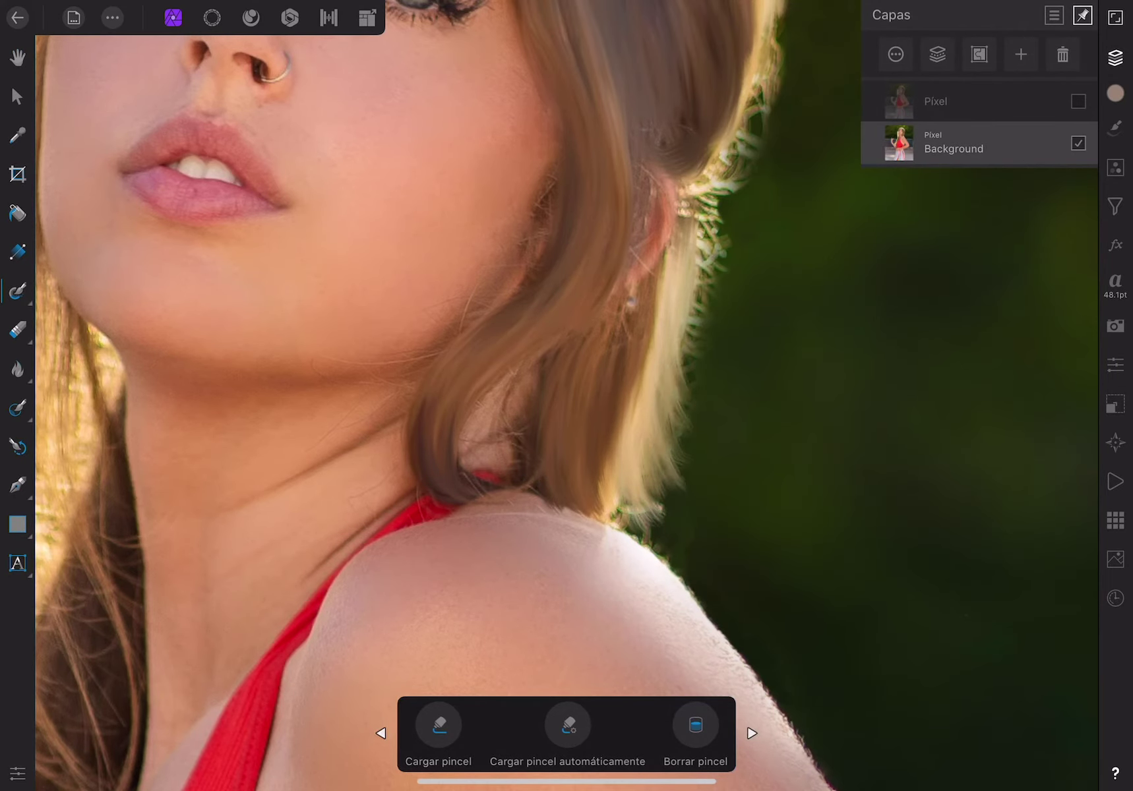
drag(689, 317, 682, 376)
drag(696, 287, 660, 482)
drag(673, 432, 623, 561)
Blend further along the right hair edge, undoing and redoing one stroke
scroll(461, 395, up, 3)
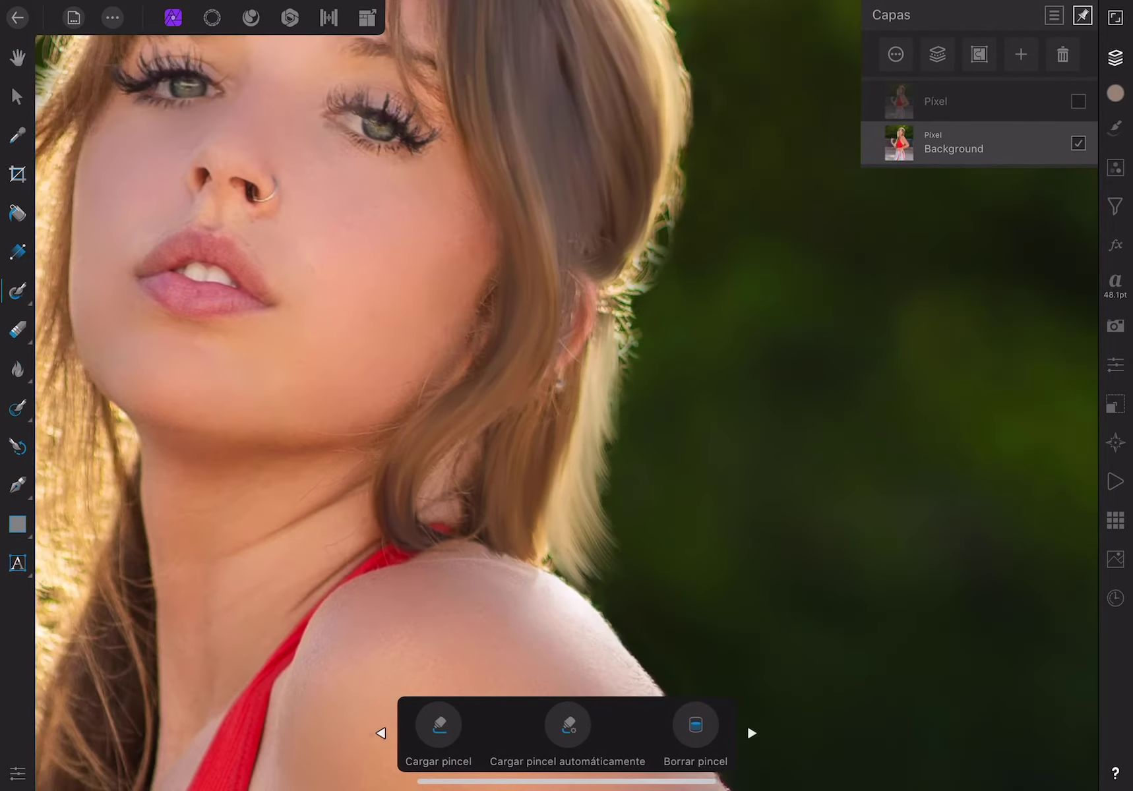
scroll(567, 396, up, 5)
drag(627, 198, 653, 336)
drag(686, 310, 676, 442)
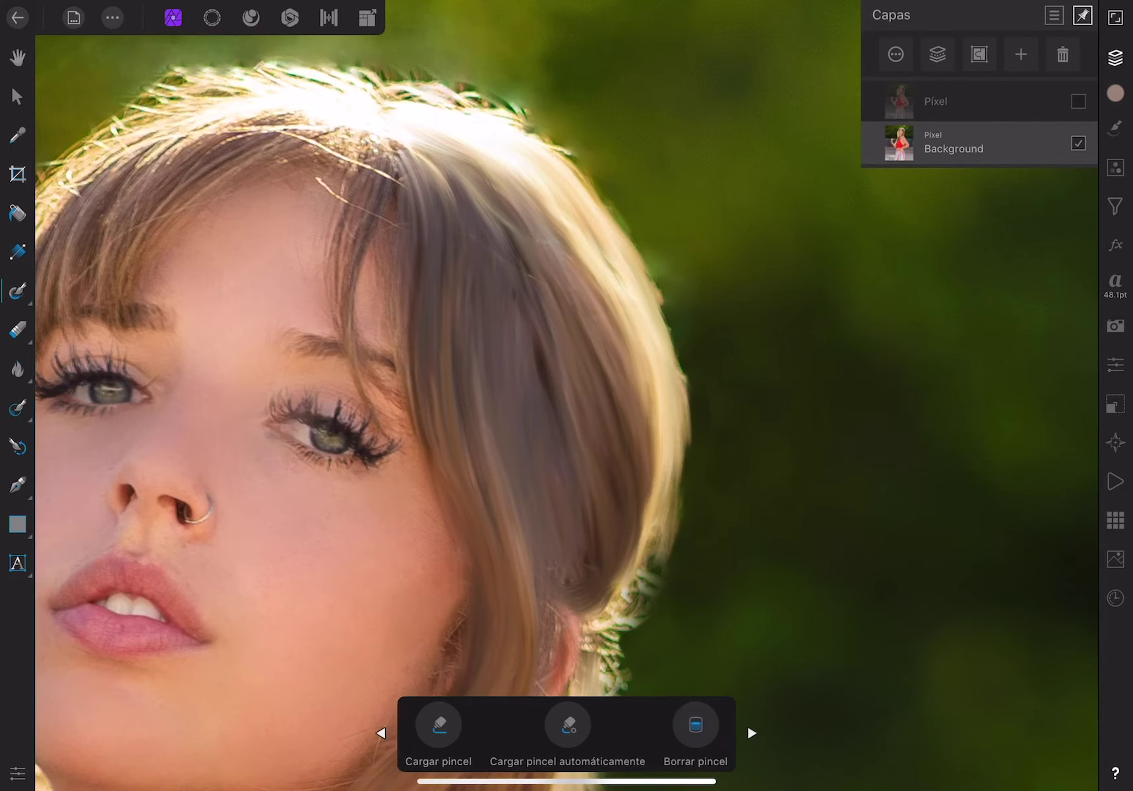
key(ctrl+z)
scroll(567, 396, down, 5)
drag(597, 515, 578, 624)
drag(604, 485, 573, 650)
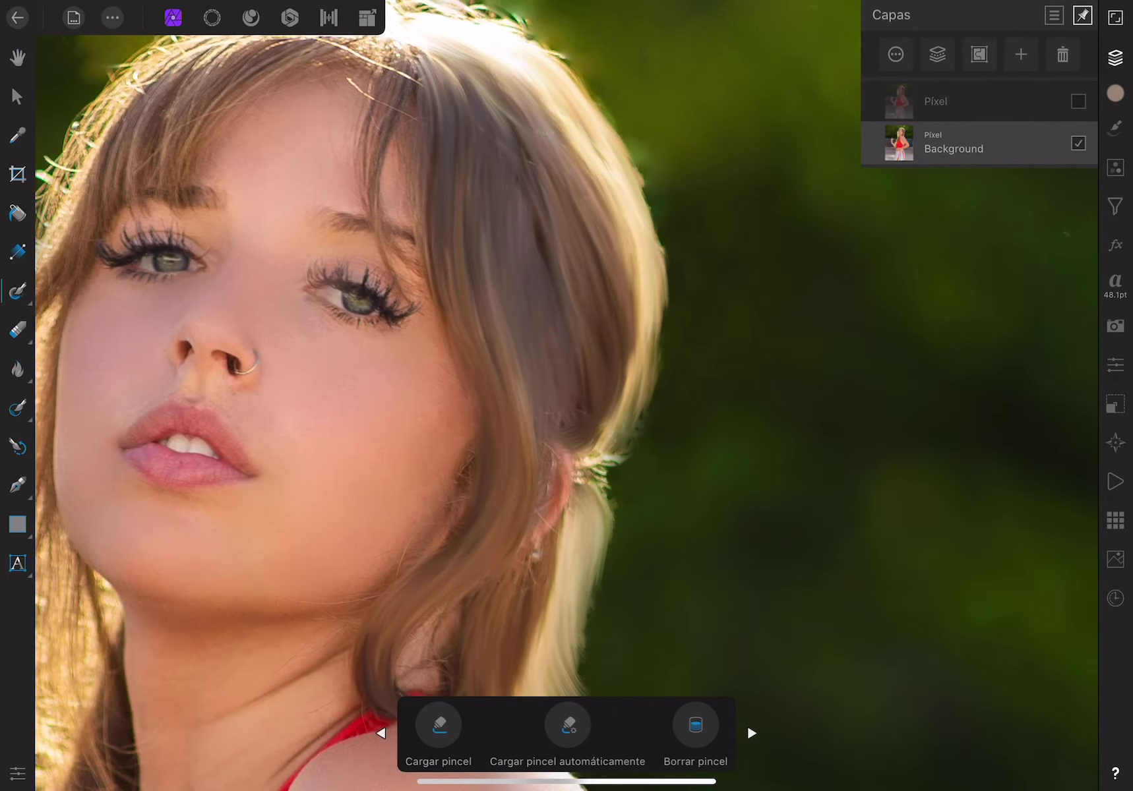
Clean the brush and smooth the hair on the right side near the ear
click(695, 725)
drag(623, 438, 590, 475)
drag(656, 320, 636, 428)
drag(633, 271, 594, 455)
drag(659, 310, 646, 403)
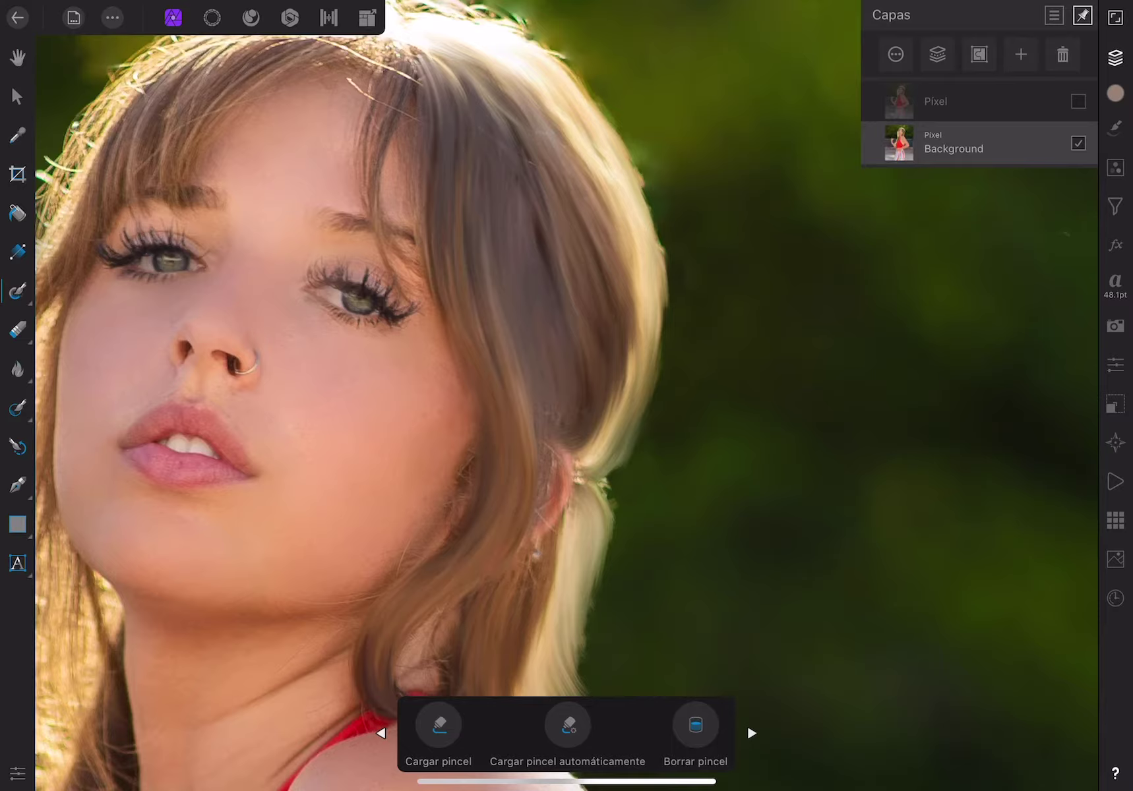
scroll(567, 396, down, 3)
scroll(567, 396, up, 3)
scroll(567, 396, up, 3)
scroll(568, 396, up, 3)
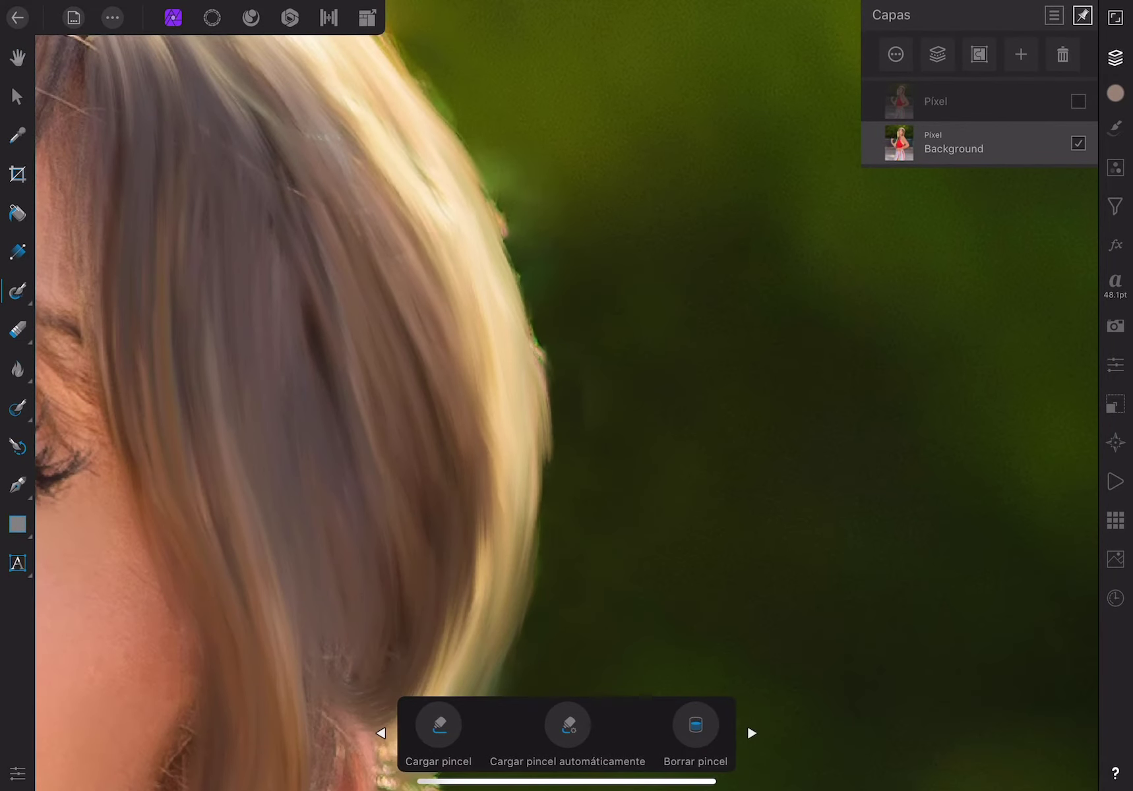
Smooth the right hair edge once more and turn on the Mixer Brush's Auto-load
click(381, 733)
click(785, 731)
mouse_move(511, 244)
mouse_down()
mouse_move(547, 419)
mouse_move(542, 548)
mouse_move(540, 396)
mouse_up()
click(695, 724)
click(567, 725)
Smooth the hair edge at the top of the head with the auto-loading brush
scroll(567, 395, up, 3)
drag(383, 194, 455, 277)
drag(406, 224, 504, 350)
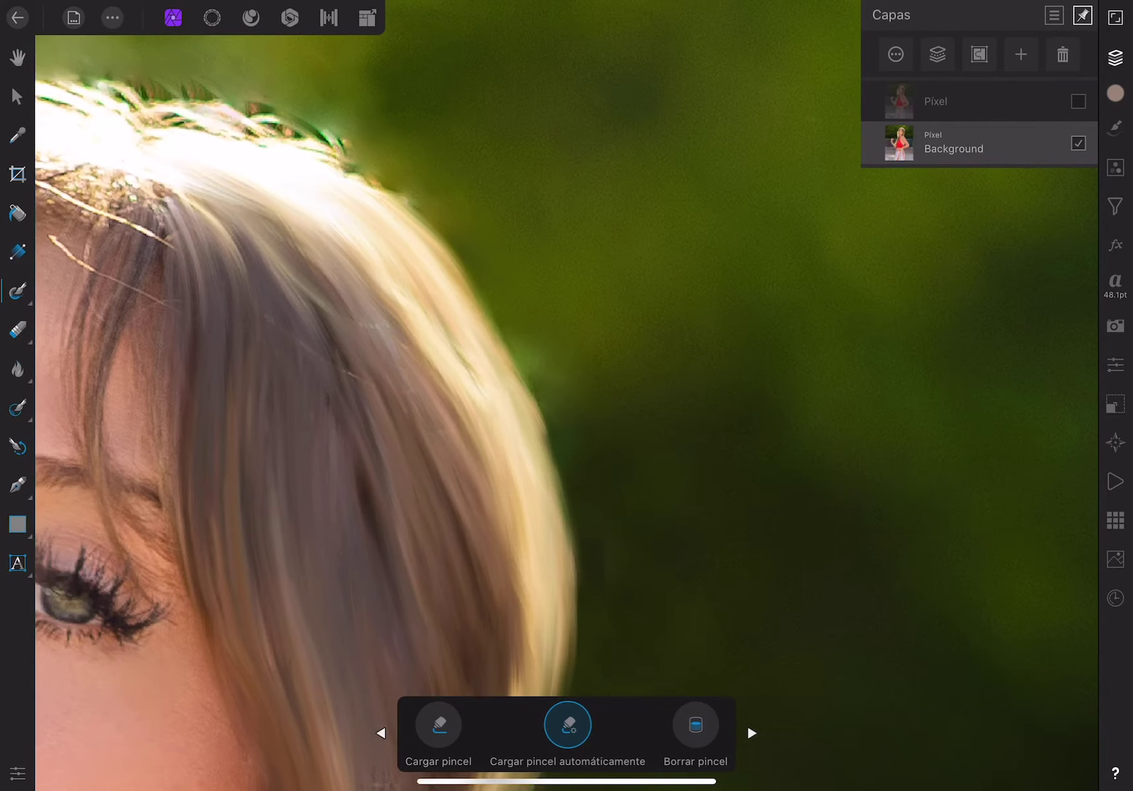
scroll(566, 396, down, 2)
scroll(567, 396, down, 2)
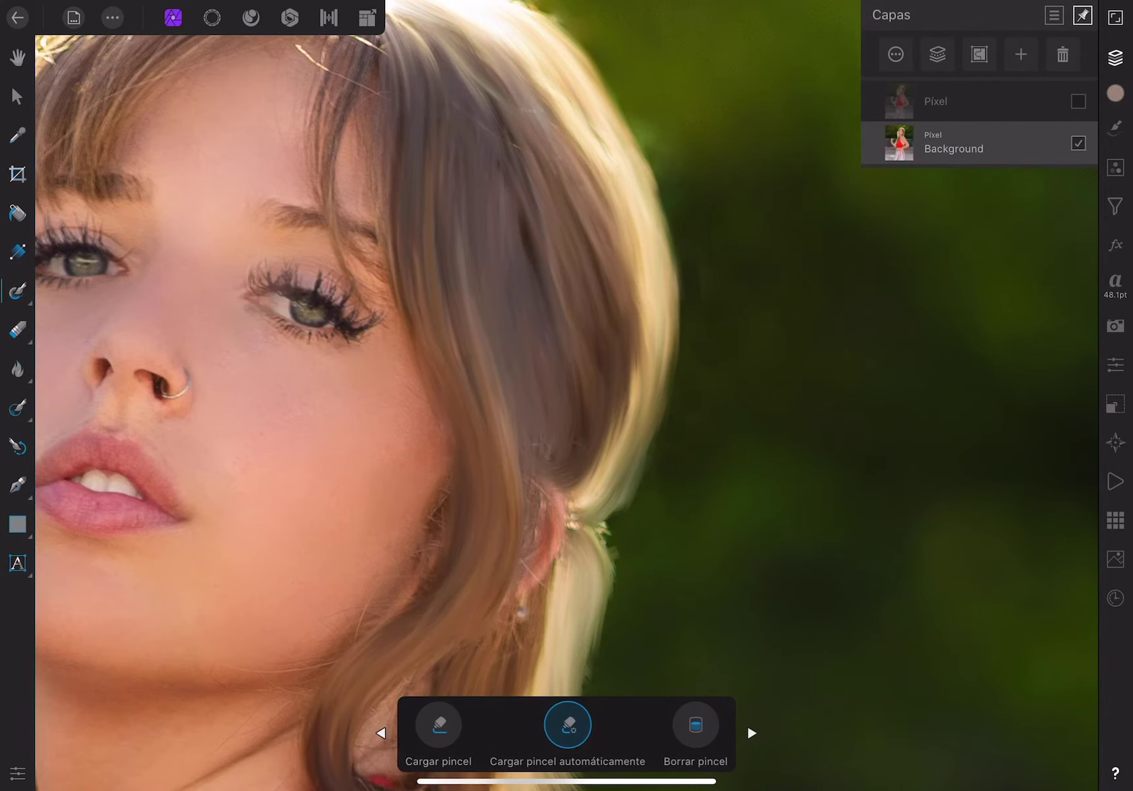
scroll(567, 396, up, 3)
scroll(567, 395, down, 3)
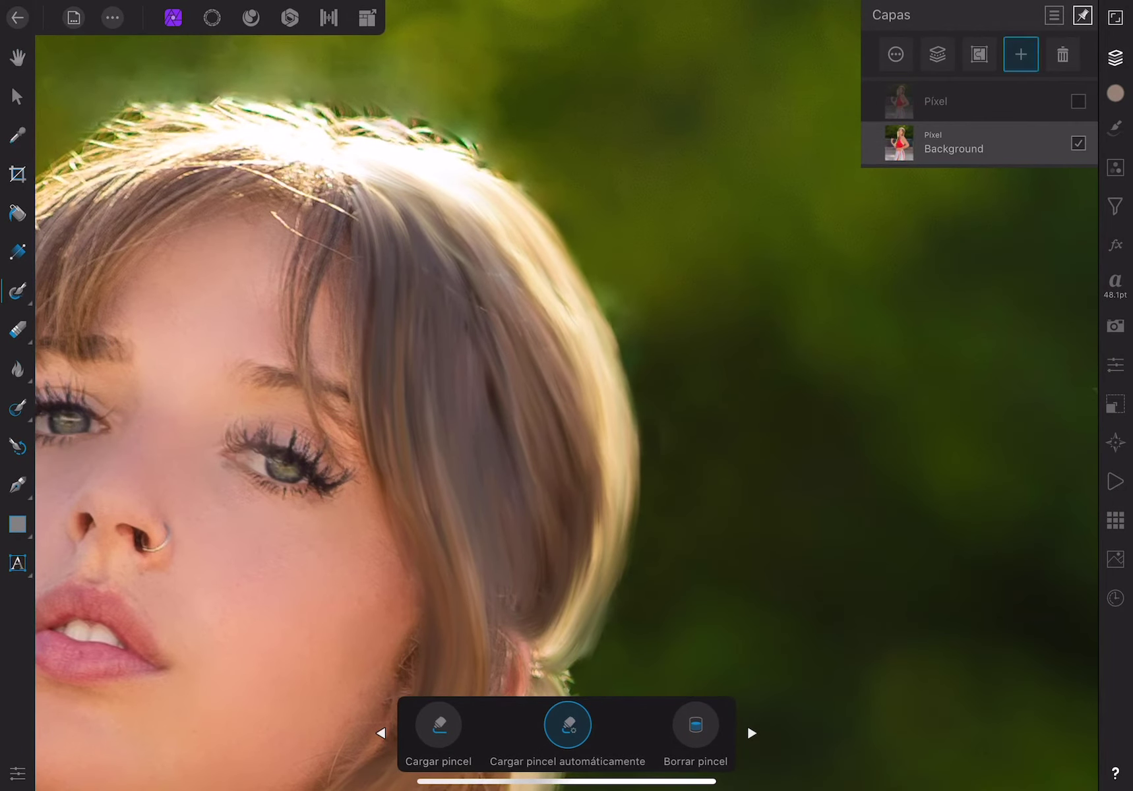
Add a new empty Pixel Layer from the Layers panel
click(1021, 54)
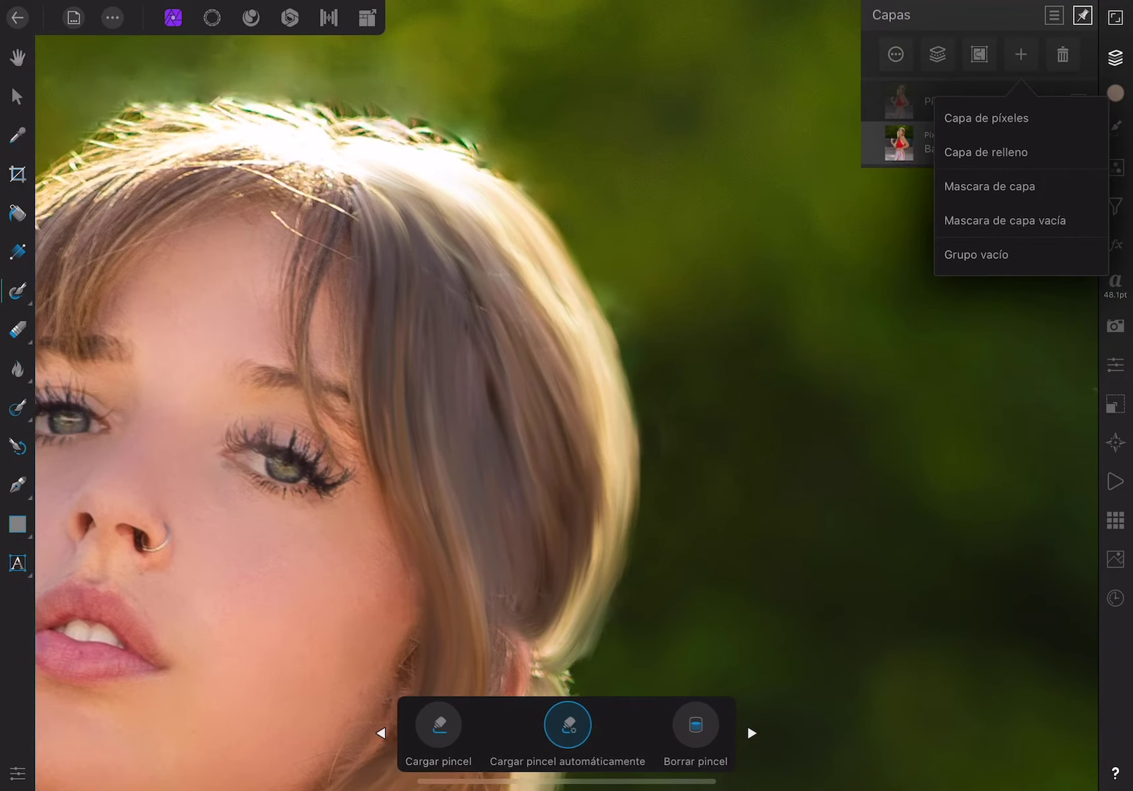
click(986, 118)
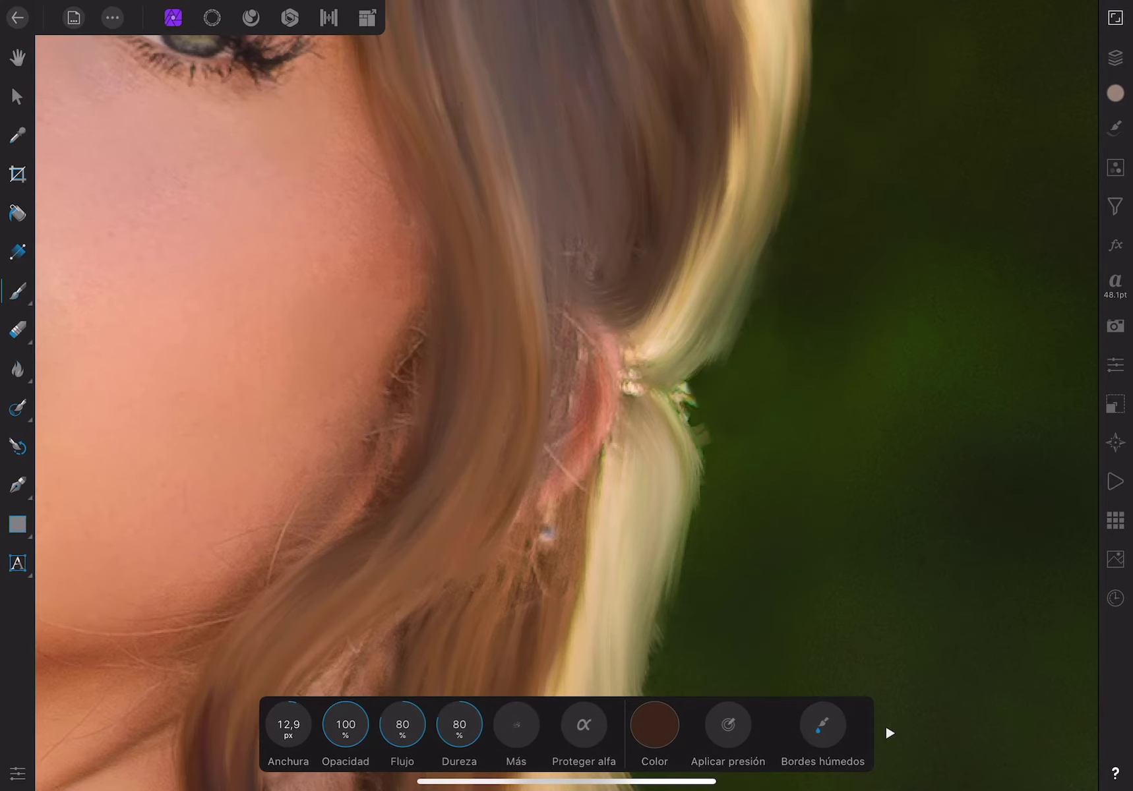
scroll(566, 396, down, 2)
scroll(566, 396, up, 3)
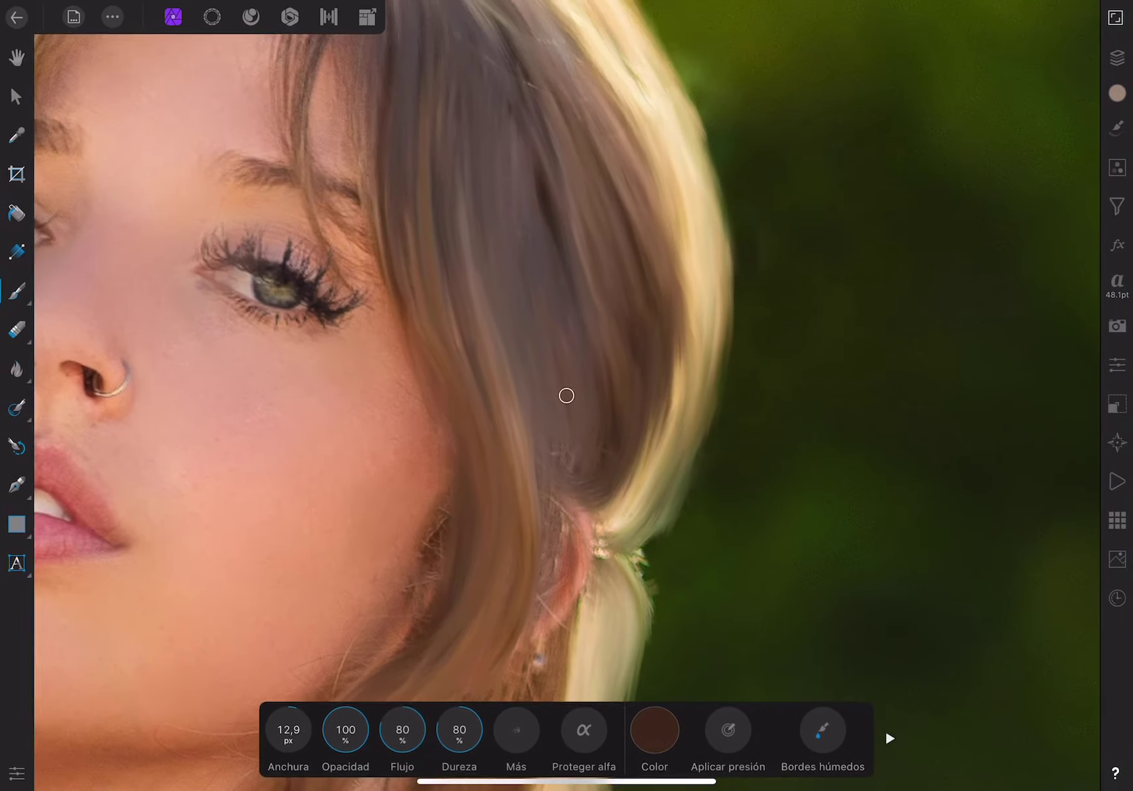
Select the Óleo de fibras finas brush and a brown colour from the Color wheel
click(1115, 127)
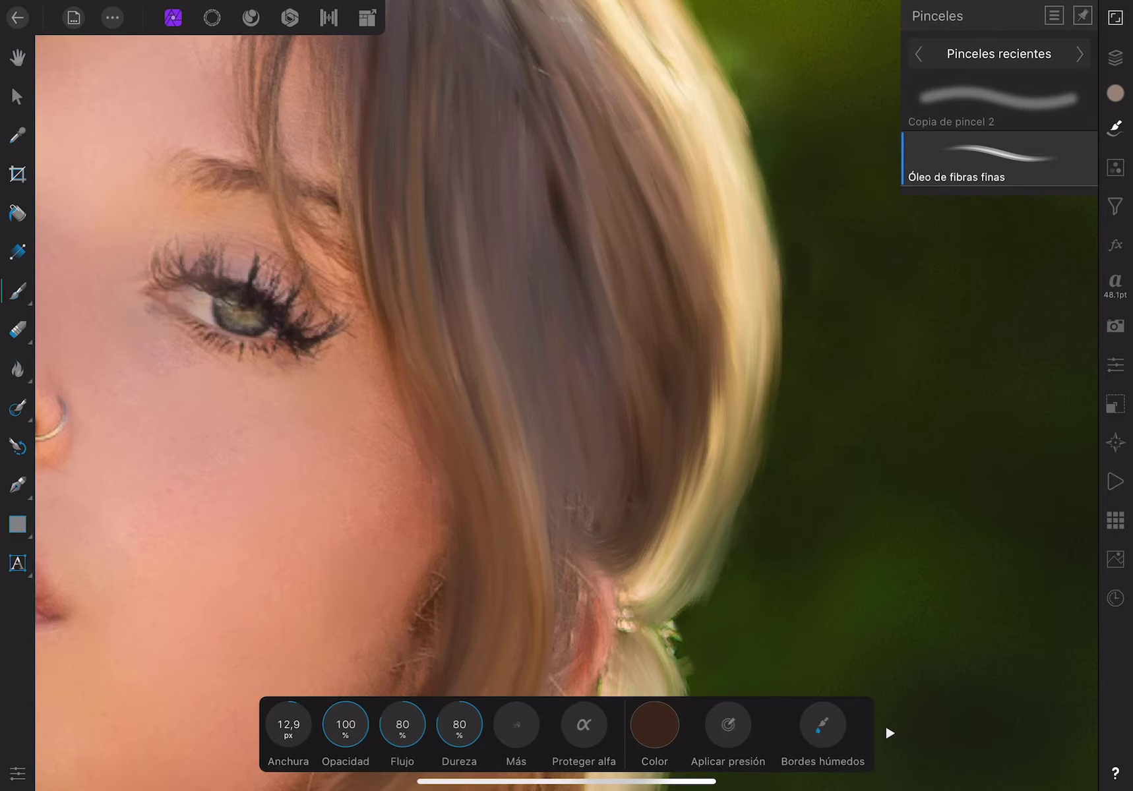
scroll(566, 395, down, 5)
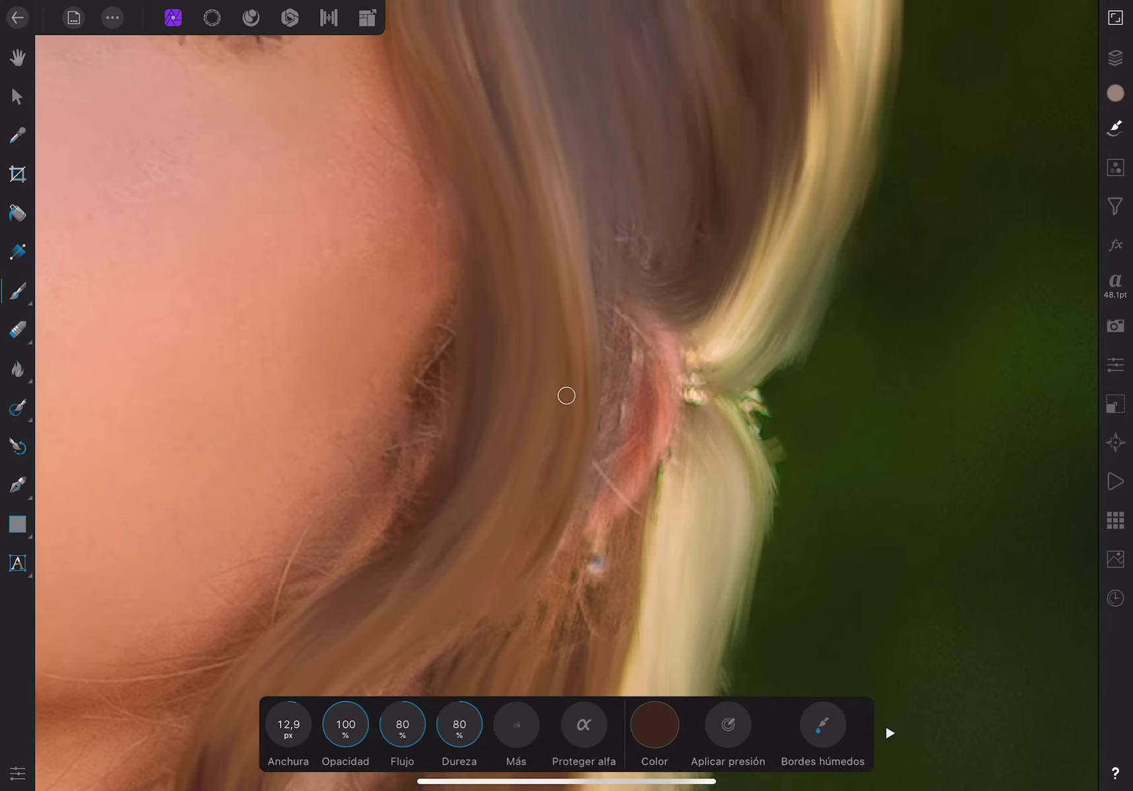
scroll(567, 395, up, 1)
key(e)
click(1116, 93)
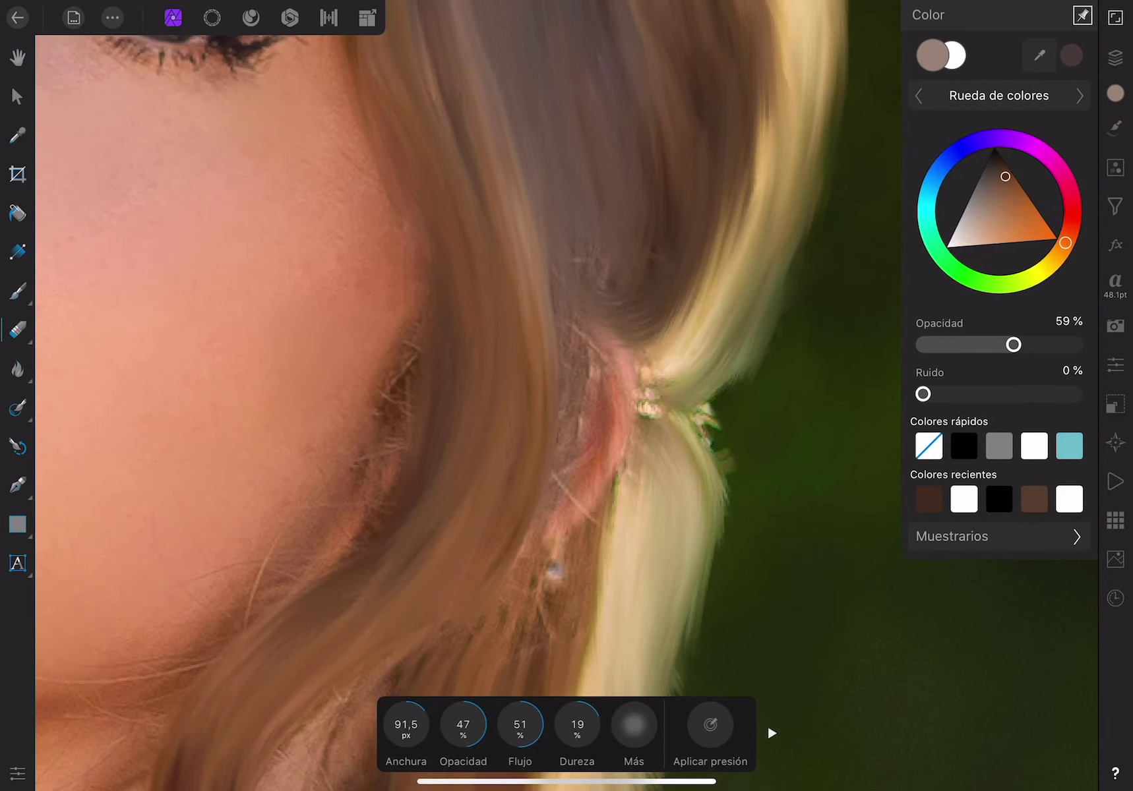
key(b)
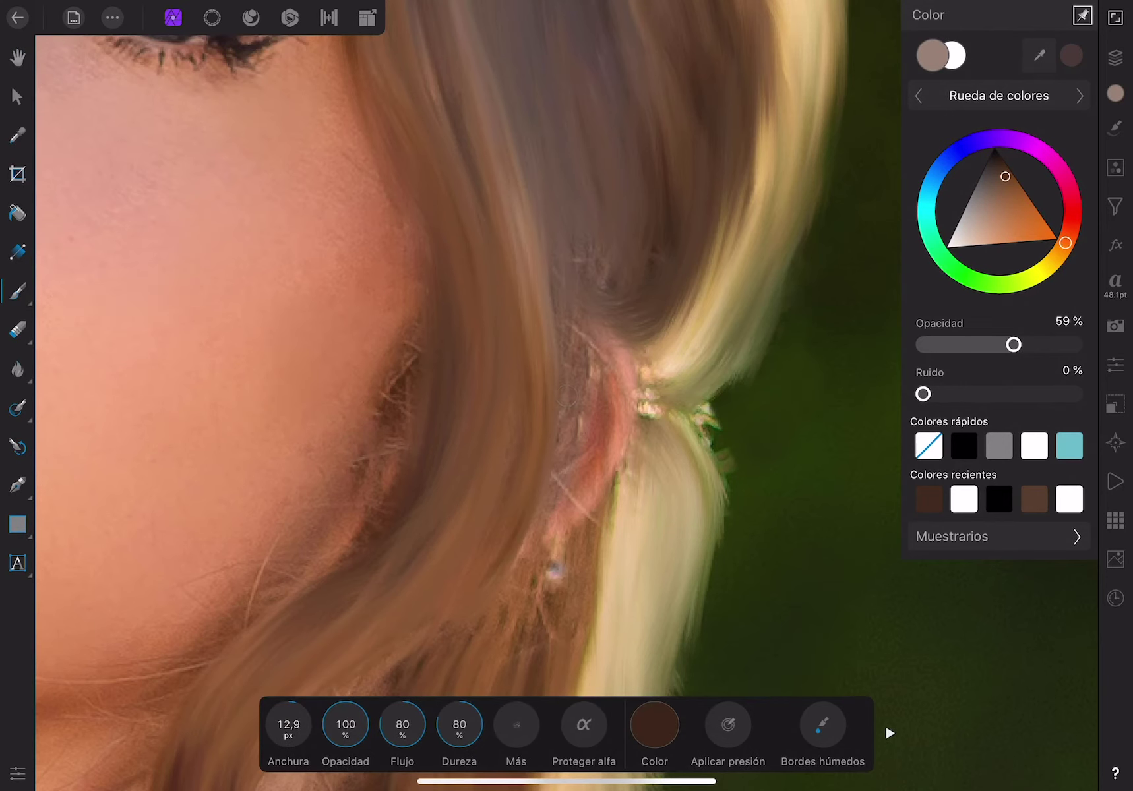
click(654, 725)
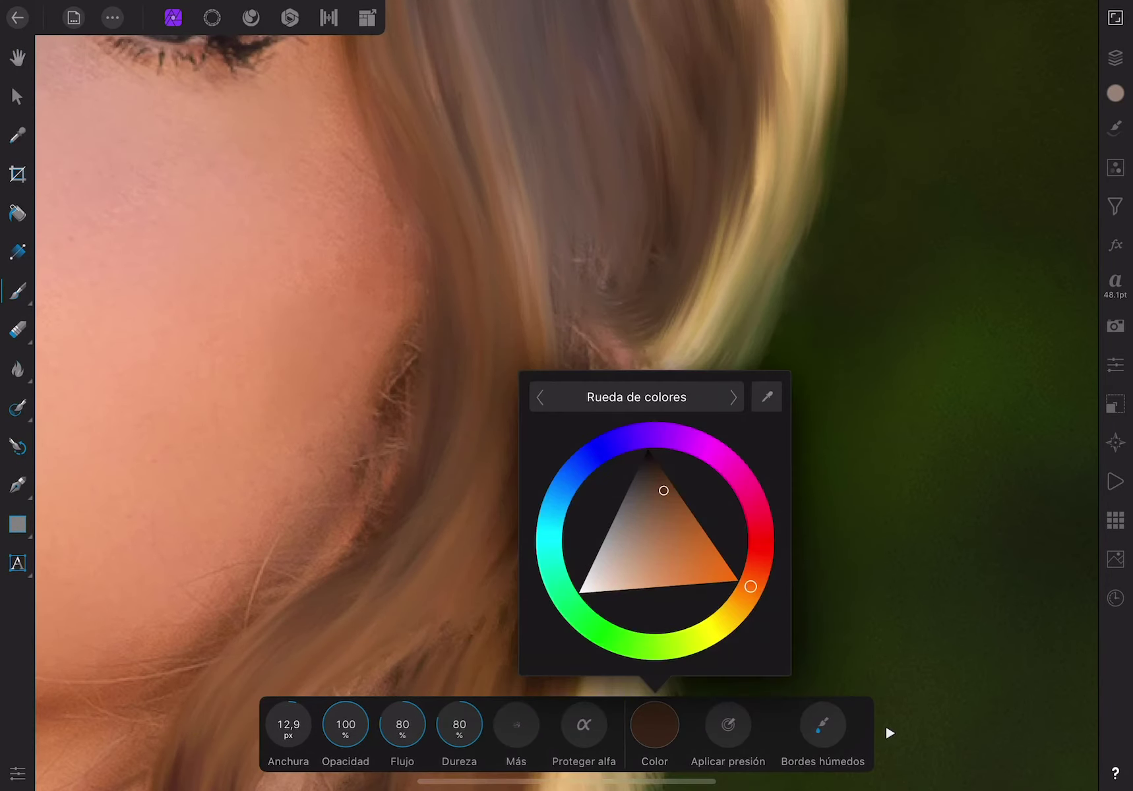
click(655, 724)
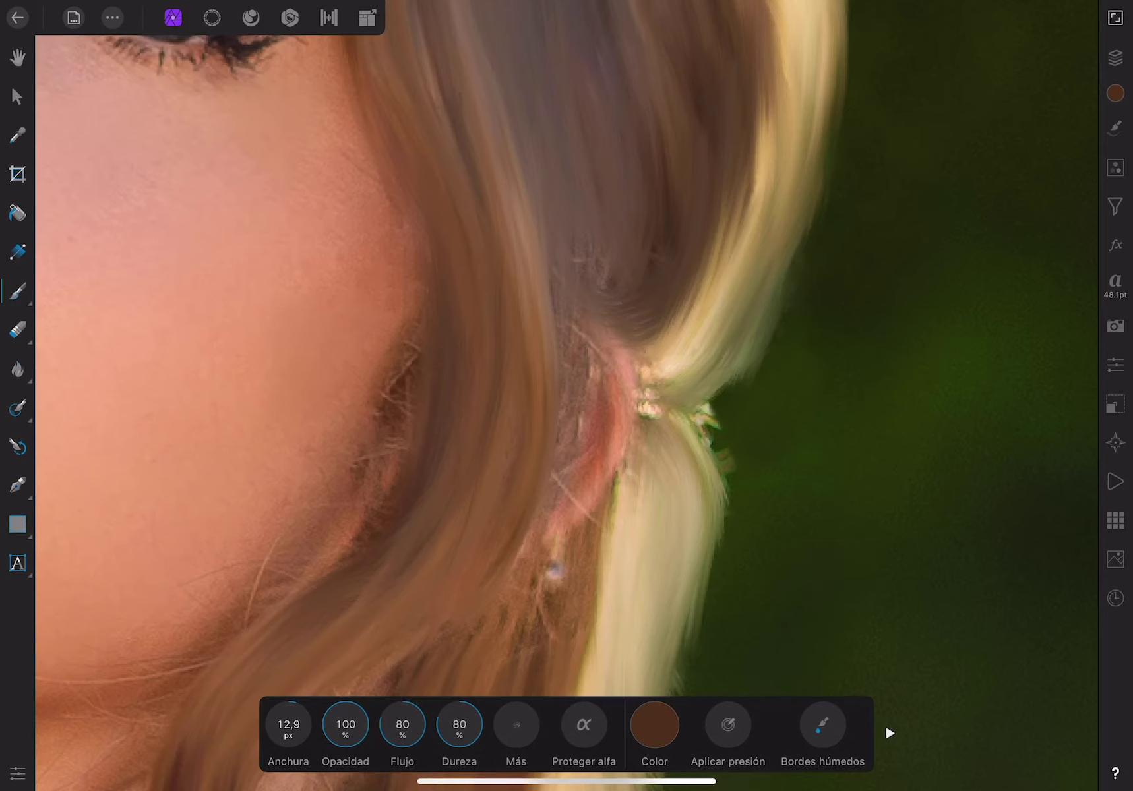
Undo the test paint and erase strokes near the ear
key(ctrl+z)
key(e)
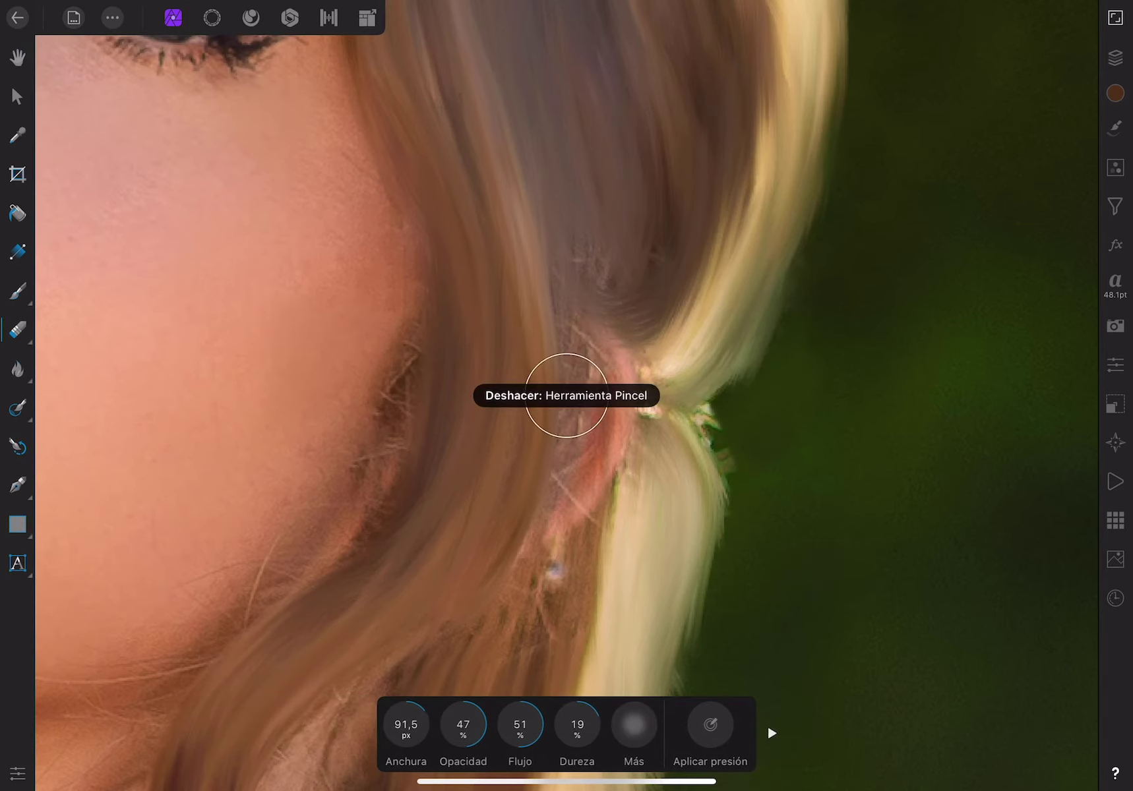
key(b)
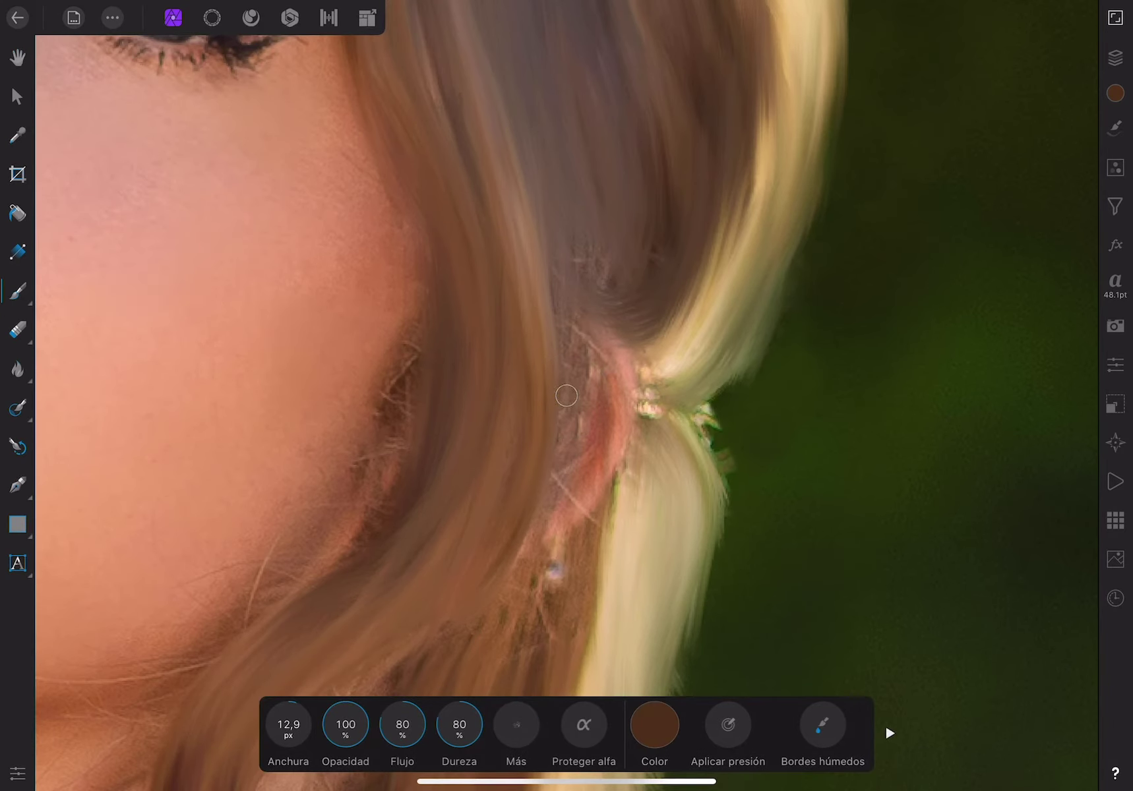
key(ctrl+z)
Undo an earlier attempt and paint a darker brown stroke down the hair
scroll(567, 396, down, 3)
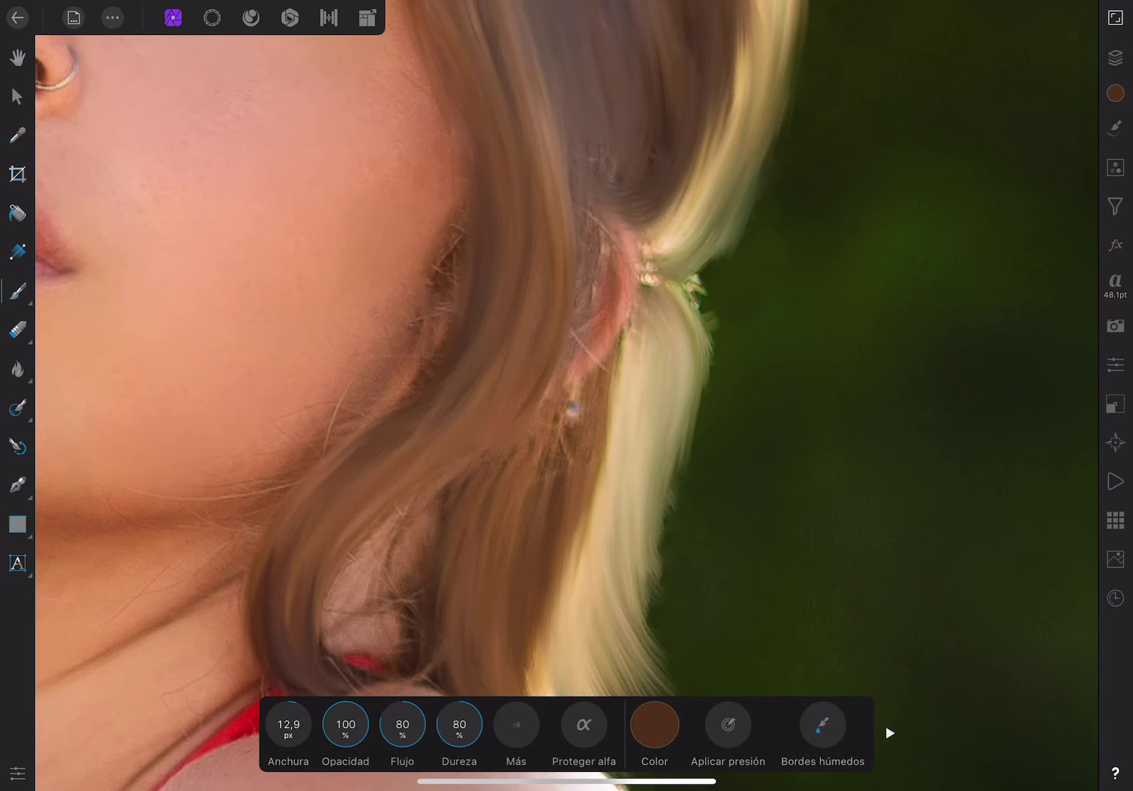
scroll(567, 396, down, 3)
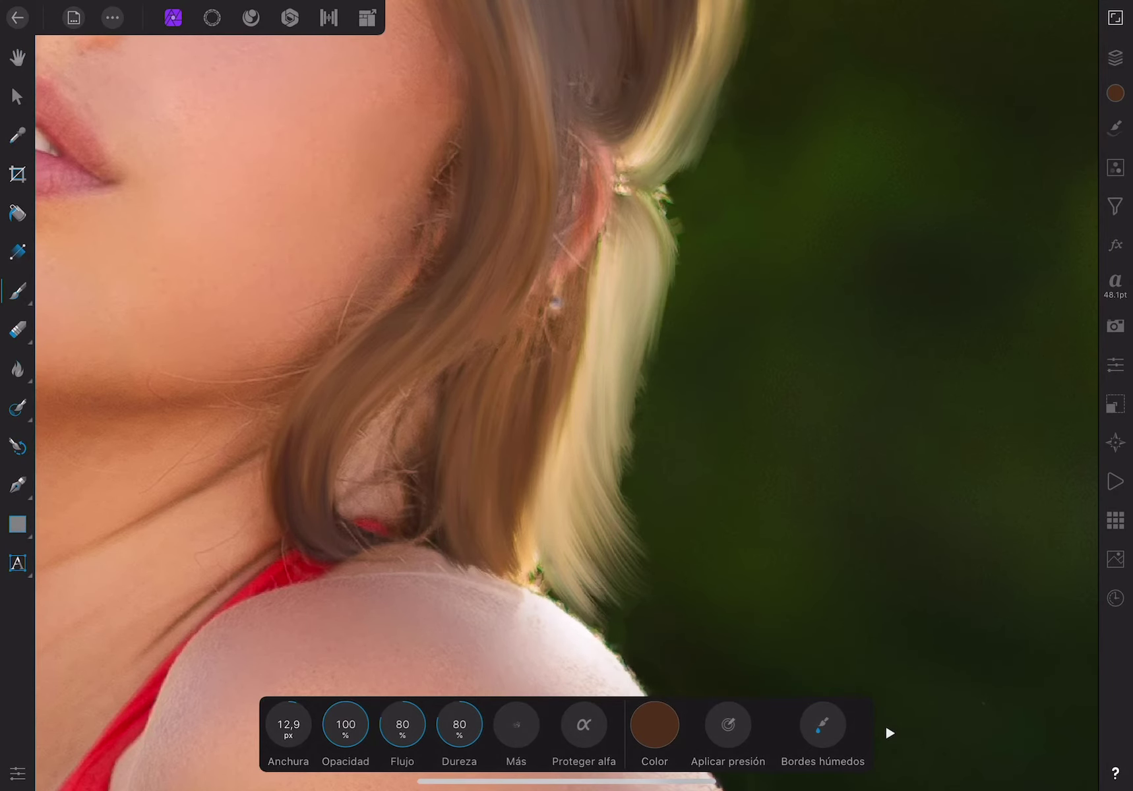
scroll(472, 304, up, 3)
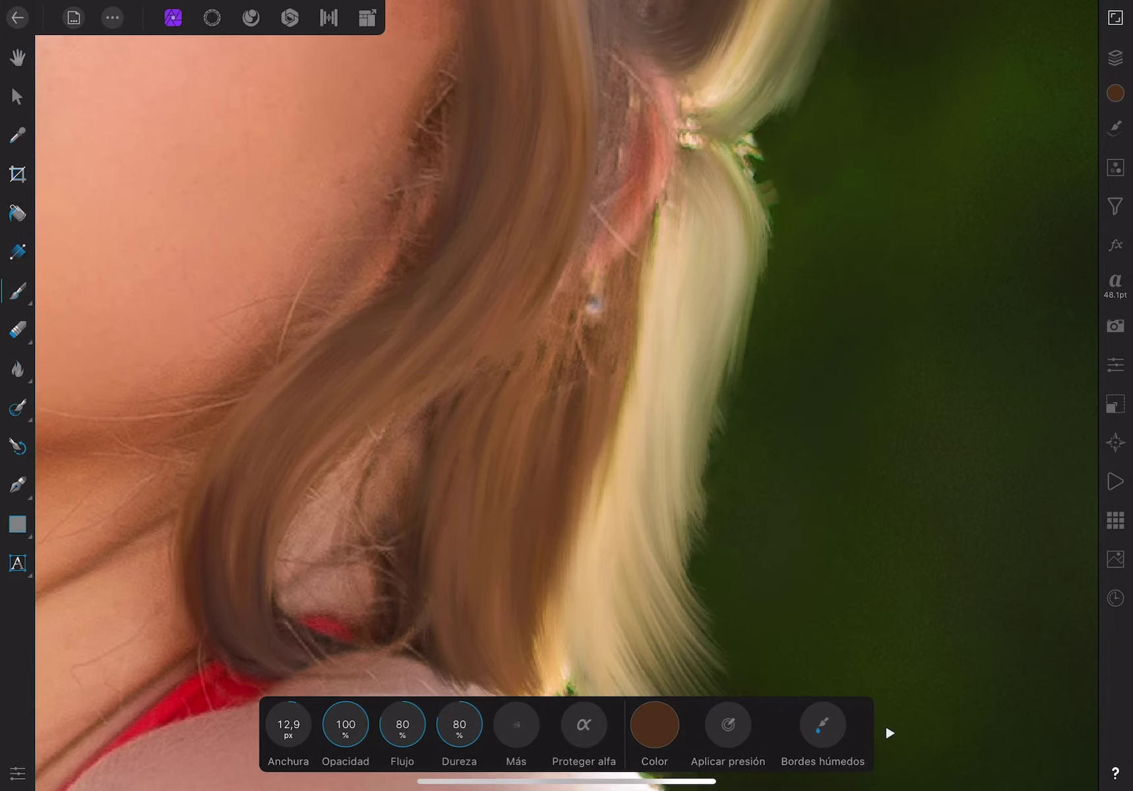
scroll(593, 304, down, 3)
scroll(561, 395, down, 1)
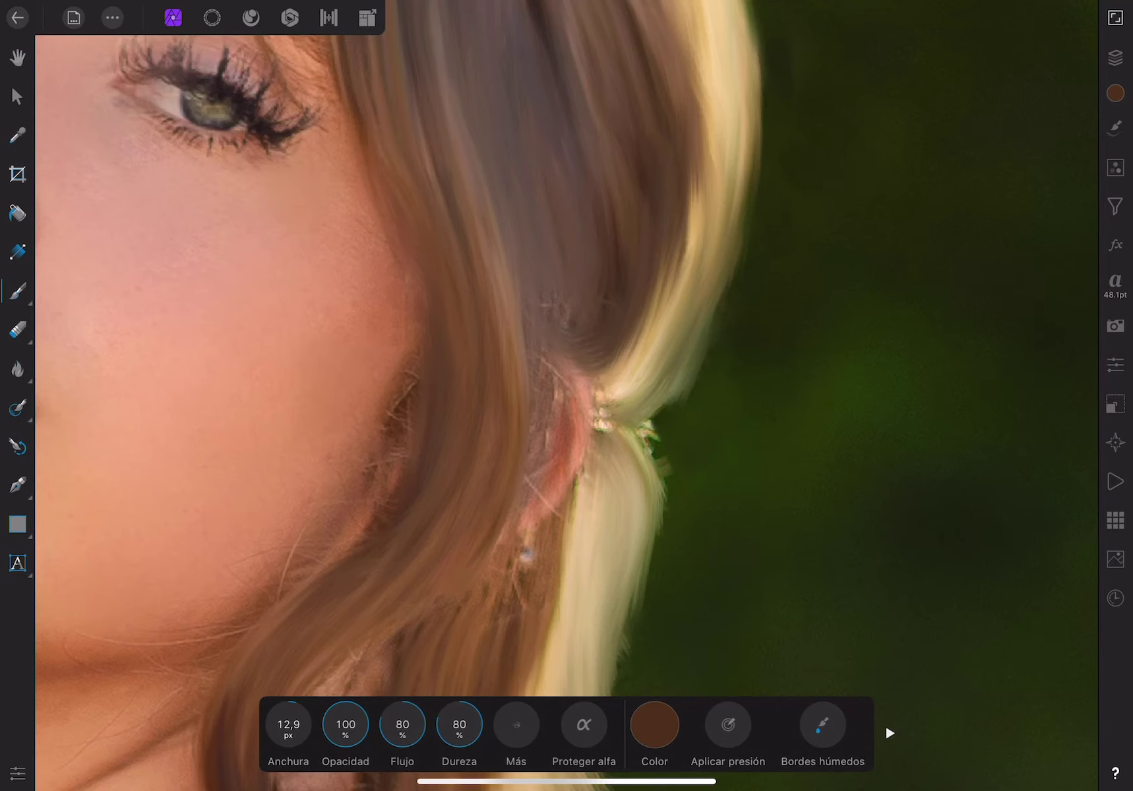
key(ctrl+z)
scroll(565, 396, up, 3)
scroll(566, 395, up, 2)
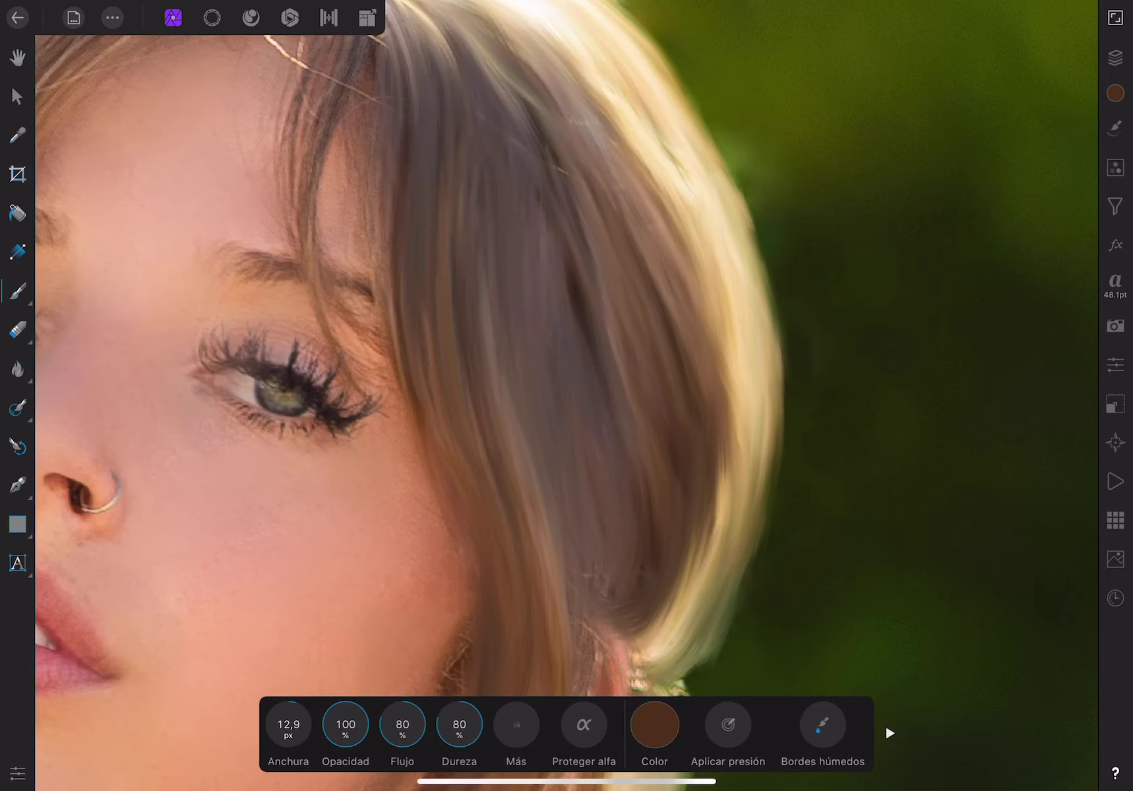
drag(566, 396, 579, 480)
scroll(566, 396, down, 2)
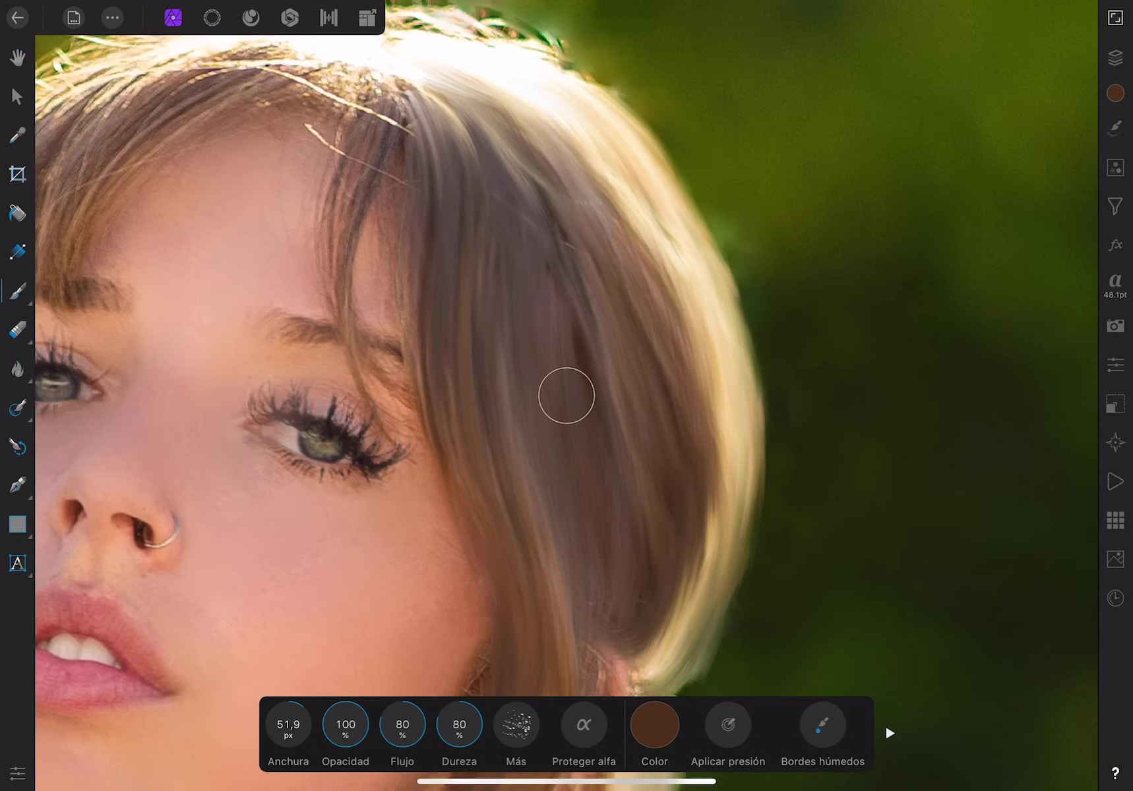
scroll(566, 396, up, 2)
Shrink the brush for finer strokes and undo the last hair stroke
key(bracketleft)
key(bracketleft)
key(bracketleft)
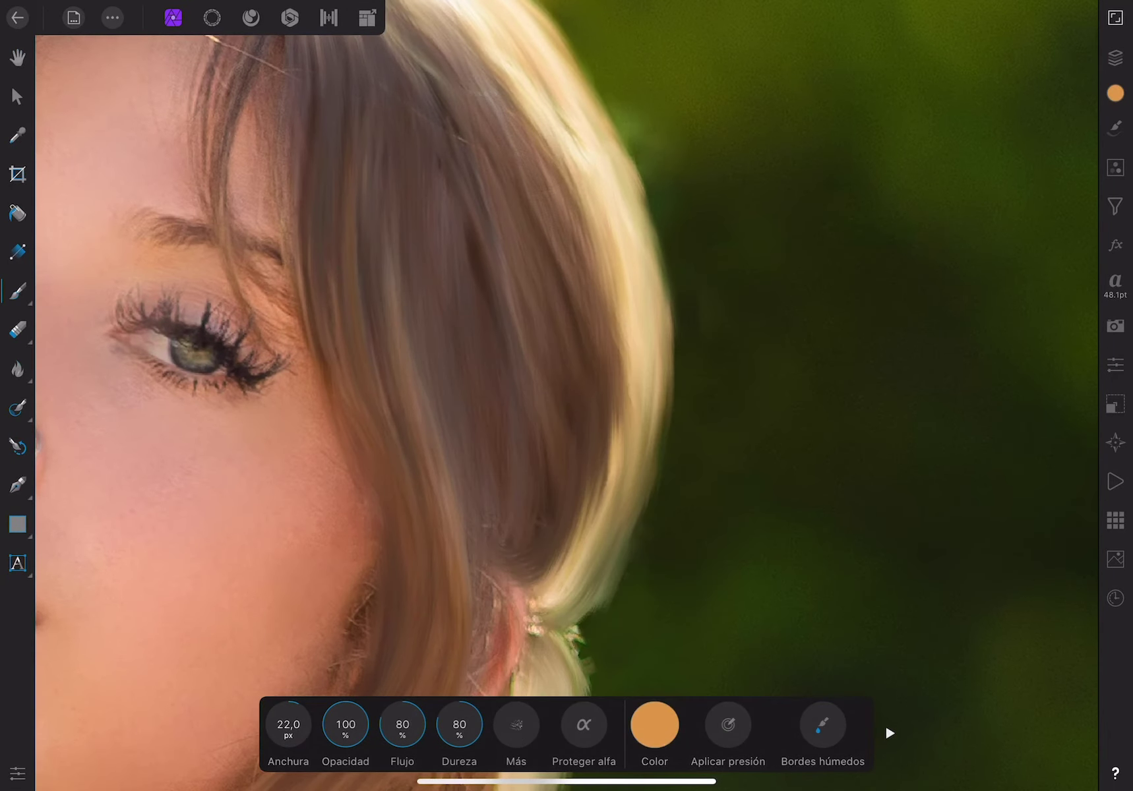
scroll(566, 396, down, 3)
scroll(566, 395, down, 2)
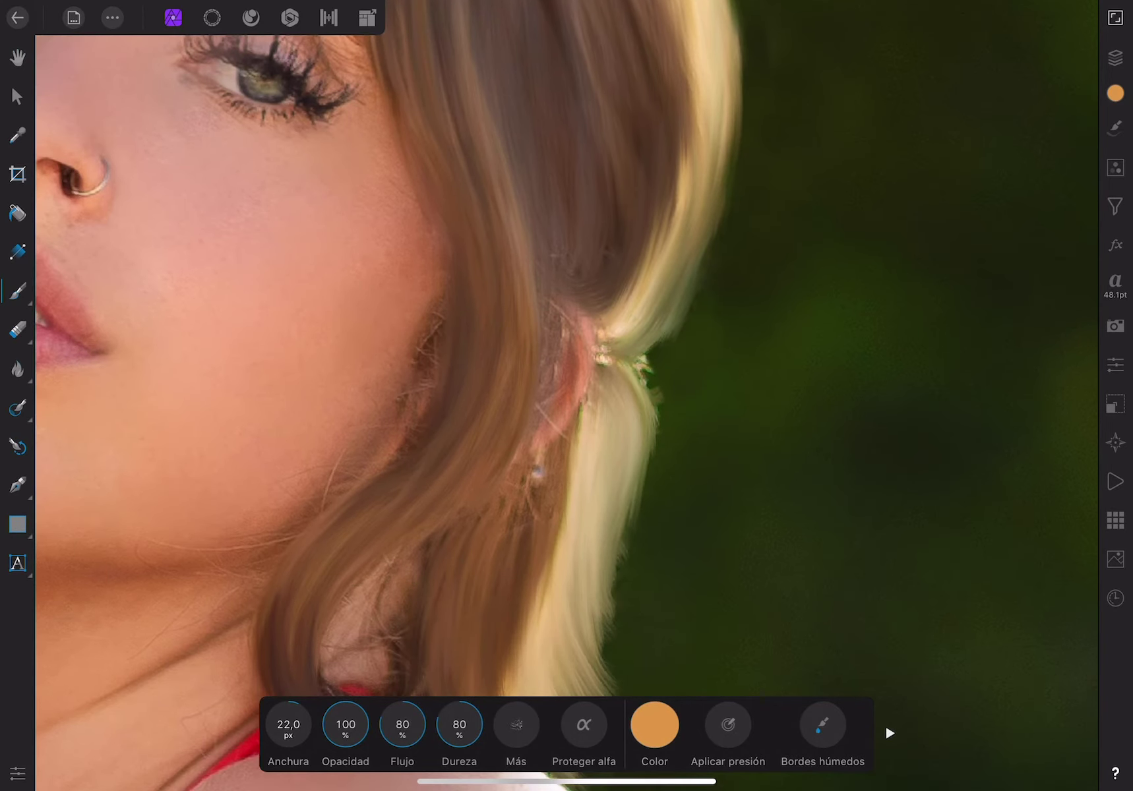
scroll(565, 396, up, 2)
key(ctrl+z)
scroll(566, 396, up, 2)
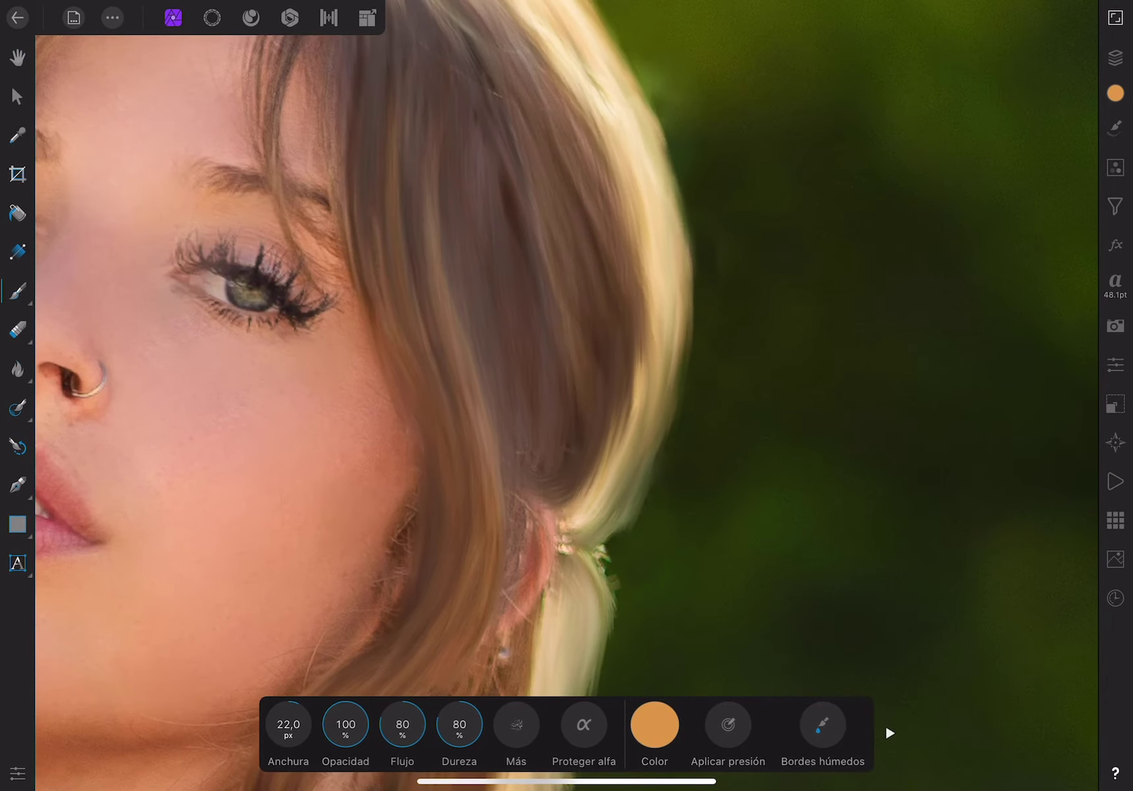
scroll(566, 396, up, 2)
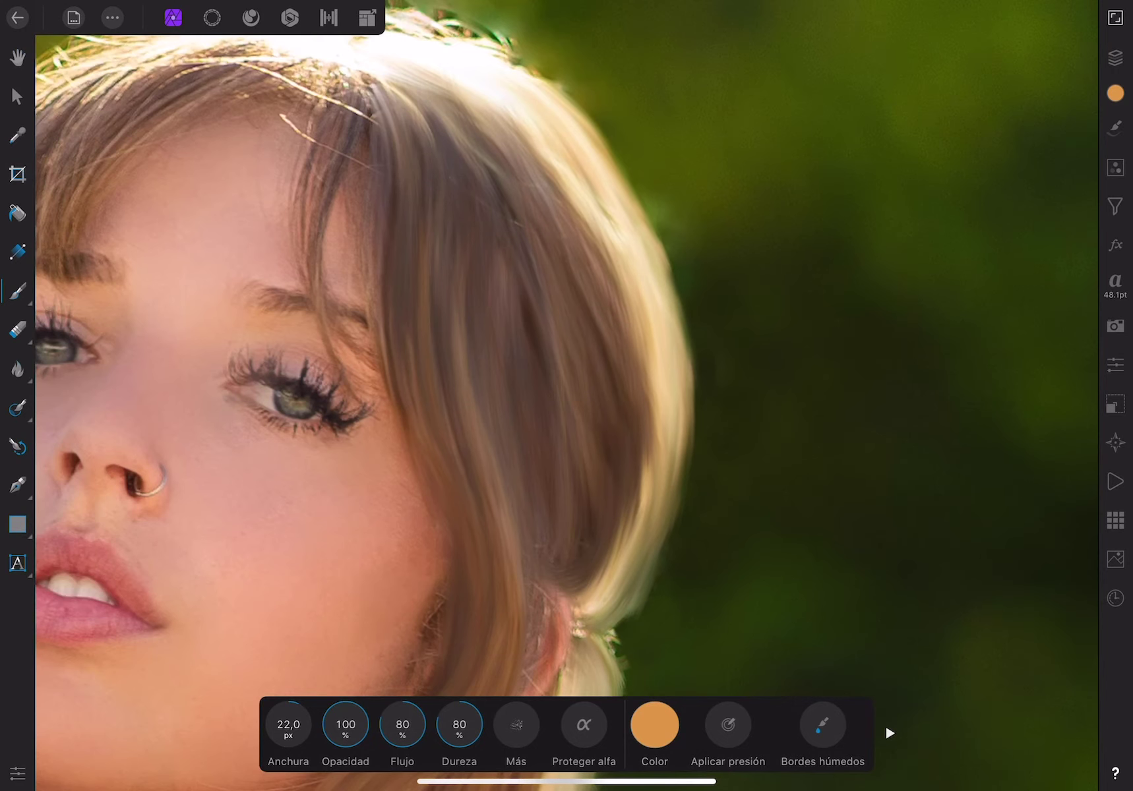
Hide and re-show the middle hair Pixel layer in the Layers panel to compare
click(1116, 58)
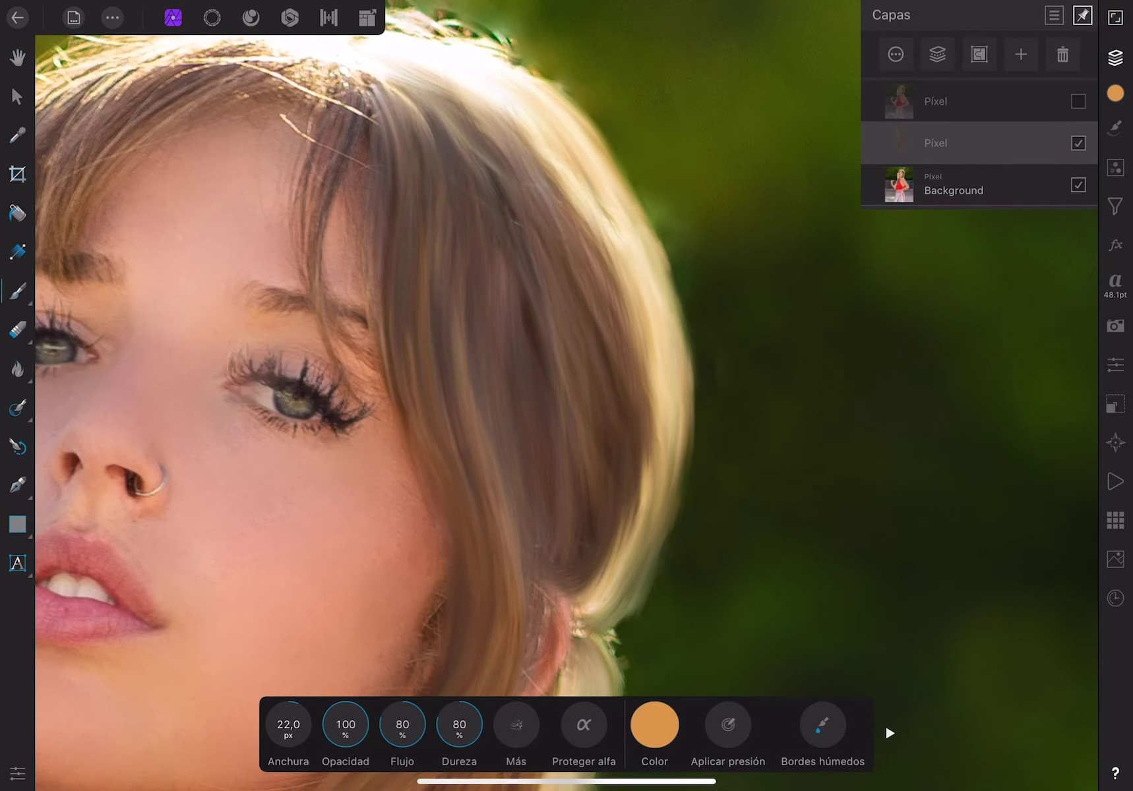
scroll(566, 395, down, 2)
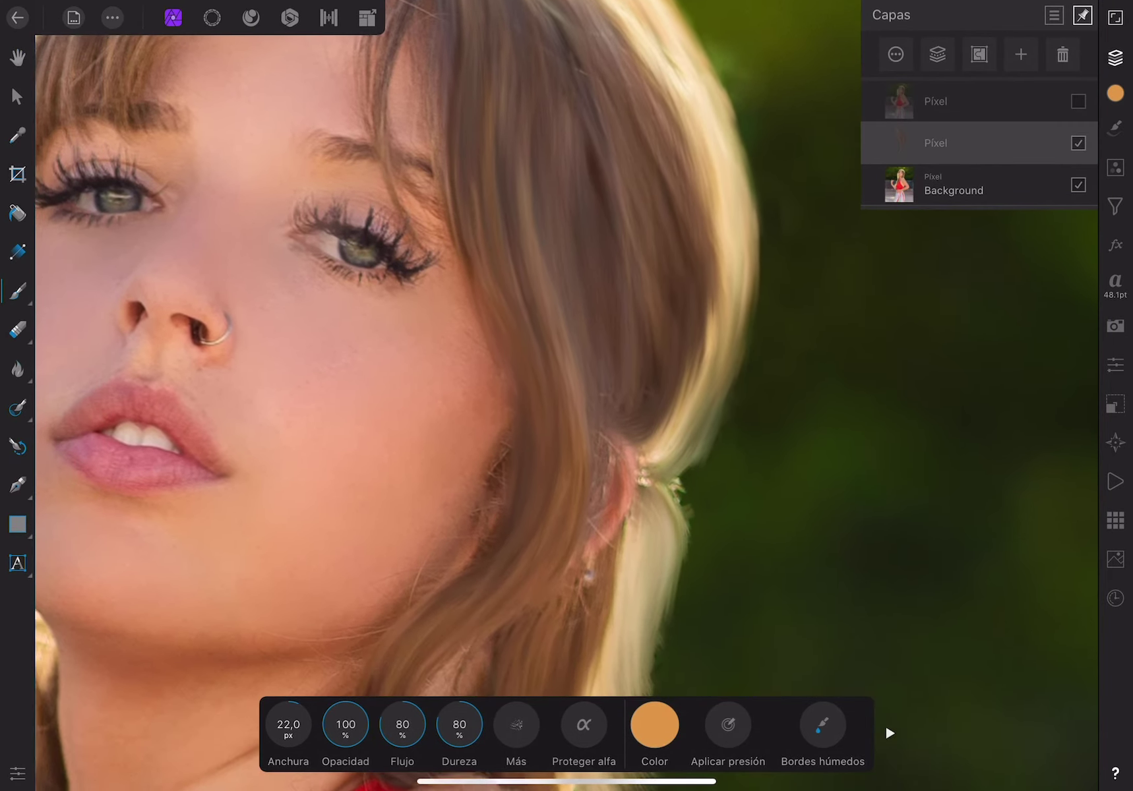
scroll(566, 396, up, 3)
scroll(566, 395, up, 2)
scroll(566, 396, up, 2)
scroll(566, 396, up, 2)
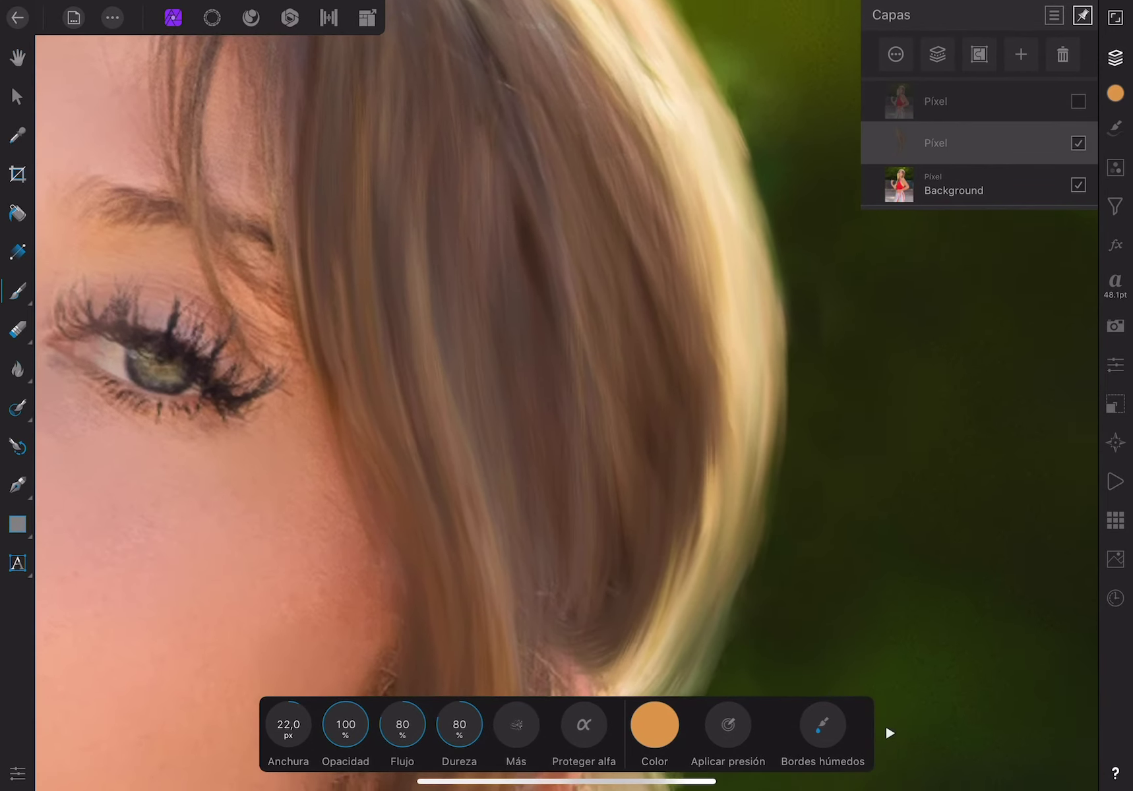
scroll(566, 396, right, 2)
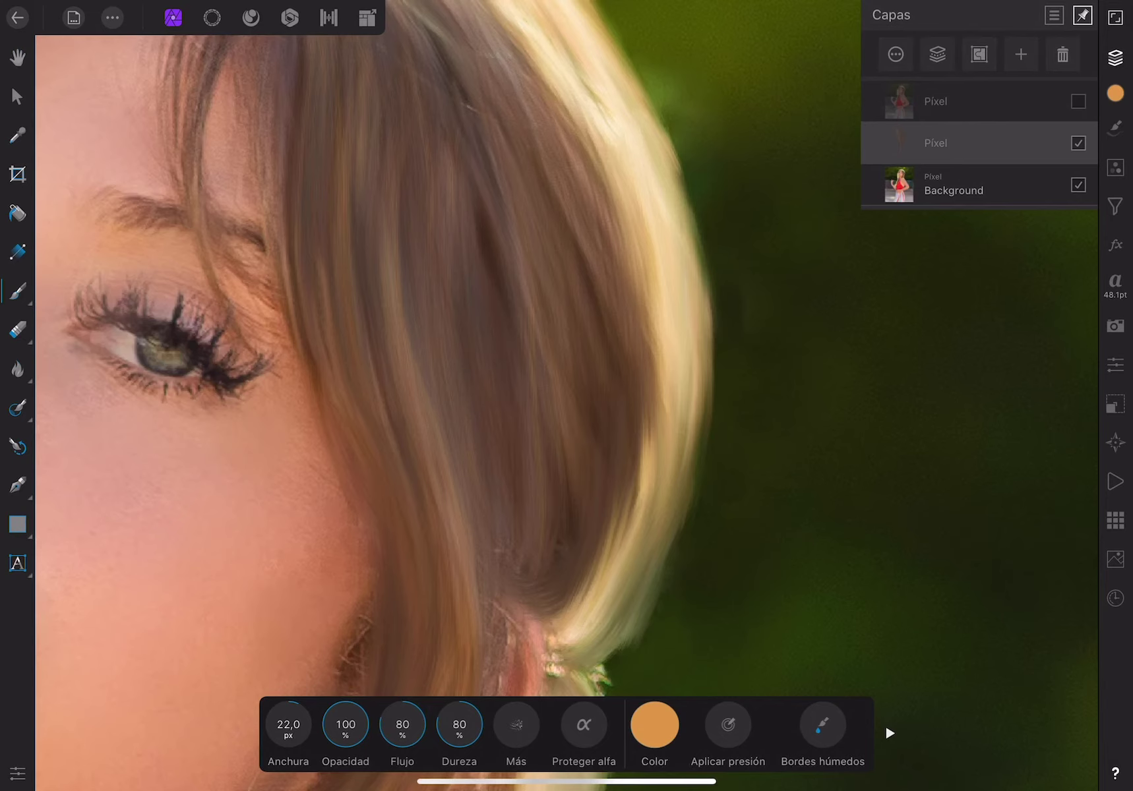
click(1078, 143)
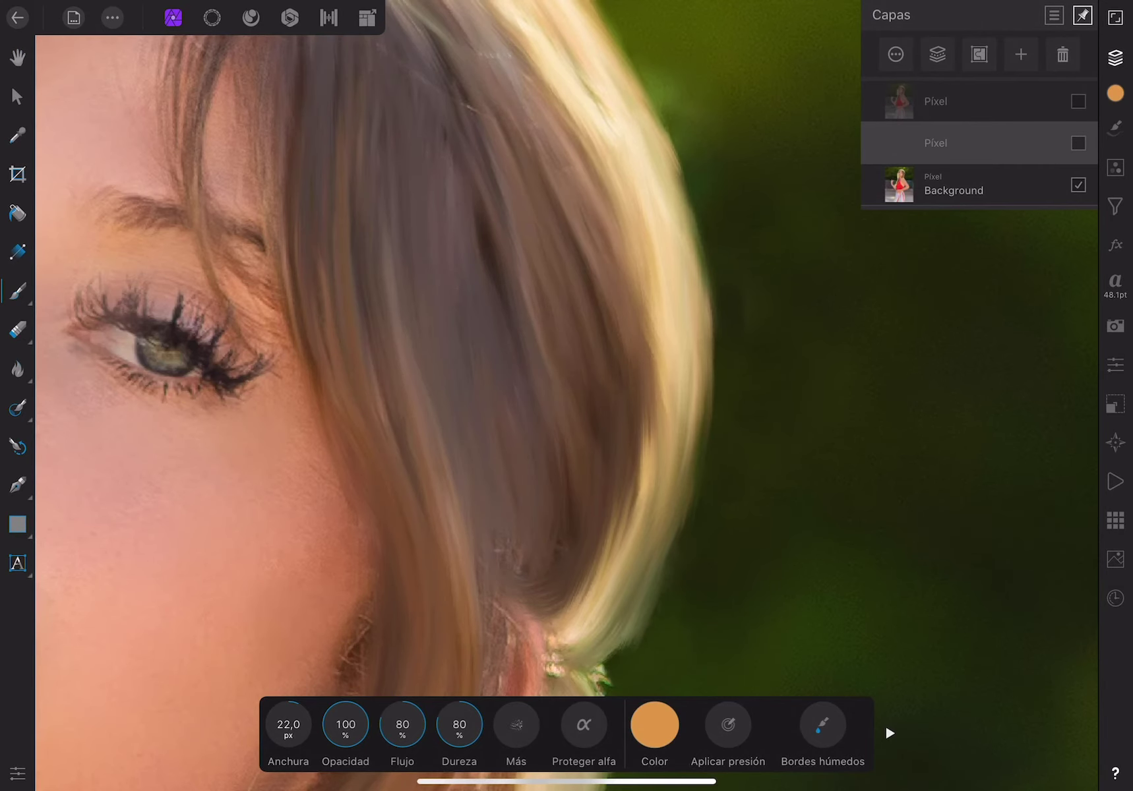
scroll(566, 395, up, 2)
scroll(566, 396, up, 2)
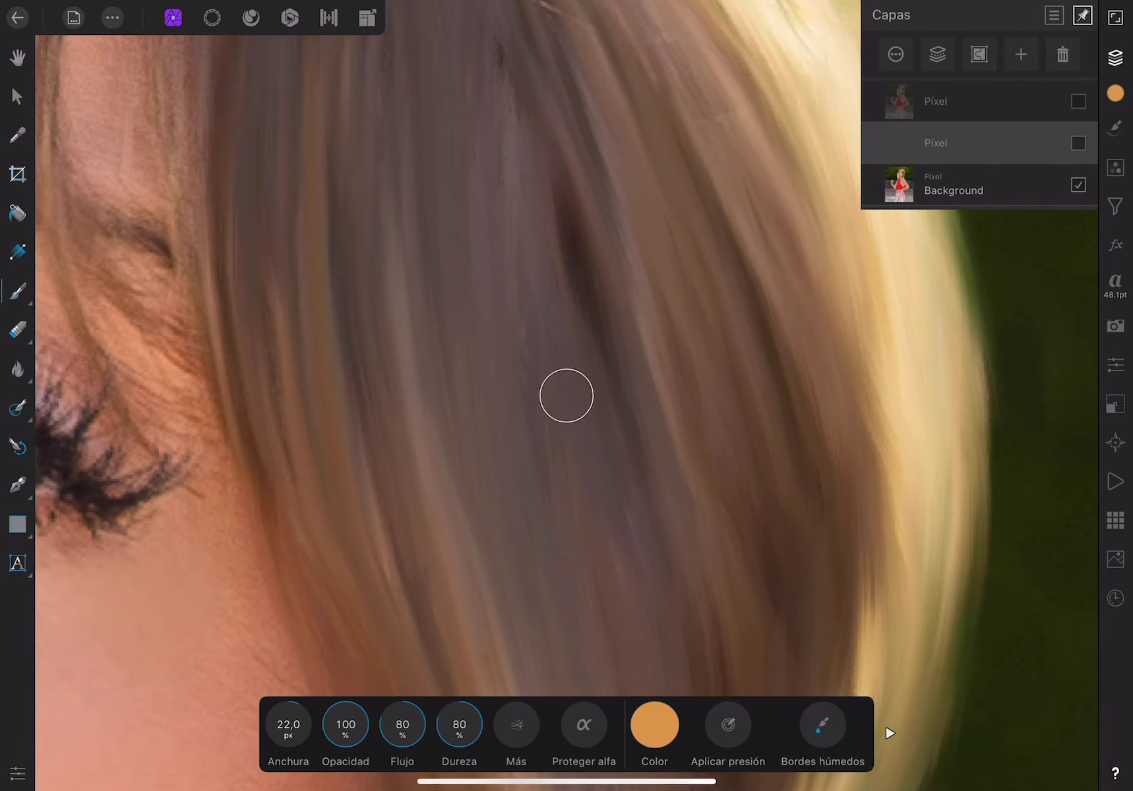
click(1078, 143)
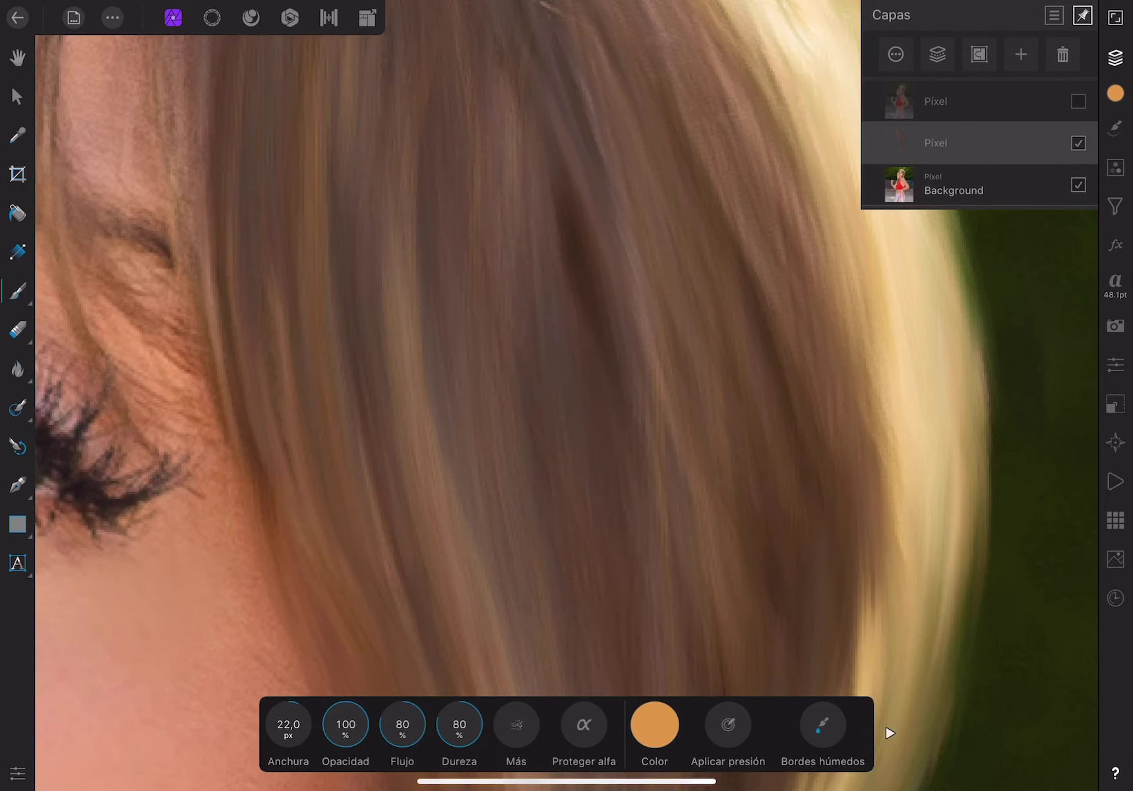
scroll(566, 396, down, 2)
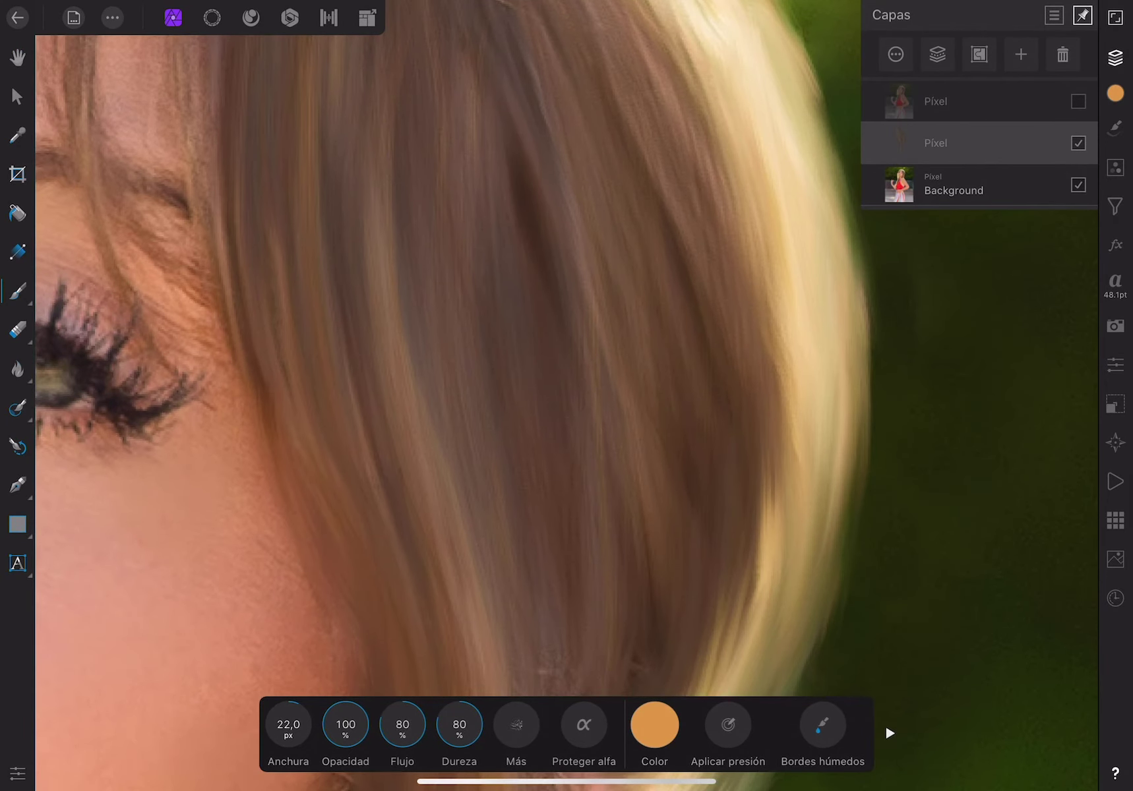
scroll(566, 396, up, 1)
scroll(565, 395, right, 1)
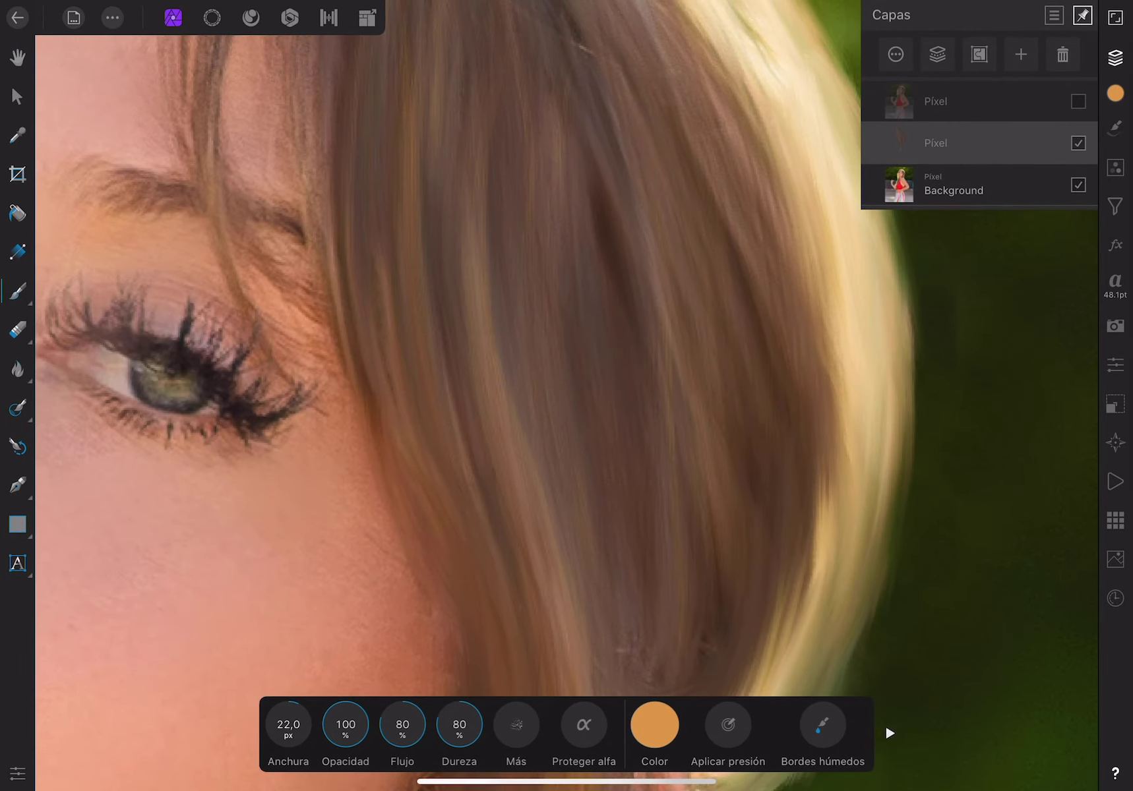
scroll(566, 396, down, 2)
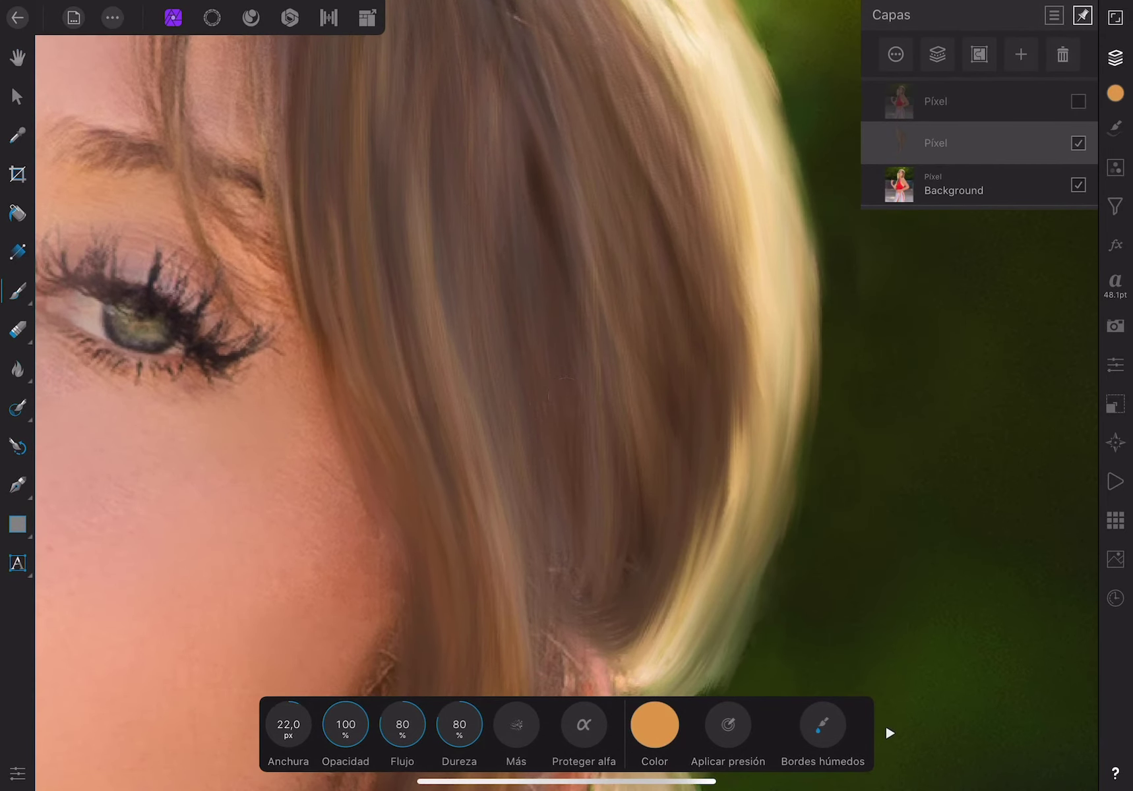
Add a new blank Pixel layer above the others
click(1021, 54)
click(987, 116)
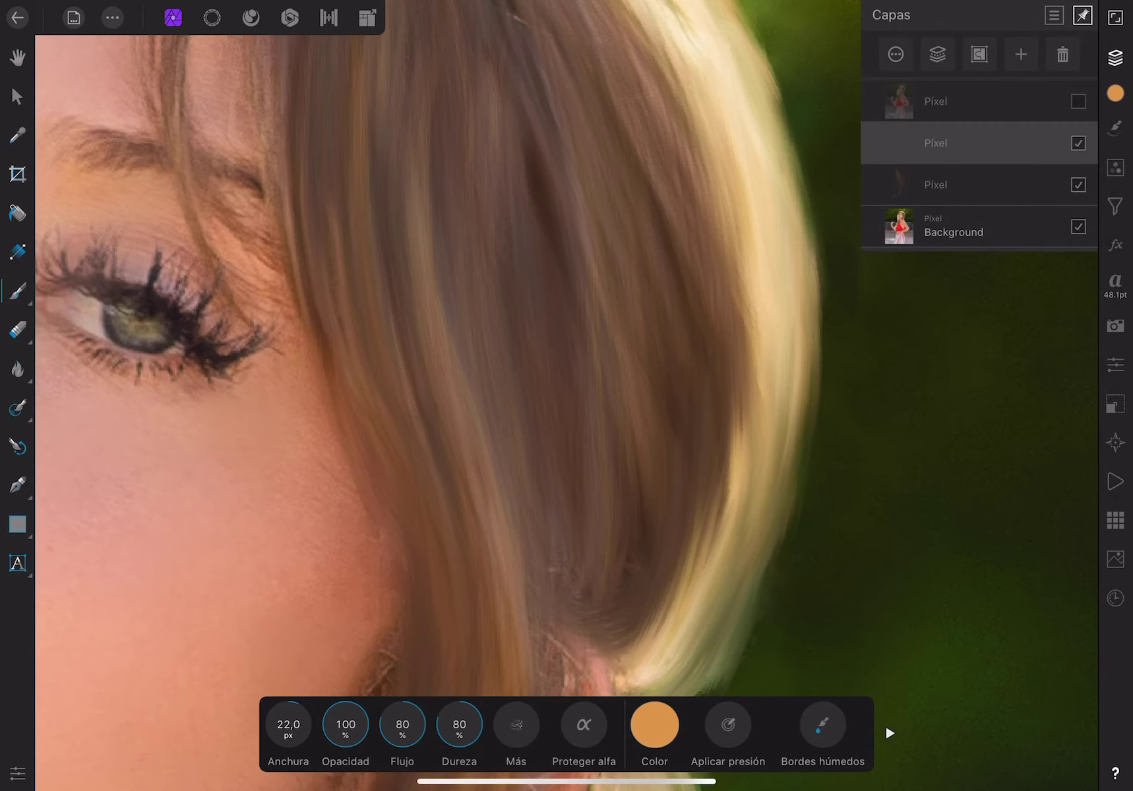
click(17, 290)
click(98, 237)
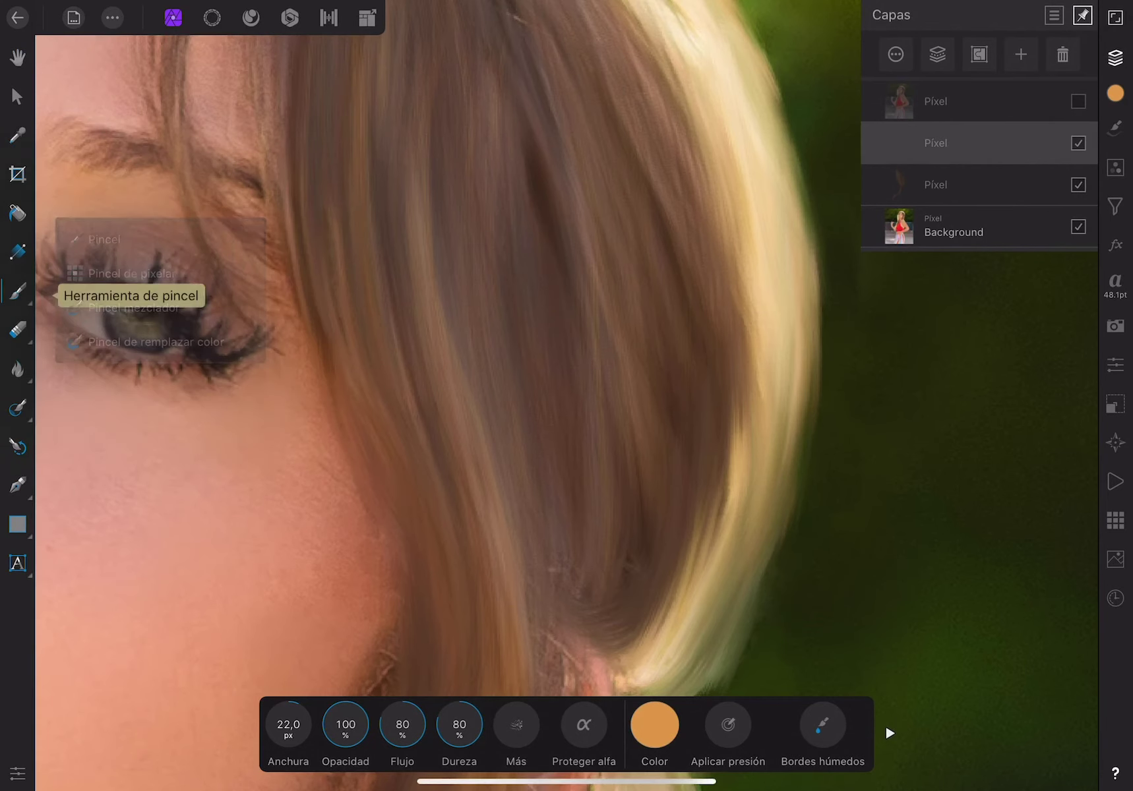
Choose the 1 px Basics Round Brush with pressure-controlled stroke width
click(1115, 127)
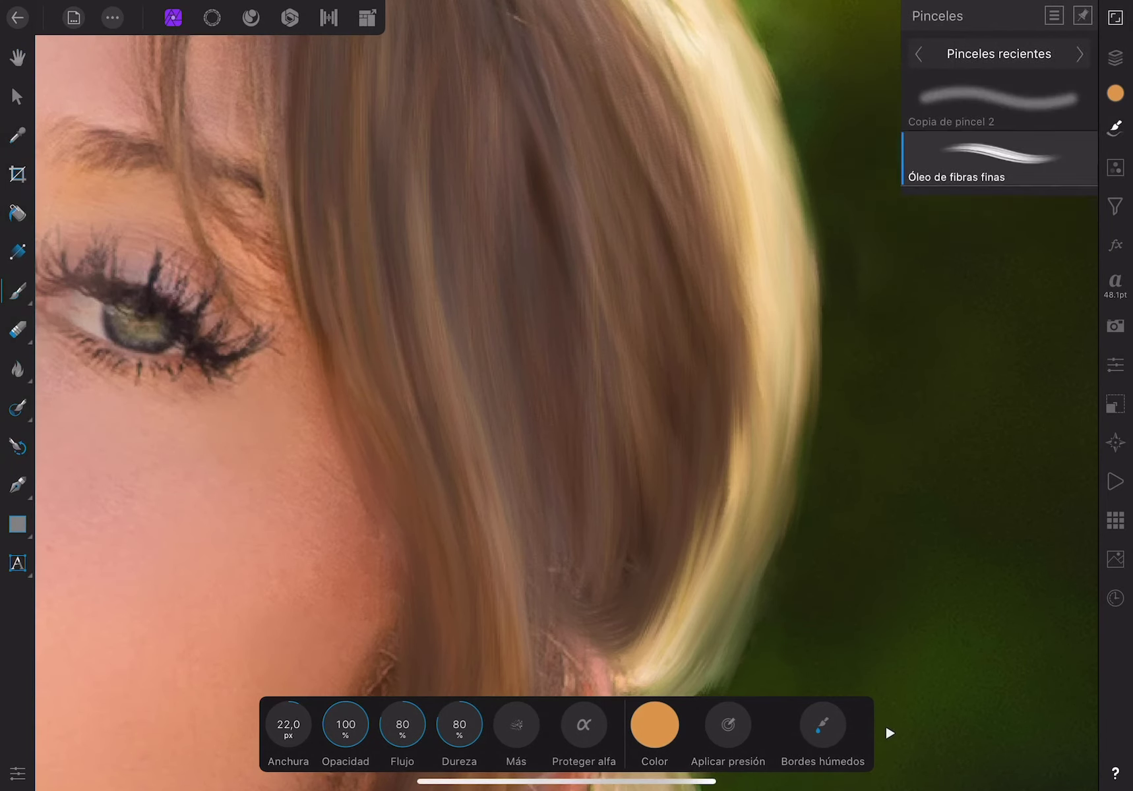
click(1080, 53)
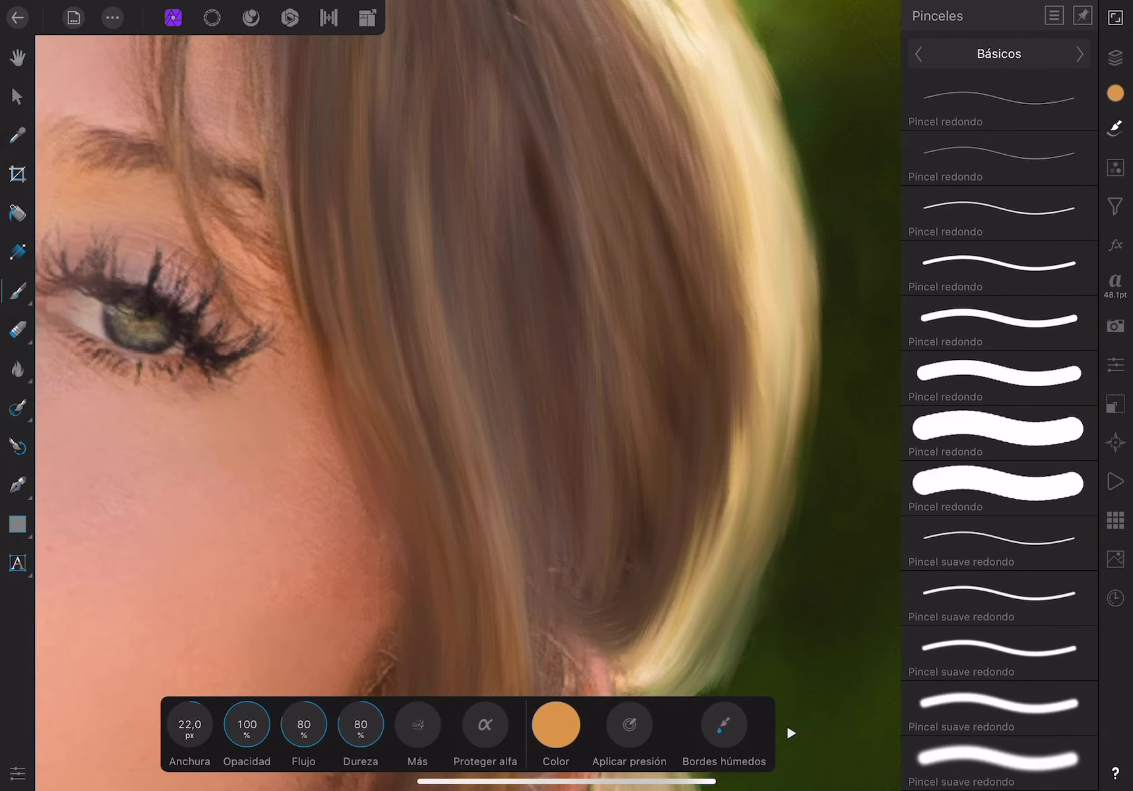
click(999, 102)
click(729, 725)
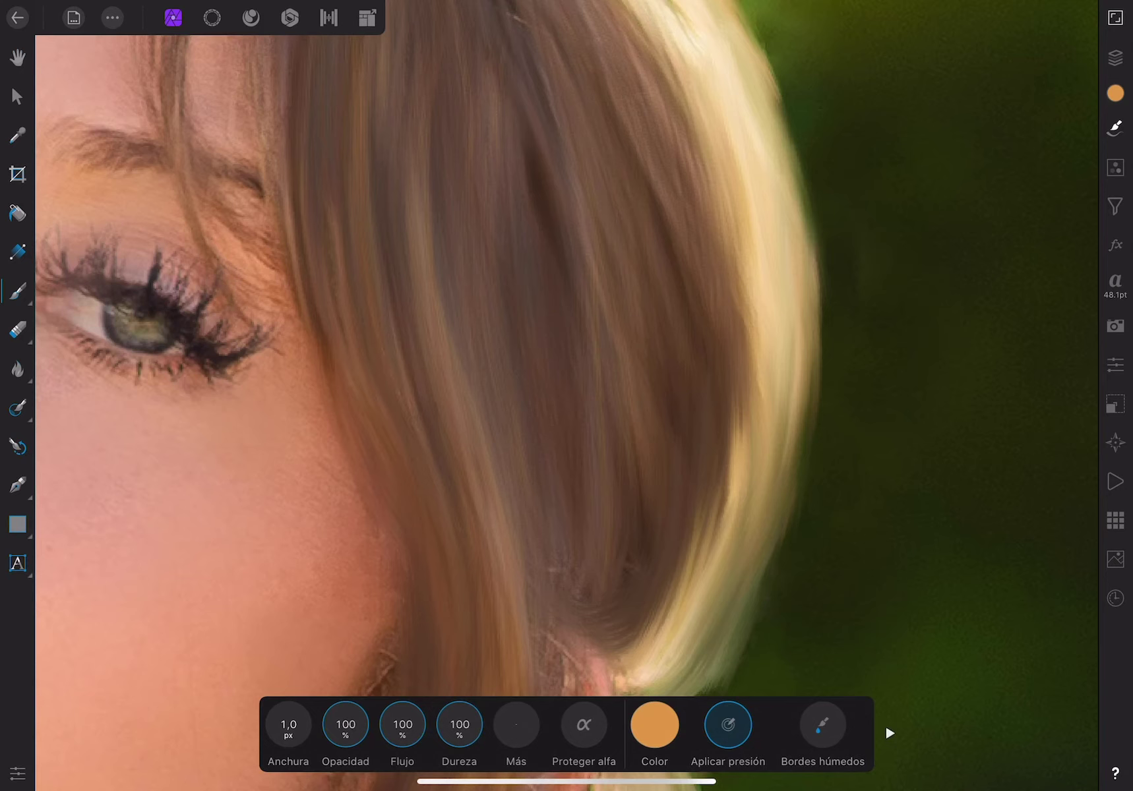
Undo the stray stroke and set the brush to 78% opacity and 75% flow
key(ctrl+z)
key(7)
key(8)
drag(402, 724, 383, 724)
Move around the hair while painting fine orange strands
scroll(565, 396, up, 3)
scroll(565, 396, right, 3)
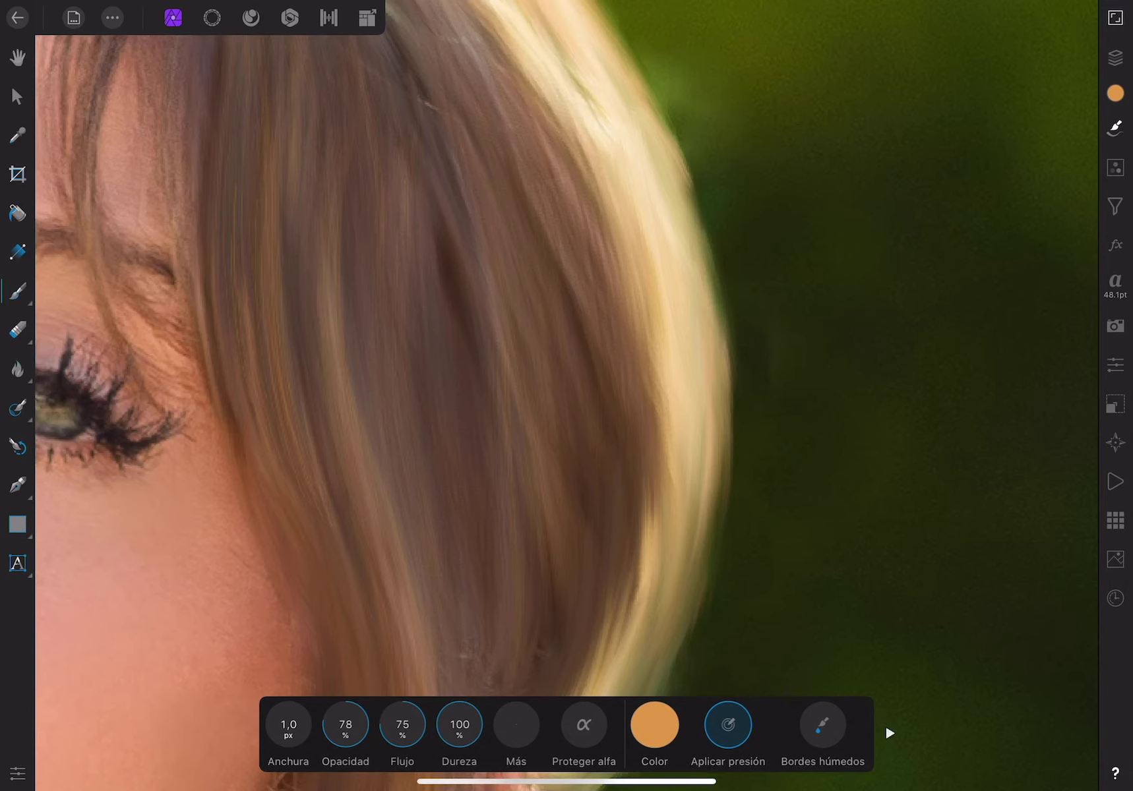
scroll(566, 396, down, 5)
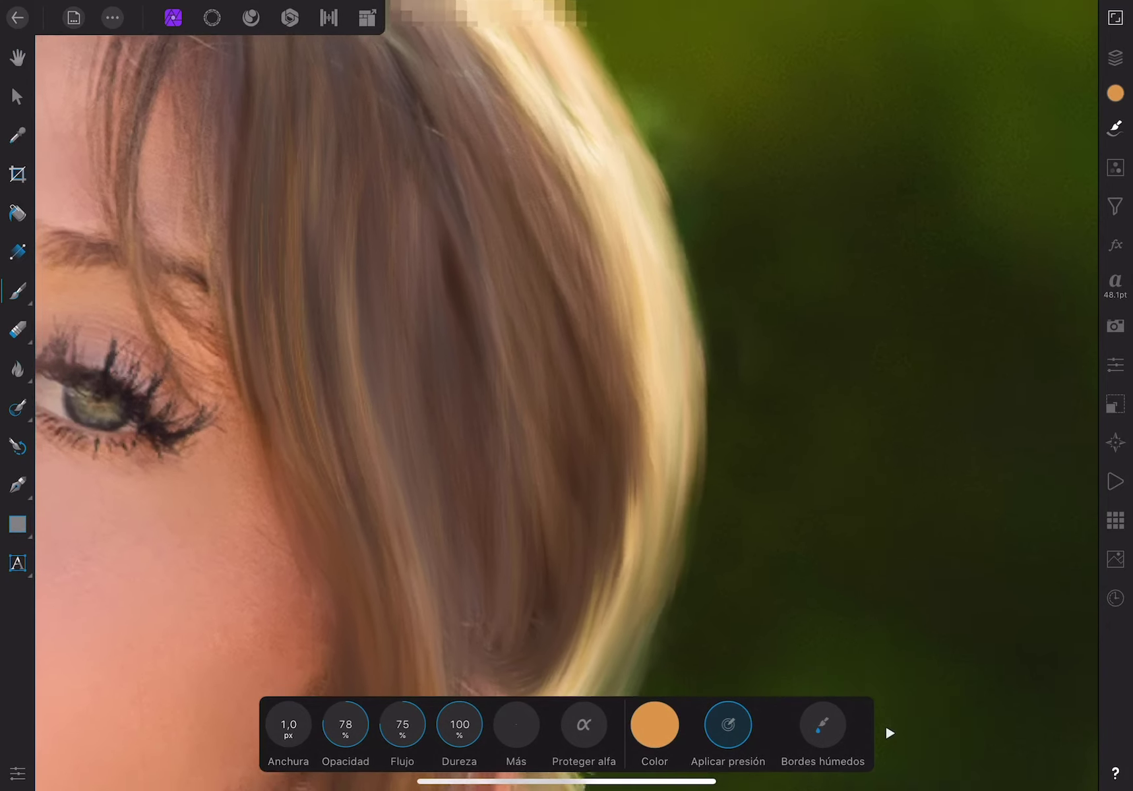
scroll(566, 396, up, 3)
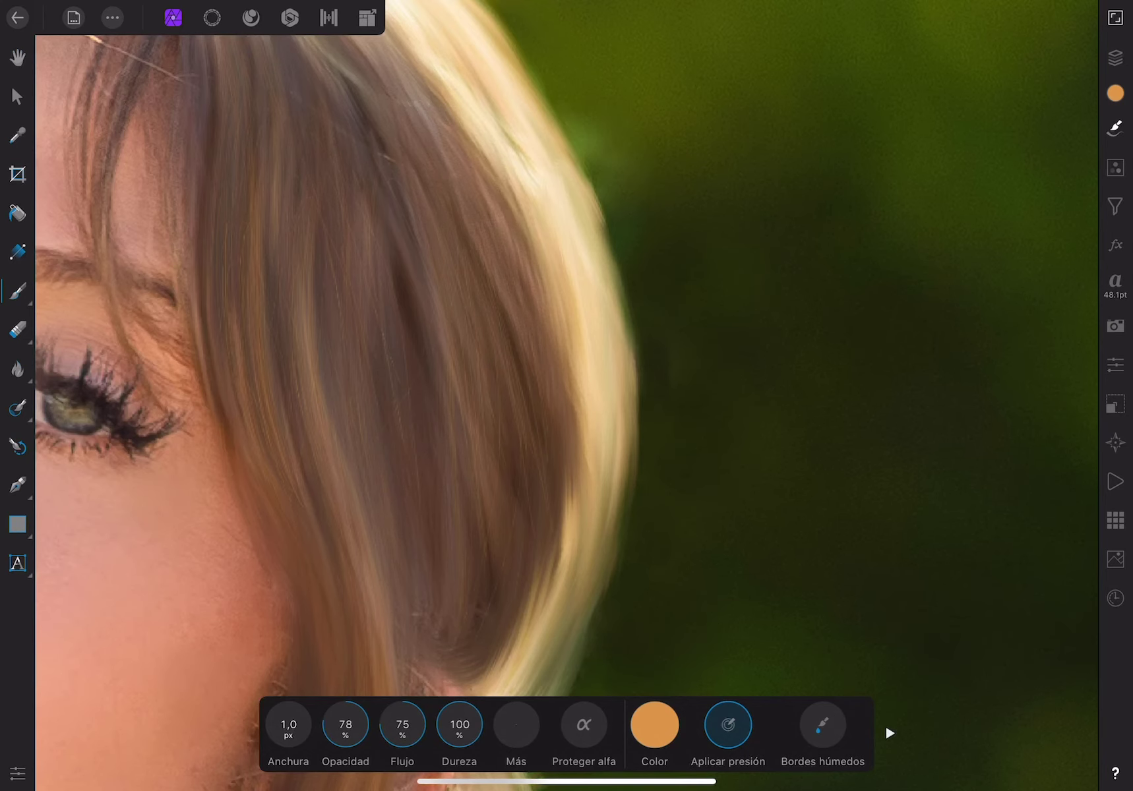
scroll(565, 395, down, 3)
scroll(566, 395, down, 2)
scroll(565, 396, down, 1)
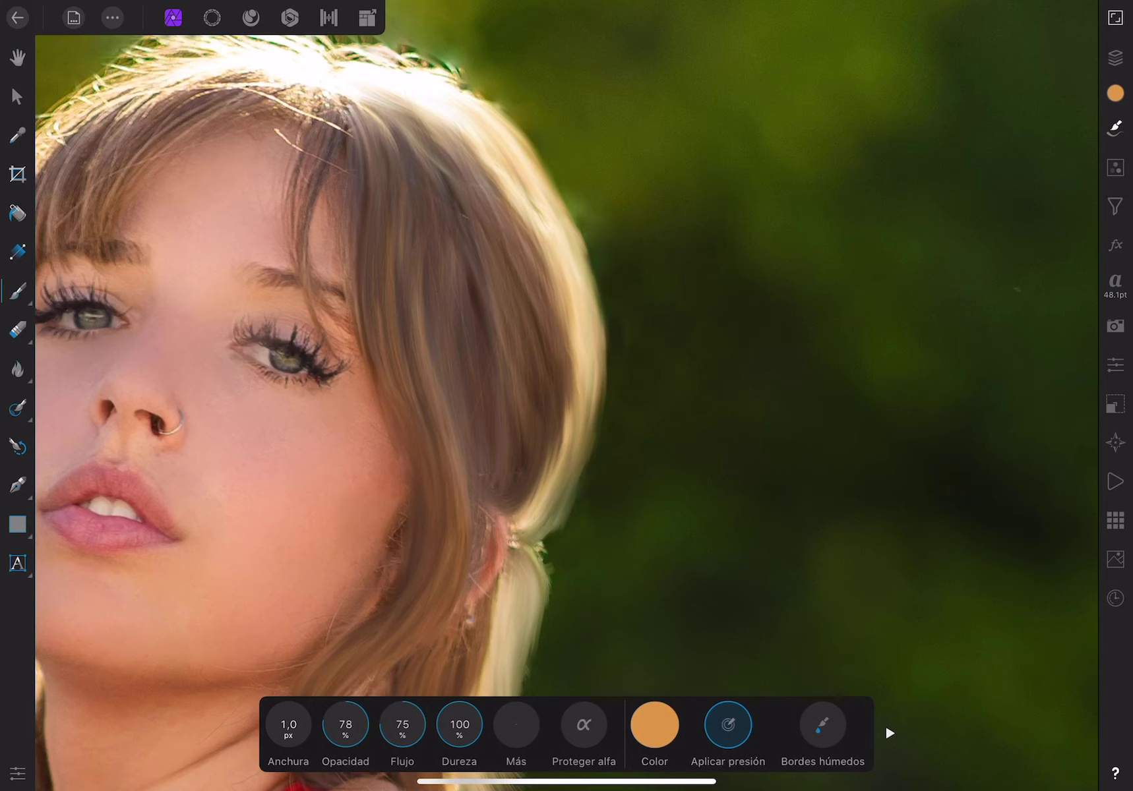
Toggle the painted hair layers to compare, leaving the top flyaway-strand layer hidden
click(1115, 57)
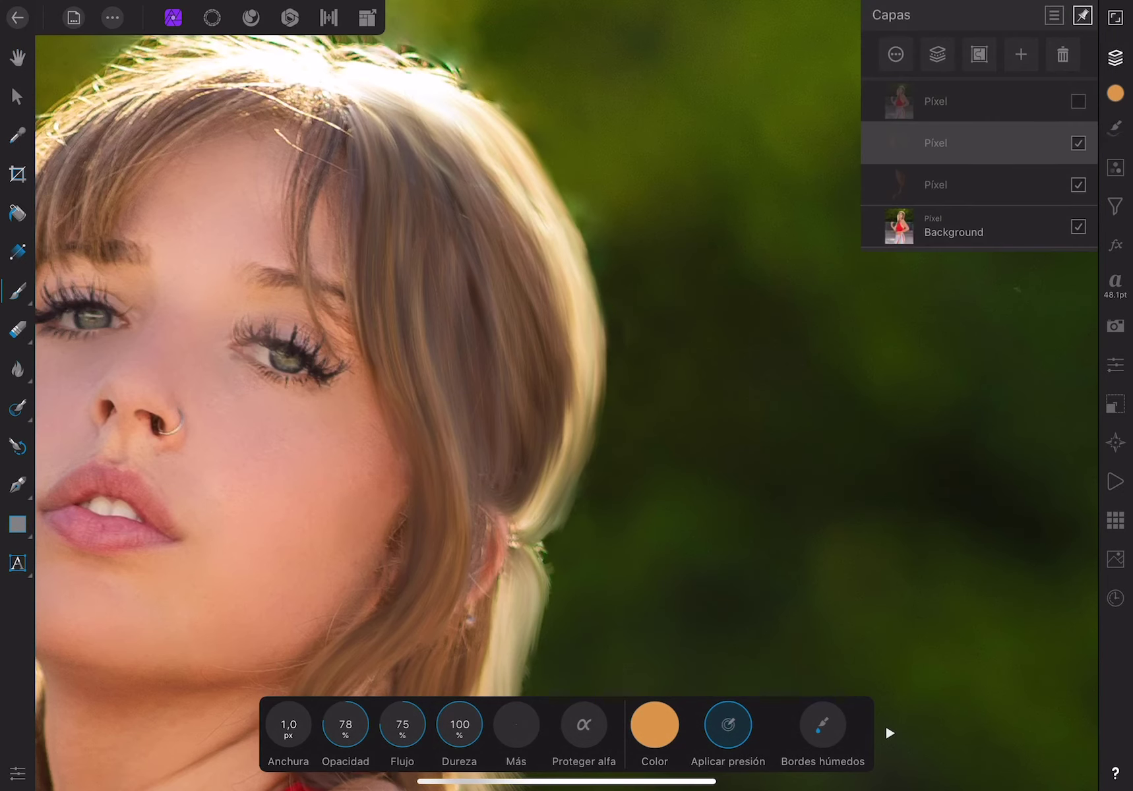
click(1078, 142)
click(1079, 142)
click(1079, 143)
click(976, 184)
click(1078, 142)
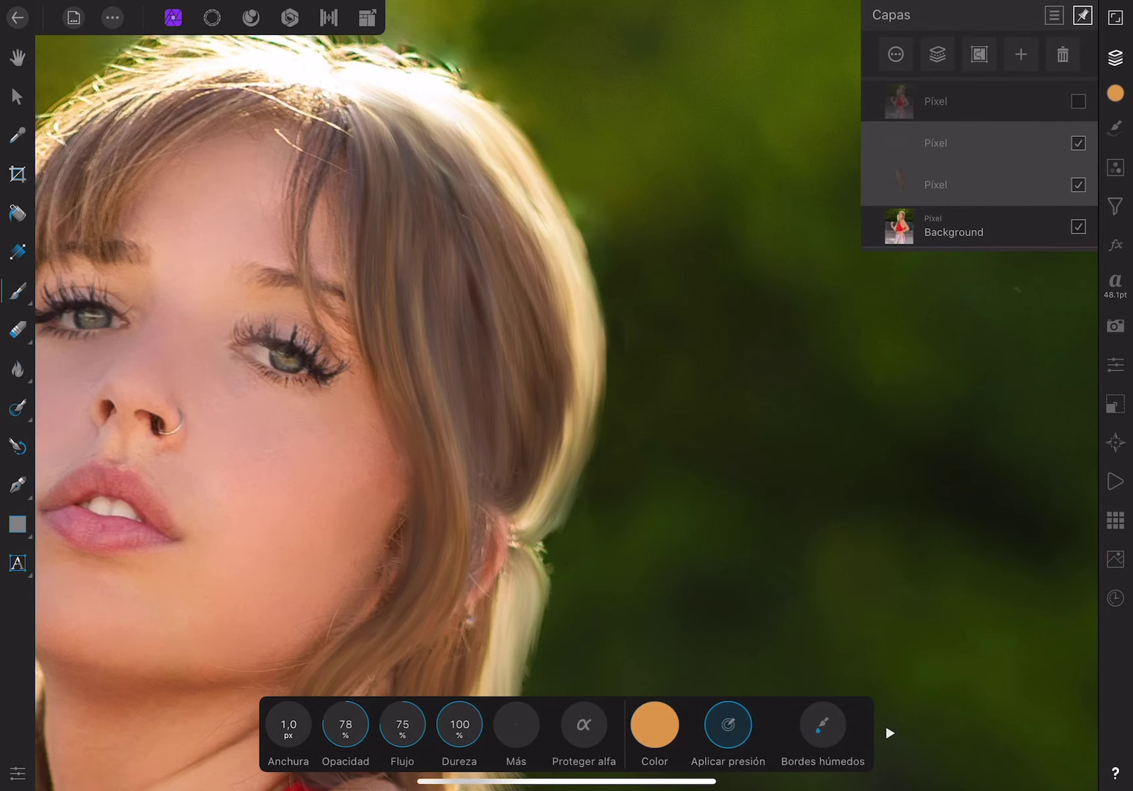
click(1079, 142)
click(1078, 142)
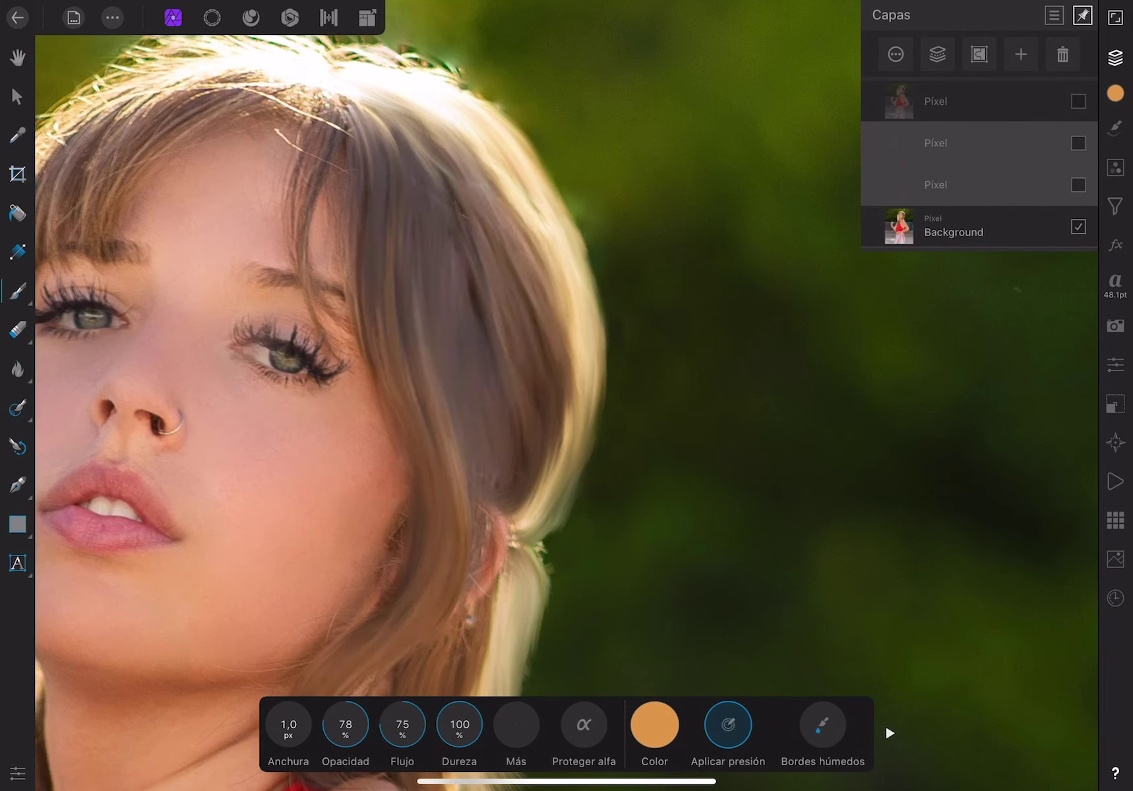
click(1079, 142)
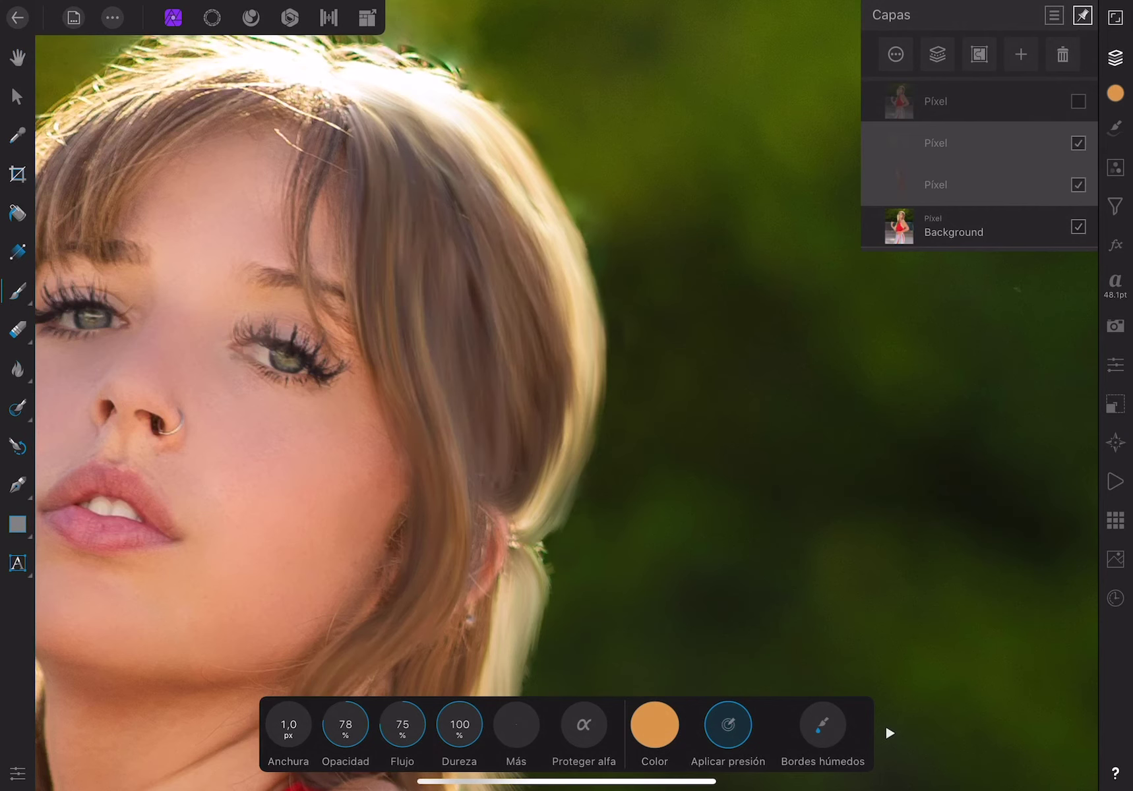
click(1079, 101)
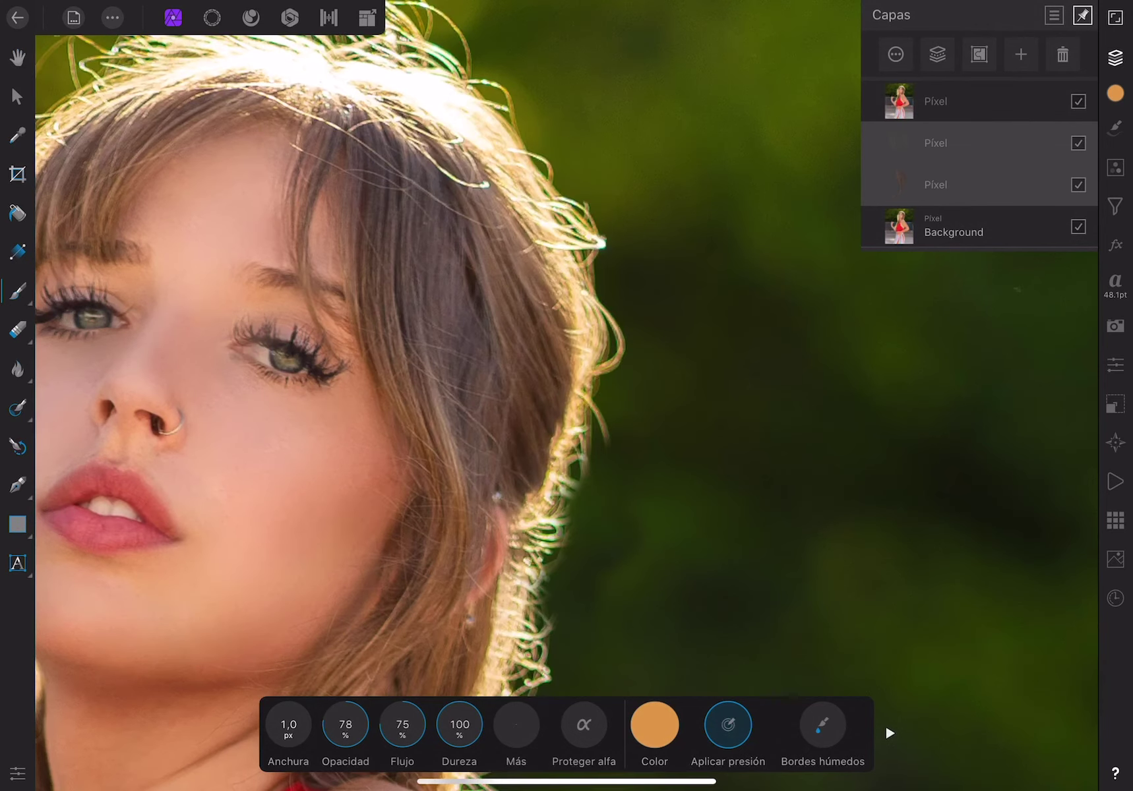
click(1078, 101)
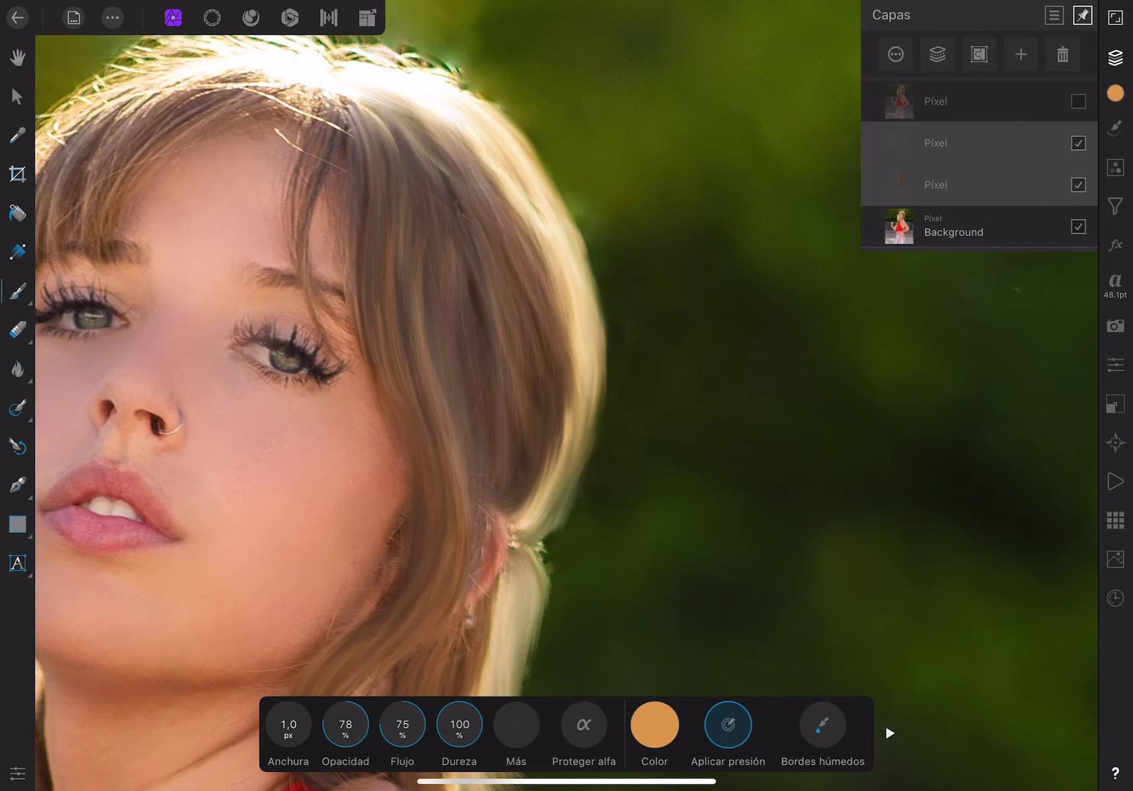
Select only the second Píxel layer to receive the orange strand paint
scroll(515, 263, up, 3)
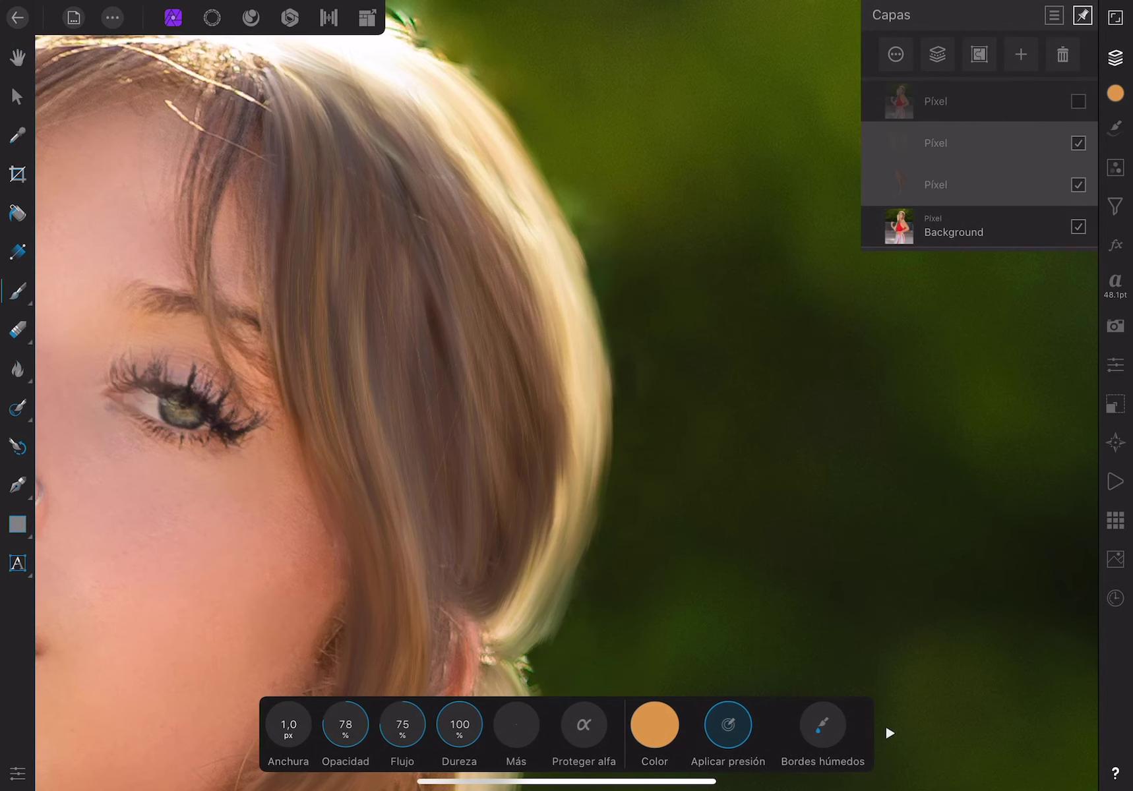
click(936, 142)
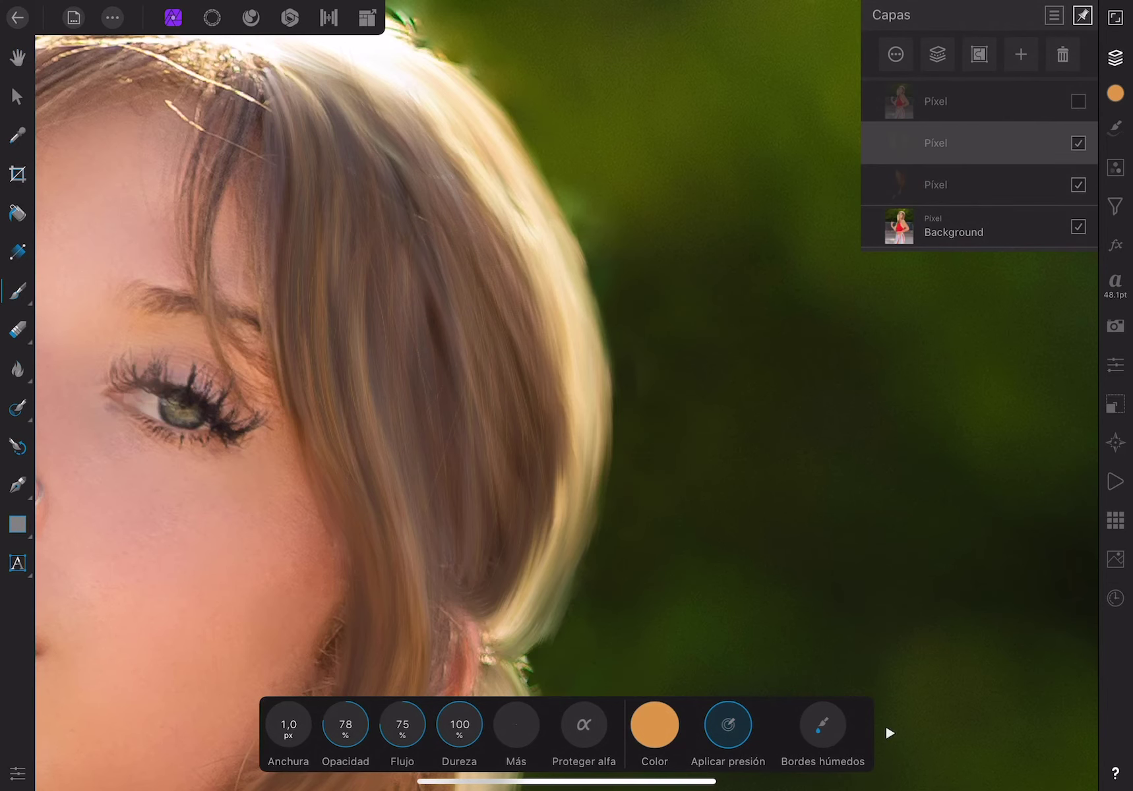
click(654, 725)
Shift the brush colour on the colour wheel from light orange to deeper reddish-orange
scroll(566, 396, up, 3)
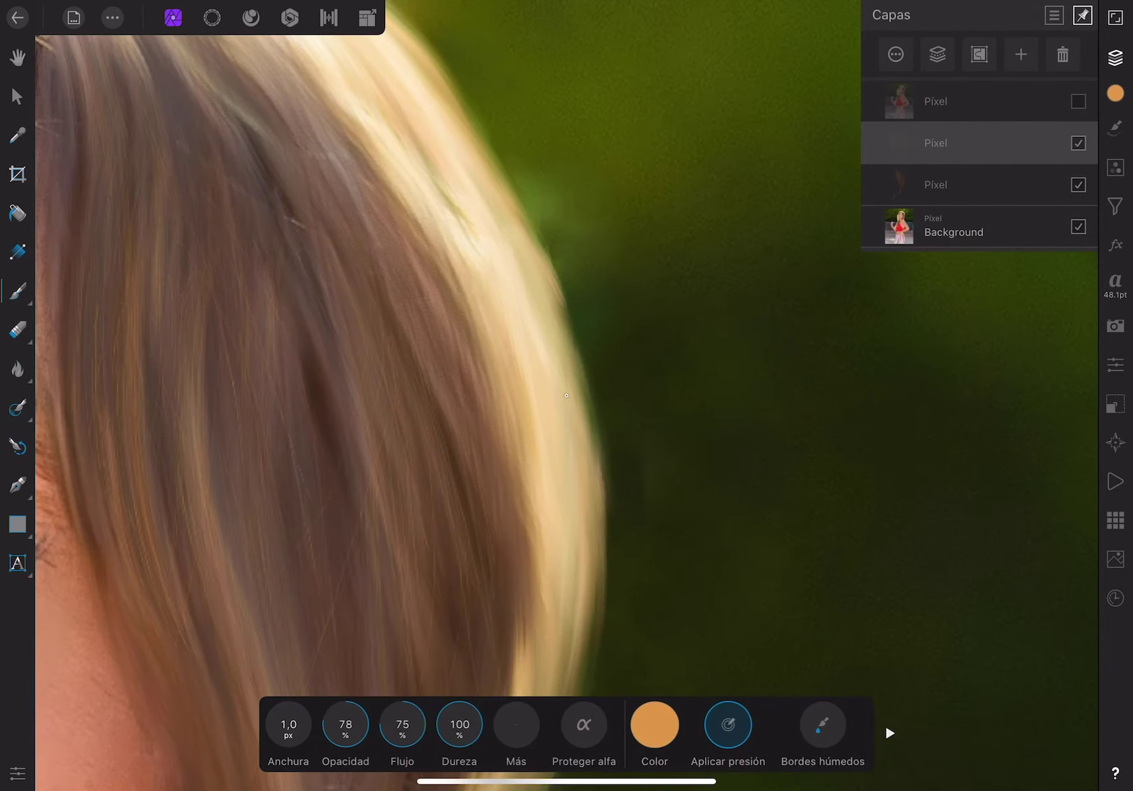
scroll(462, 363, down, 5)
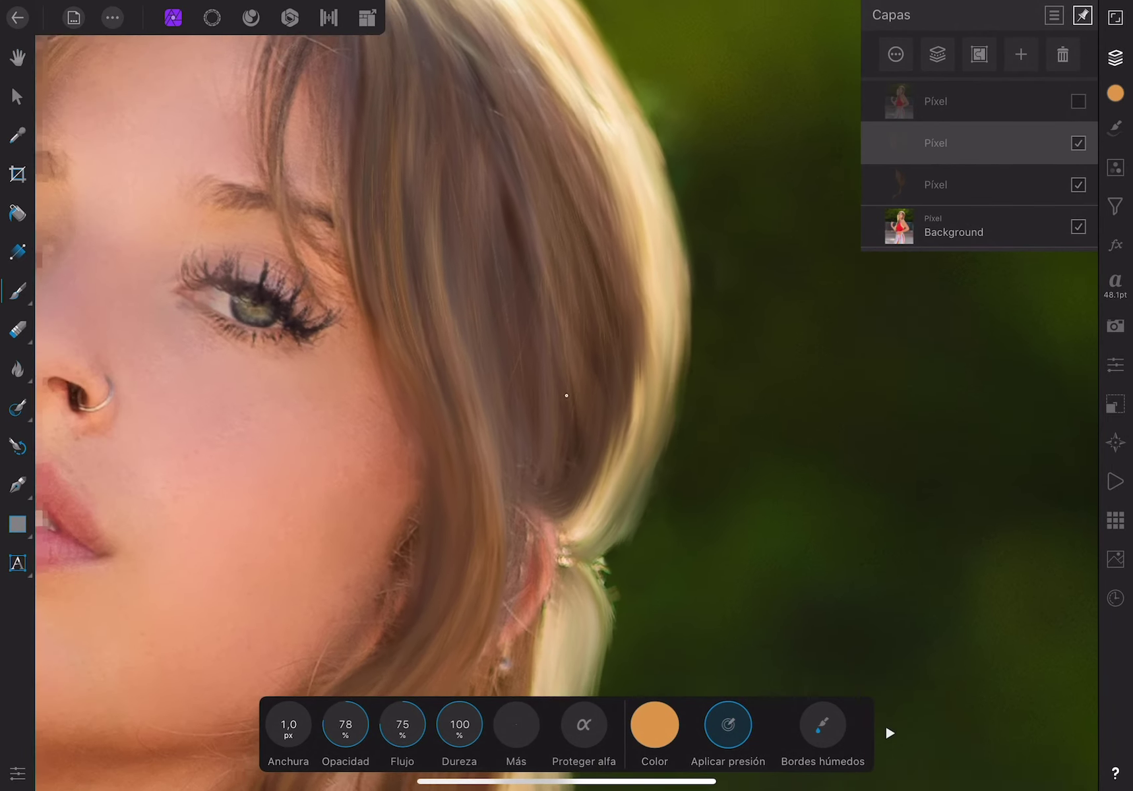
scroll(462, 362, up, 2)
scroll(566, 396, up, 3)
scroll(566, 396, up, 2)
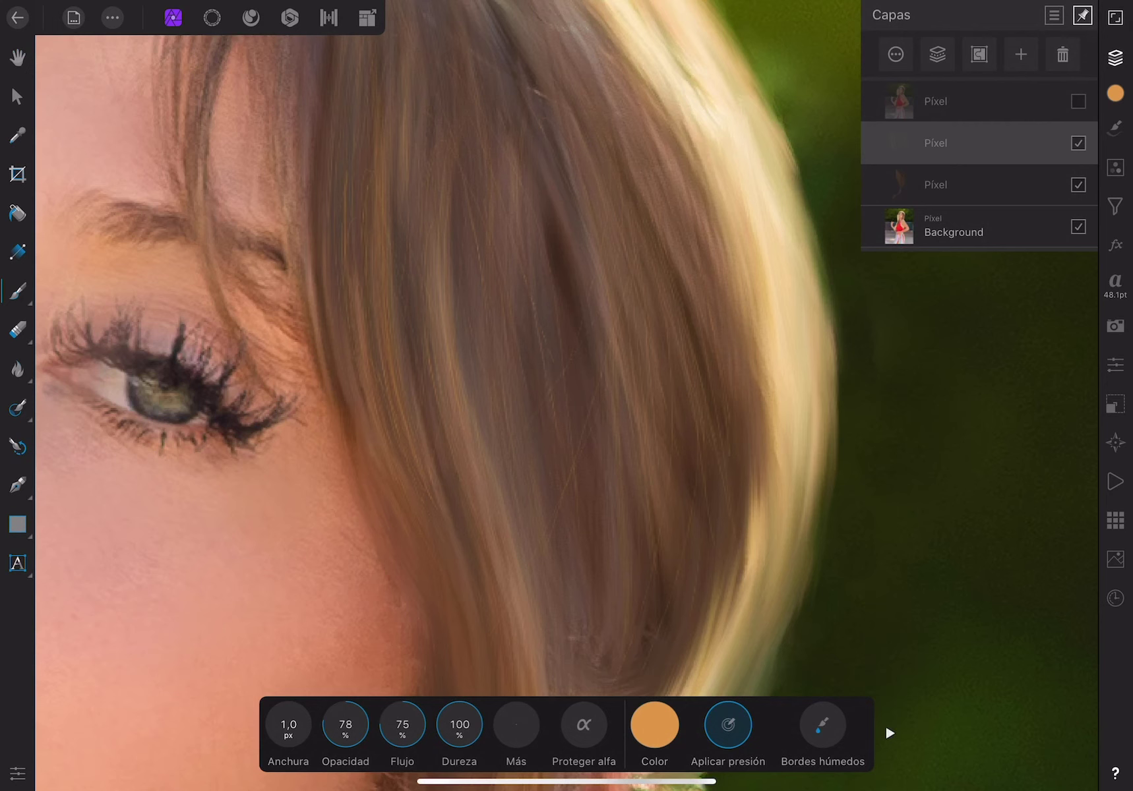
click(654, 724)
drag(744, 598, 752, 584)
click(691, 538)
click(654, 725)
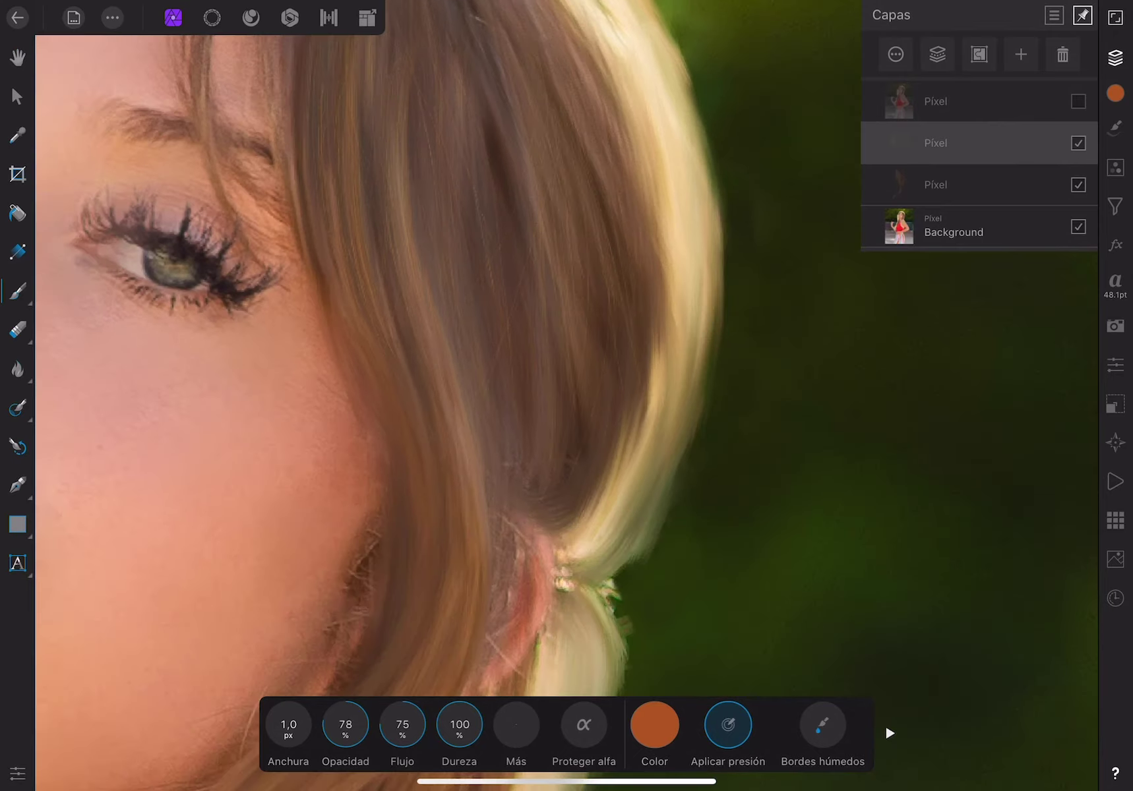
scroll(566, 395, up, 5)
scroll(567, 395, up, 5)
Sample the light cream tone from the hair and widen the brush to 3.4 px
scroll(566, 396, up, 2)
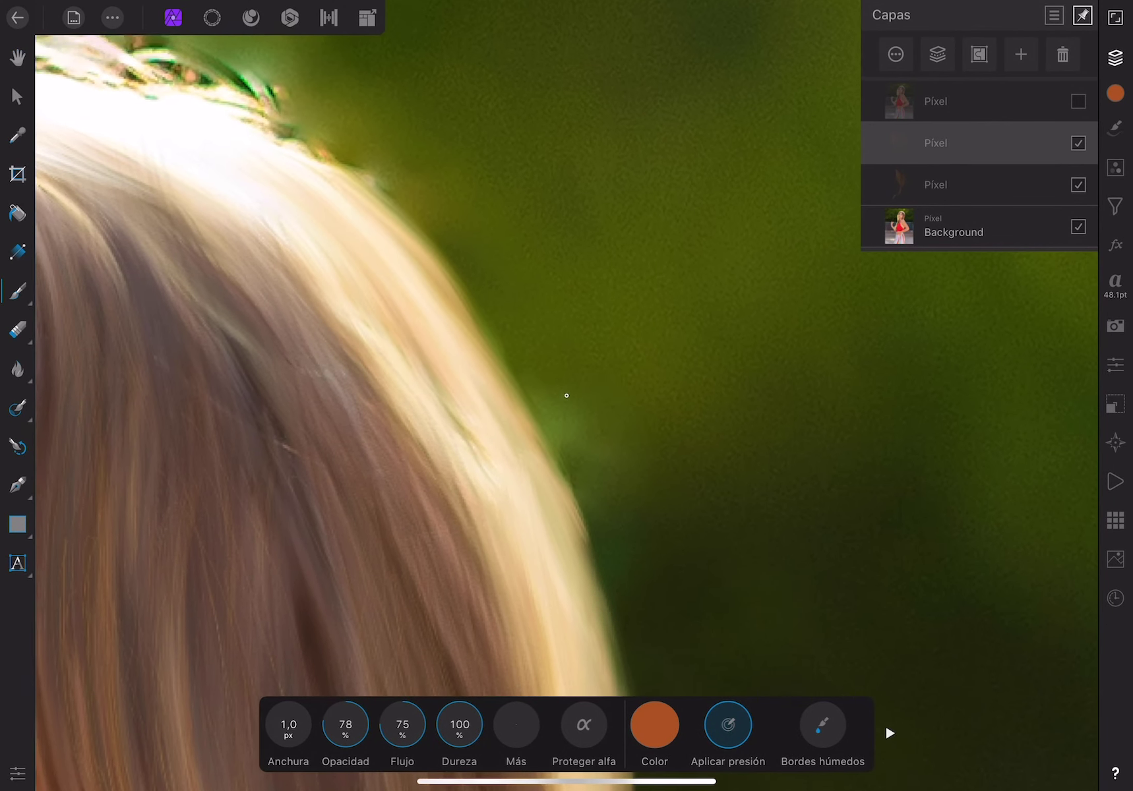
scroll(566, 396, up, 3)
click(654, 725)
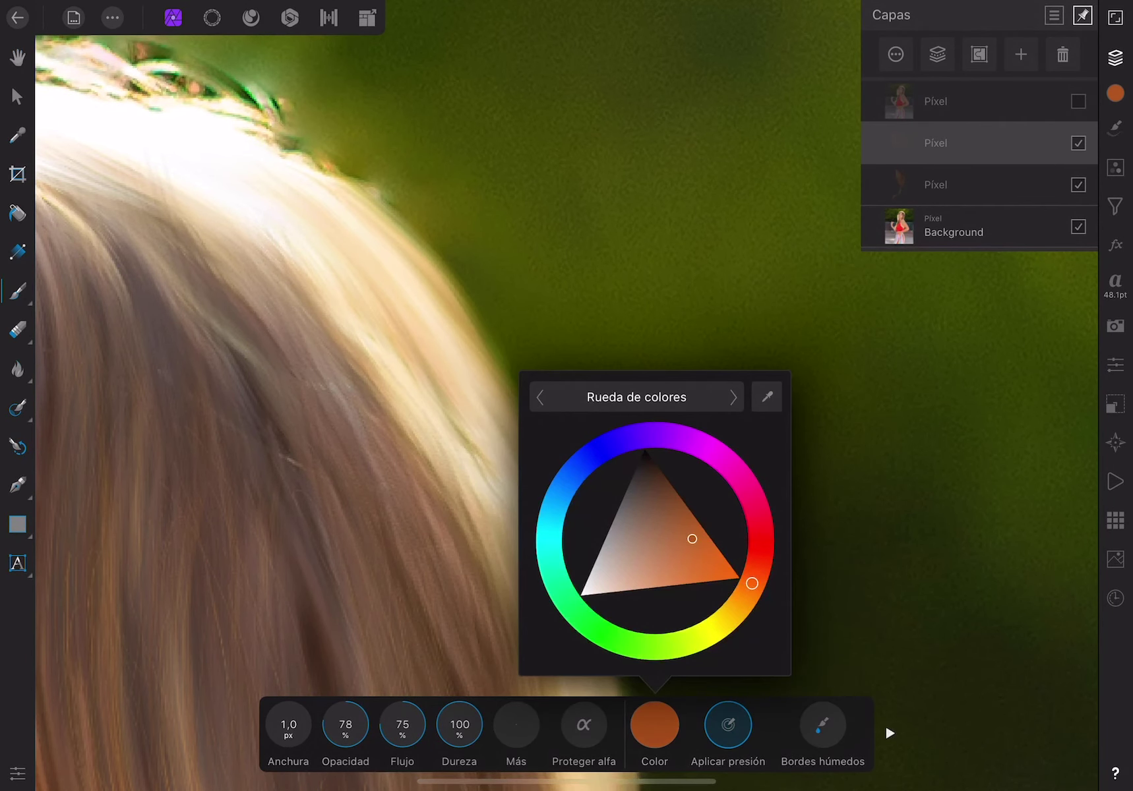
drag(767, 396, 363, 220)
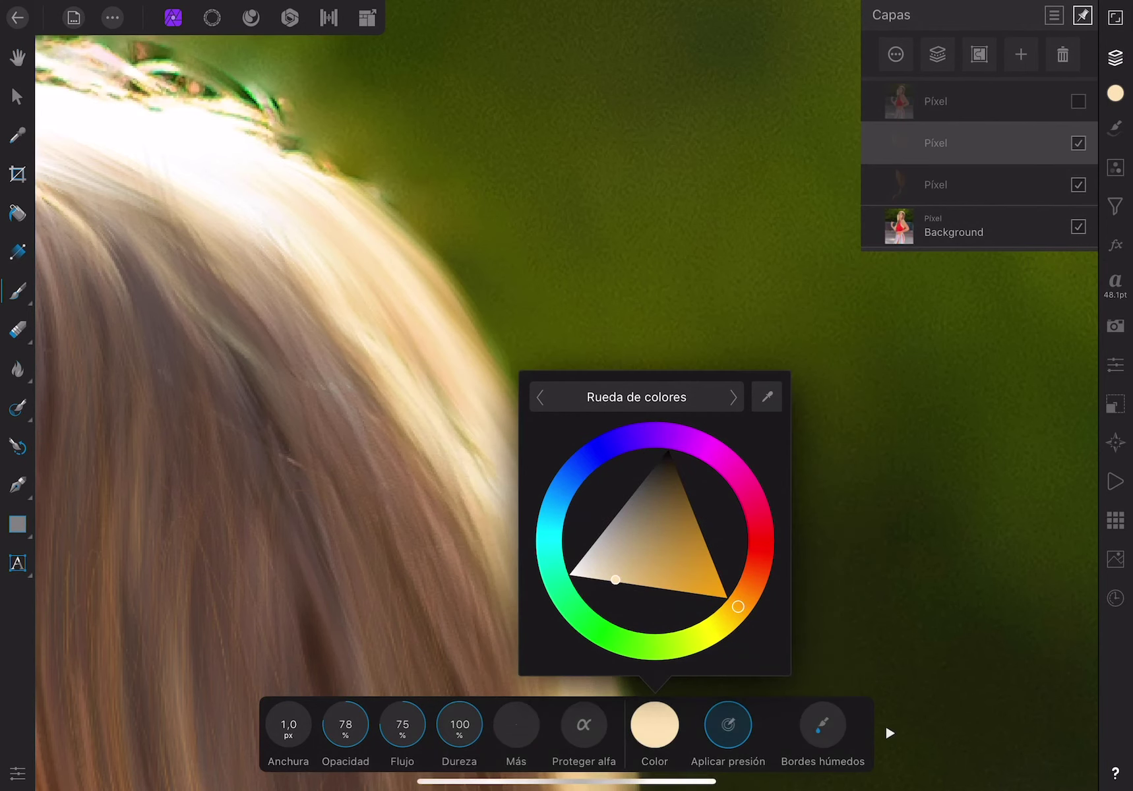
click(654, 725)
drag(289, 725, 310, 725)
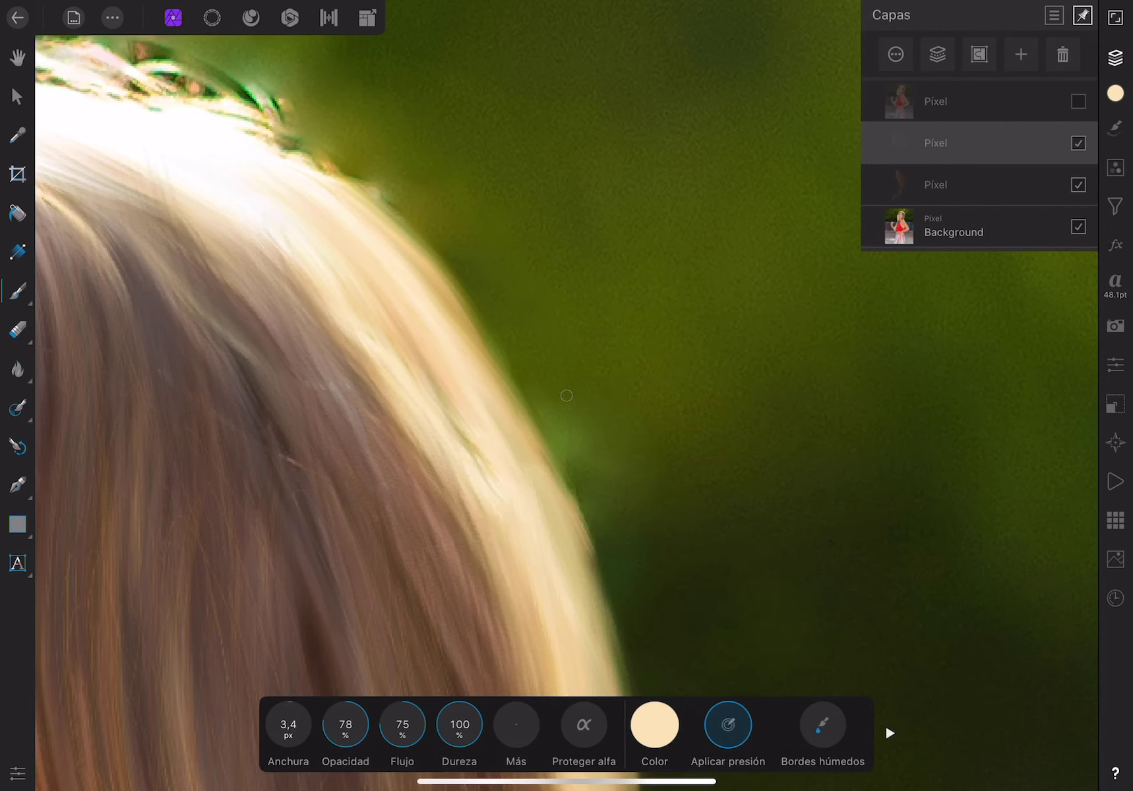
Paint thin cream strands down the hair's outer edge, discarding a trial stroke
drag(408, 228, 470, 327)
key(ctrl+z)
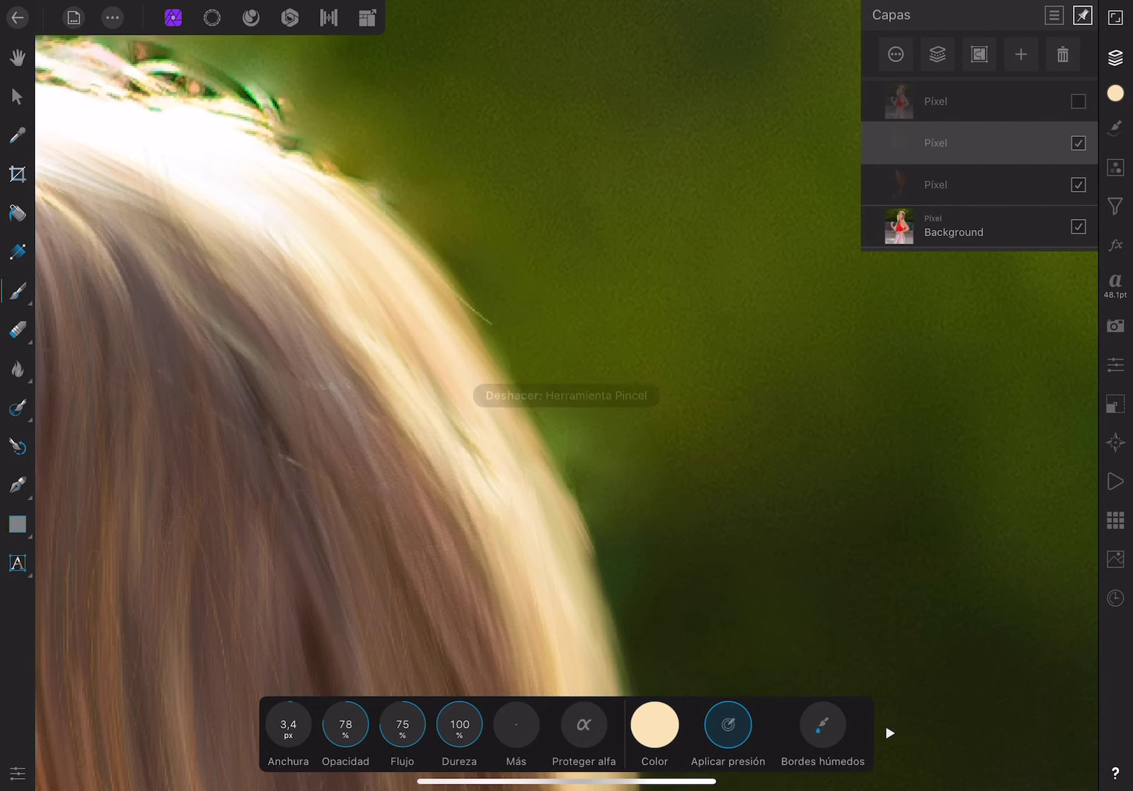
drag(441, 277, 538, 442)
drag(462, 301, 592, 559)
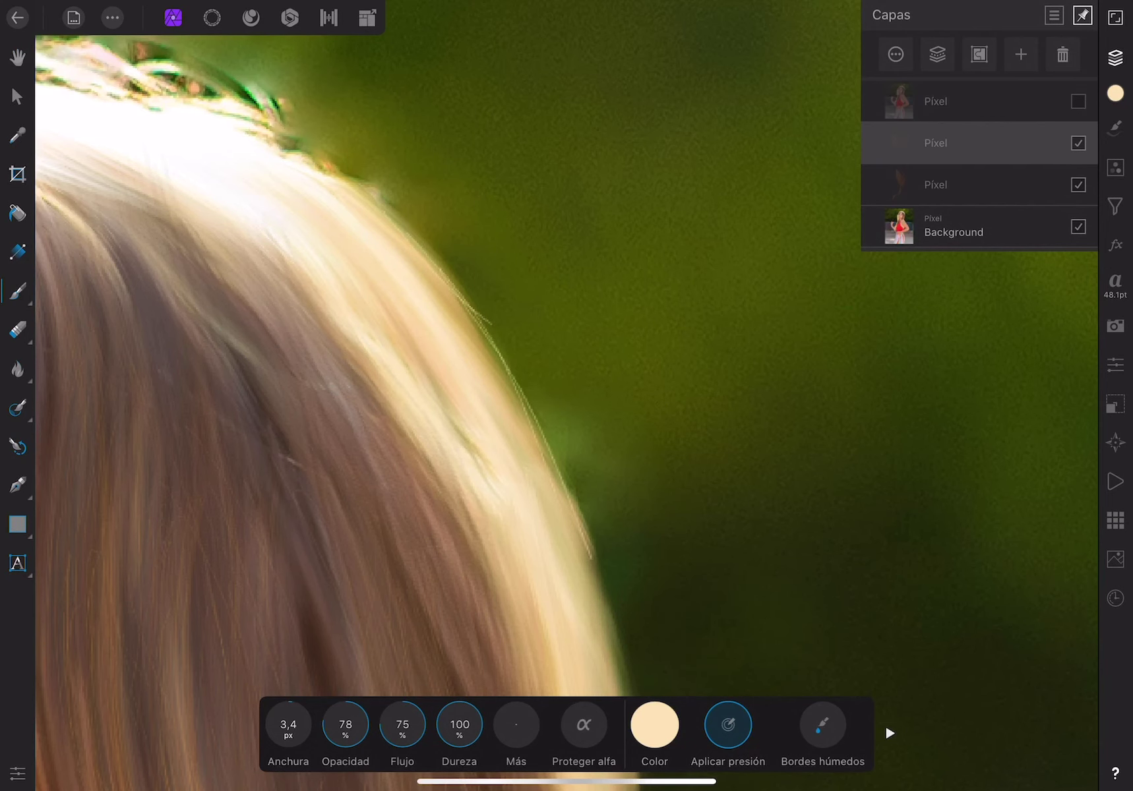
scroll(566, 396, down, 3)
scroll(565, 396, down, 2)
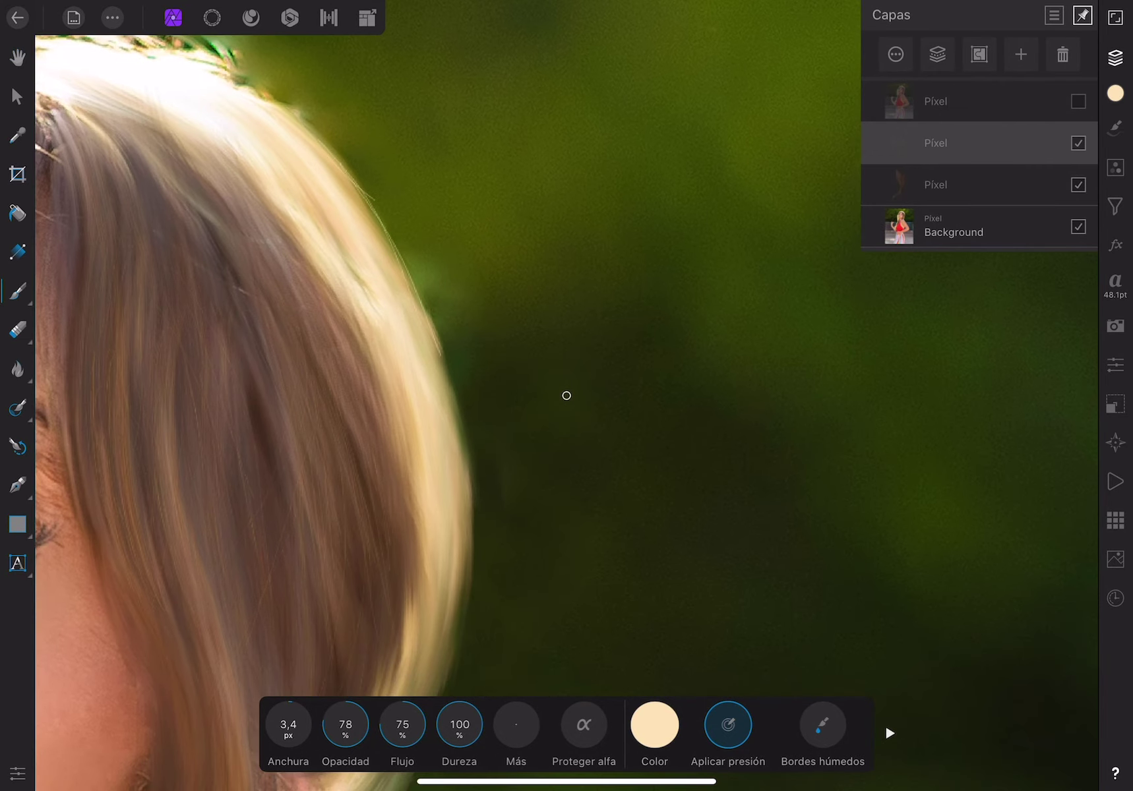
drag(443, 370, 476, 512)
drag(450, 395, 469, 564)
Add shorter cream strands near the lower hair edge, undoing the last one
scroll(566, 396, down, 2)
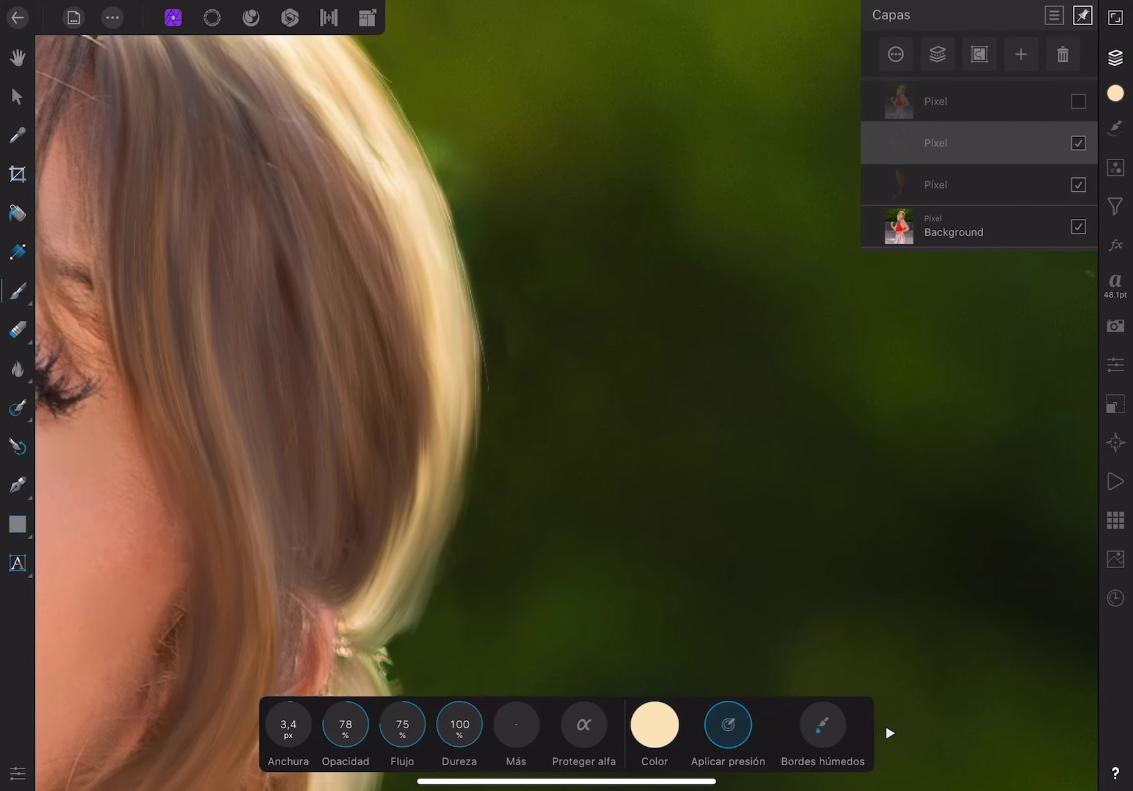
drag(477, 373, 472, 415)
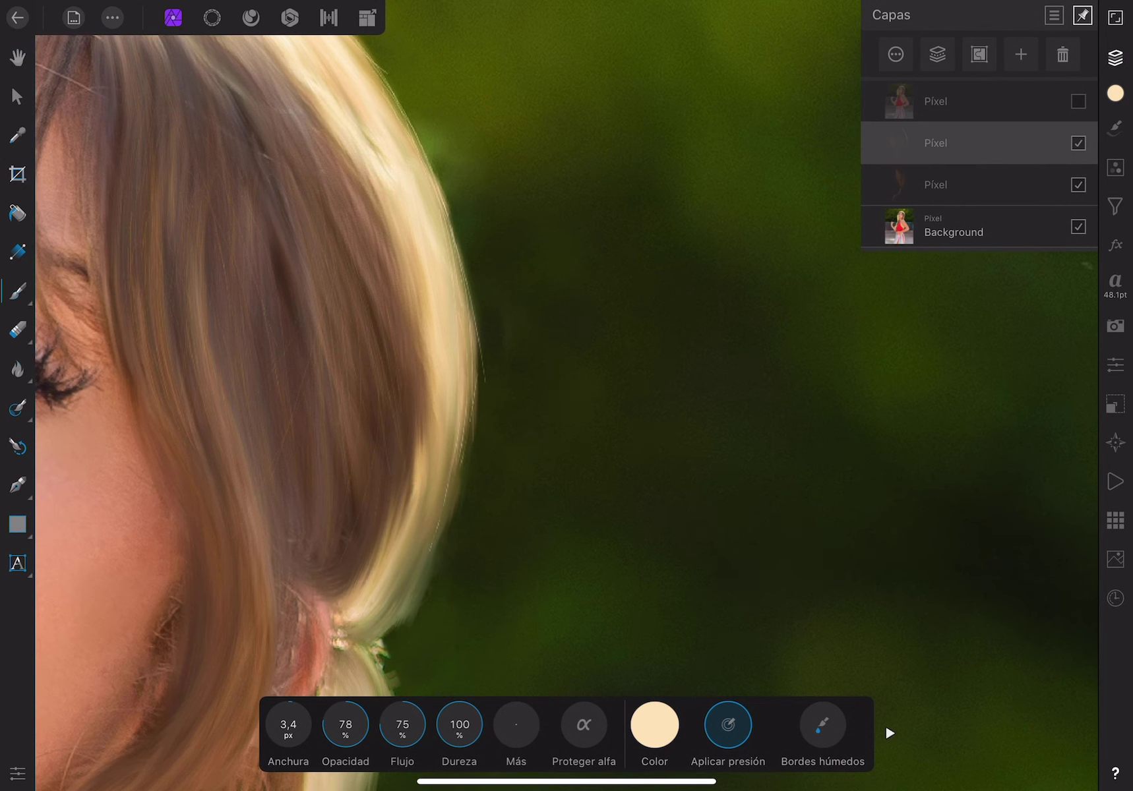
drag(442, 491, 414, 536)
drag(433, 417, 435, 461)
drag(425, 513, 418, 540)
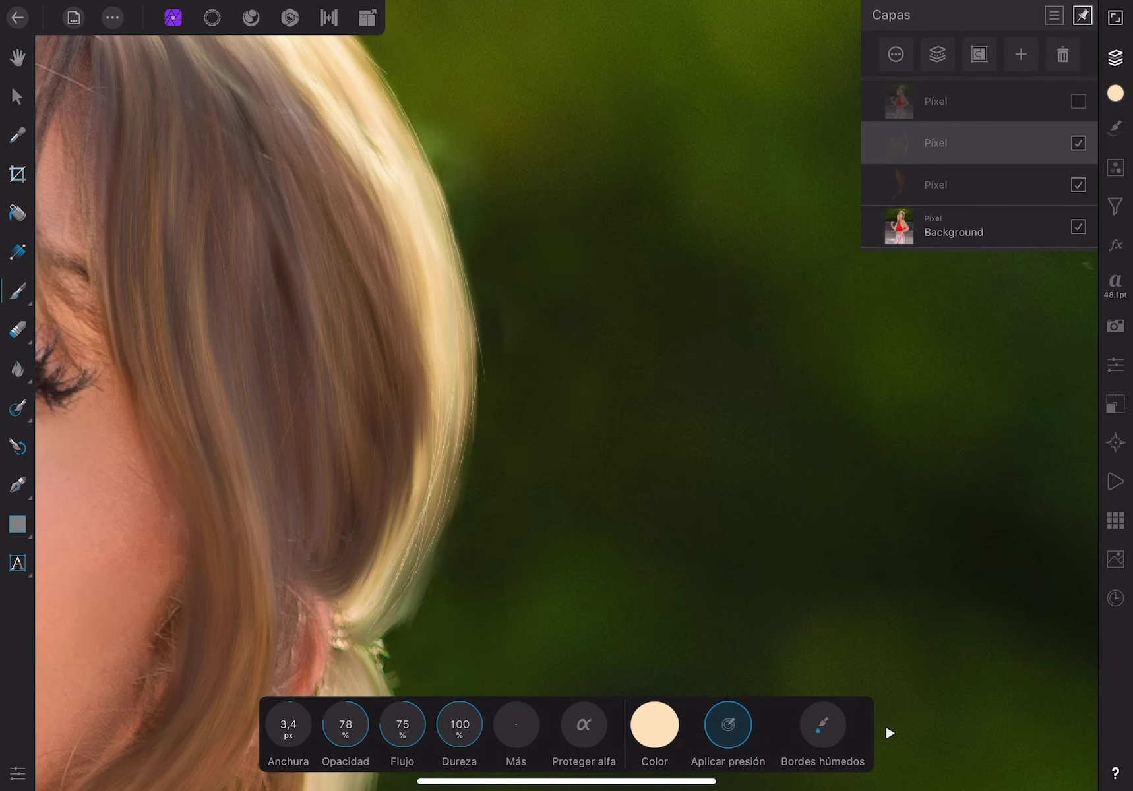
key(ctrl+z)
Resample the cream colour from the hair with the eyedropper
scroll(566, 394, down, 1)
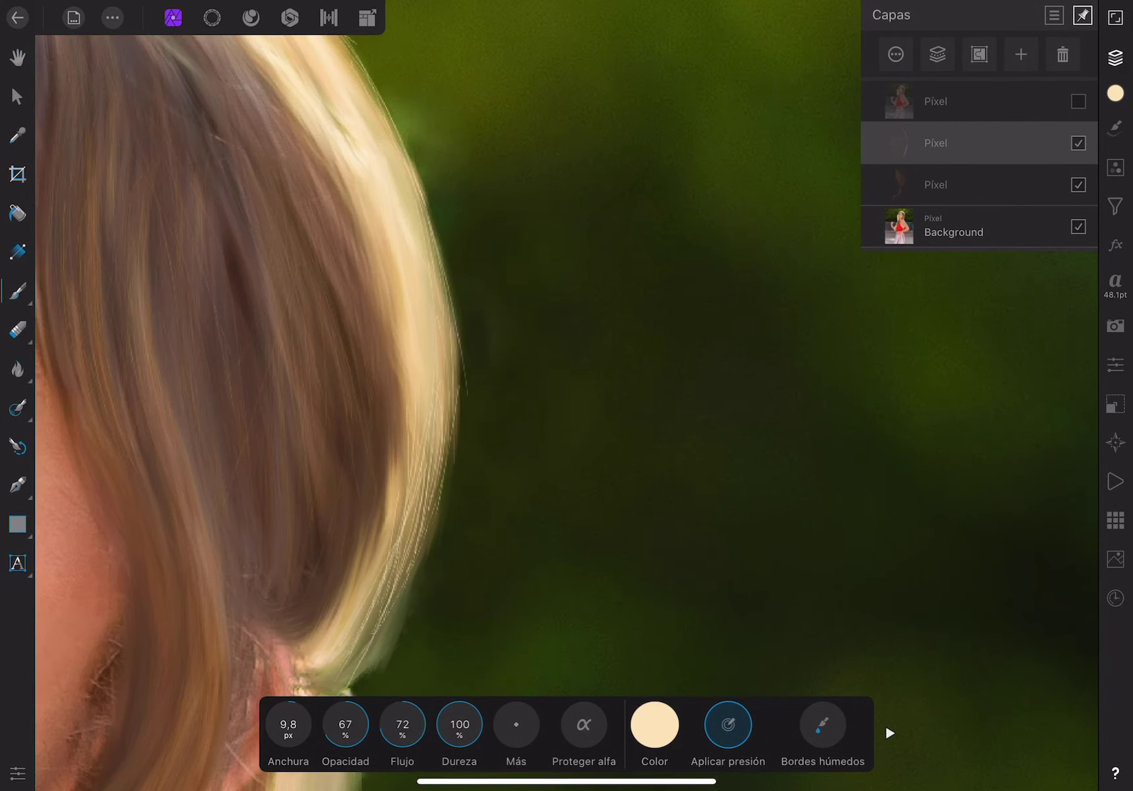
scroll(567, 394, up, 2)
click(654, 725)
drag(766, 397, 316, 139)
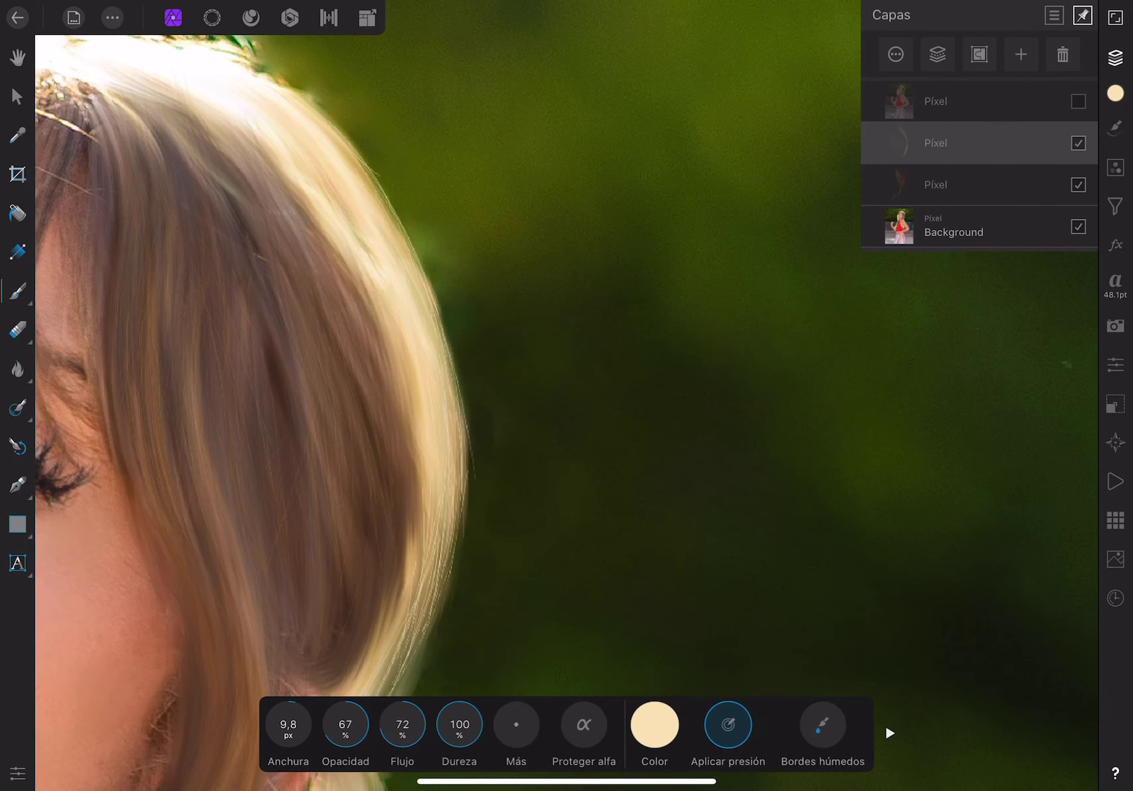
scroll(567, 395, down, 3)
Choose a basic round brush preset from the Brushes list
click(1115, 126)
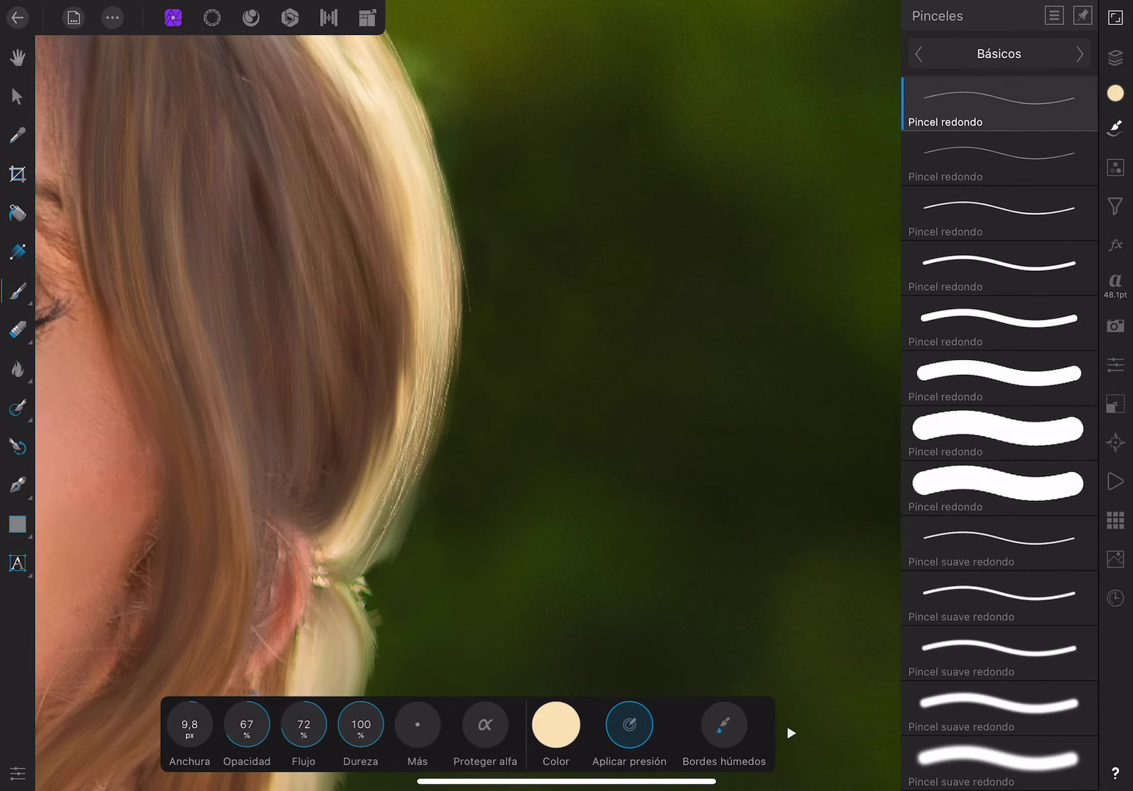
click(999, 488)
scroll(566, 396, up, 3)
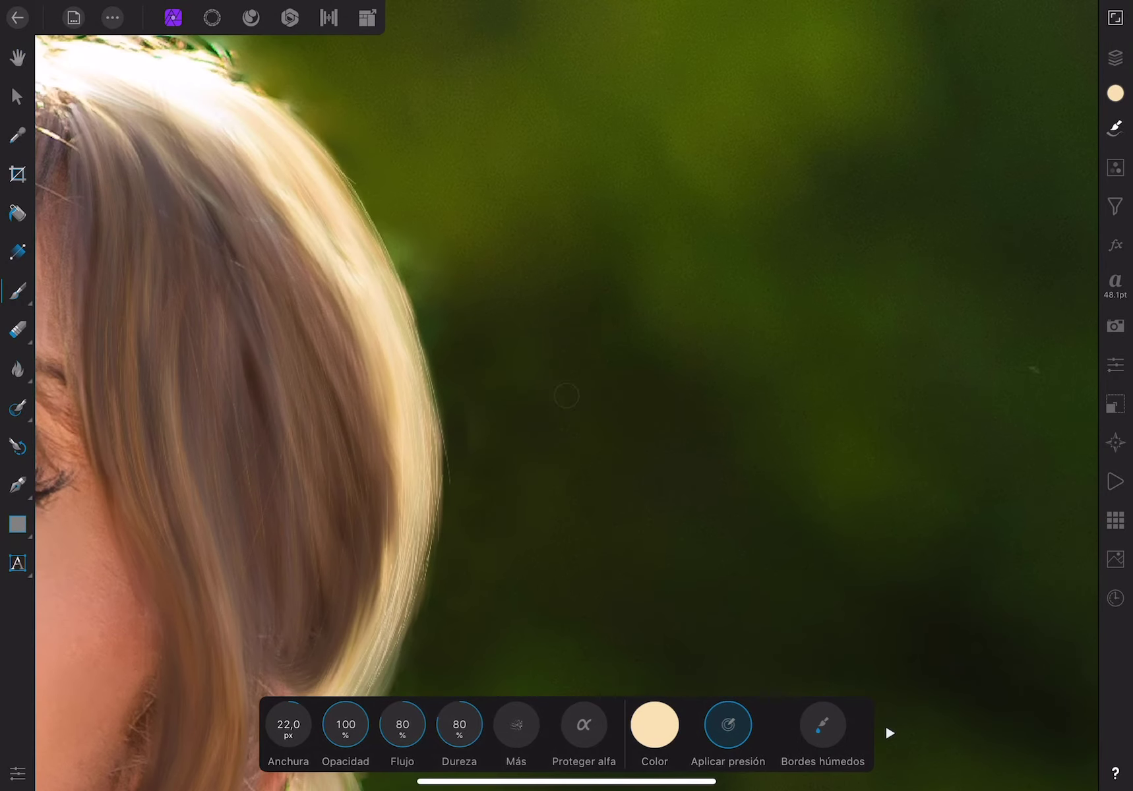
scroll(567, 396, down, 1)
click(1115, 127)
click(1000, 203)
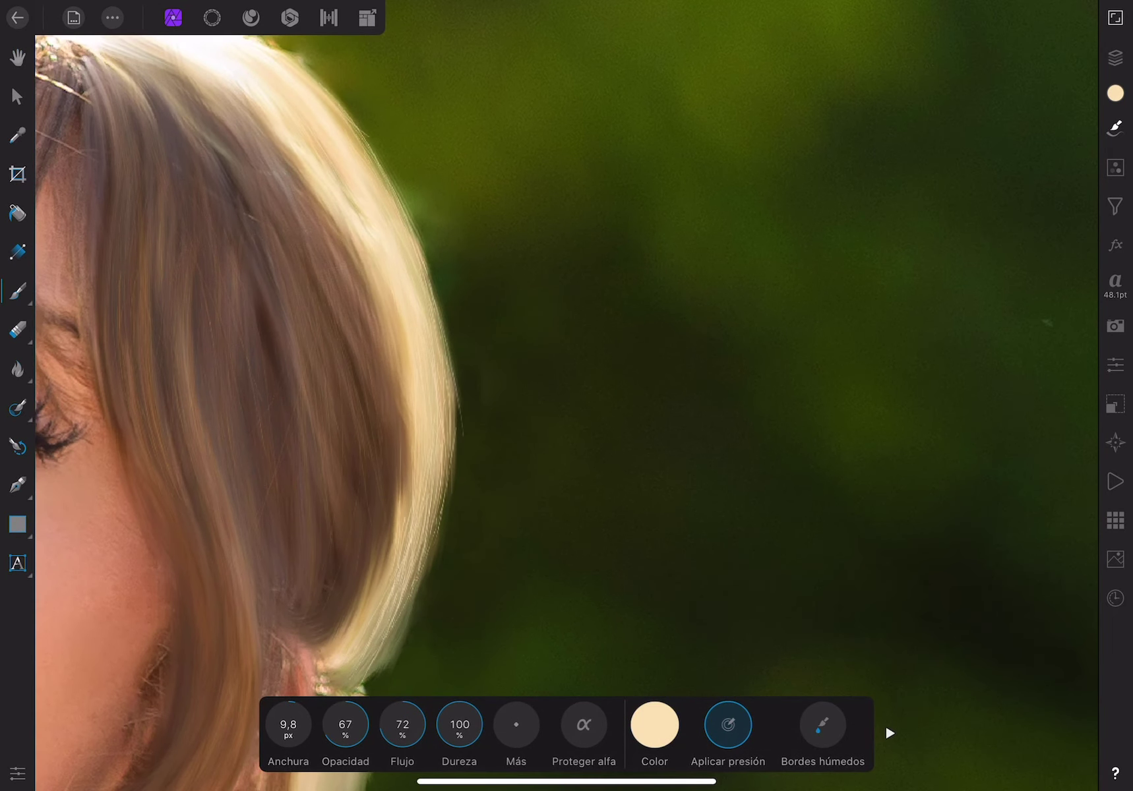
scroll(567, 396, up, 2)
key(ctrl+z)
Set the brush width to 3.2 px and paint stray cream strands into the background
drag(288, 724, 288, 752)
click(822, 724)
drag(396, 356, 443, 404)
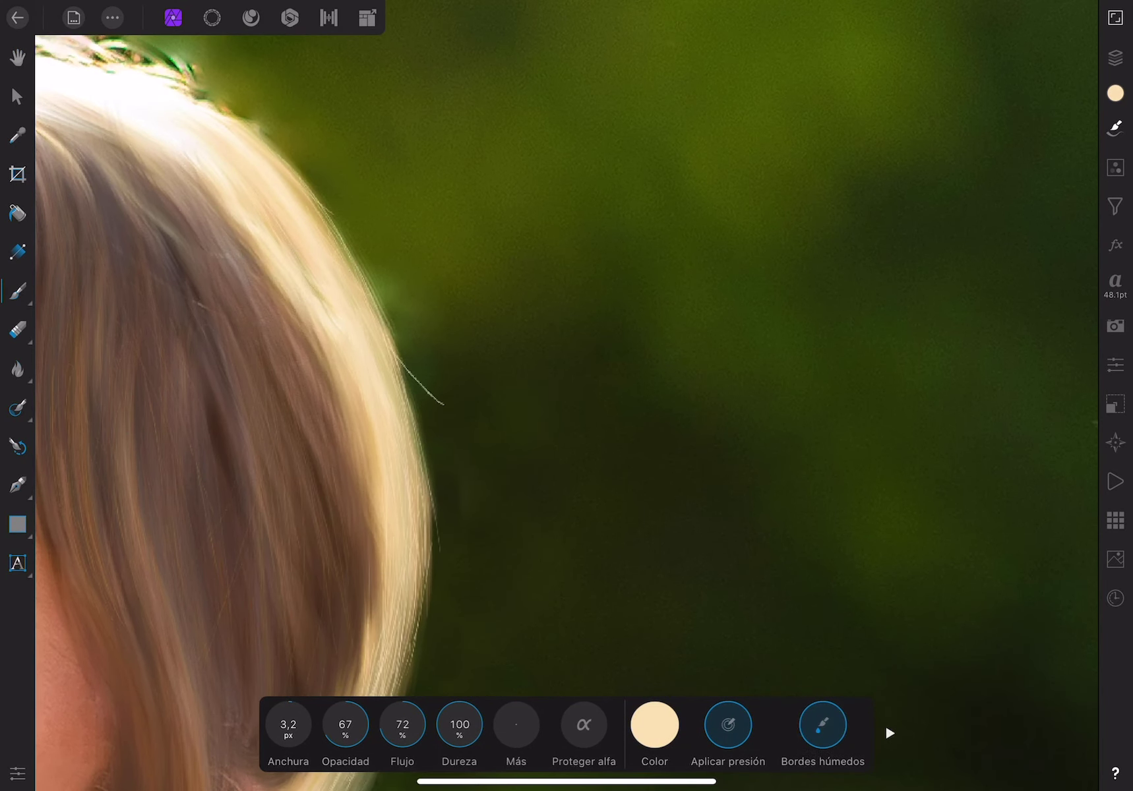
key(ctrl+z)
drag(395, 344, 419, 370)
drag(435, 484, 451, 498)
drag(406, 385, 450, 495)
Replace a small stroke with two longer bright strands down the hair edge
scroll(565, 395, down, 5)
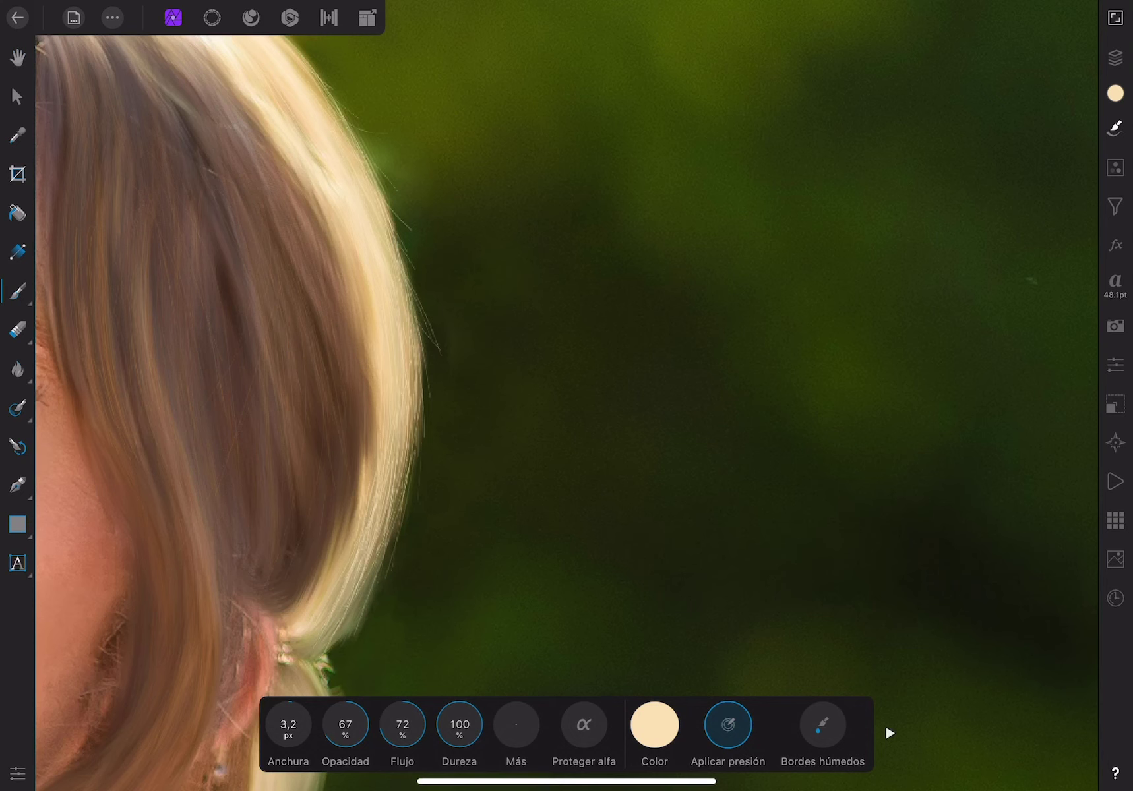
scroll(566, 396, left, 3)
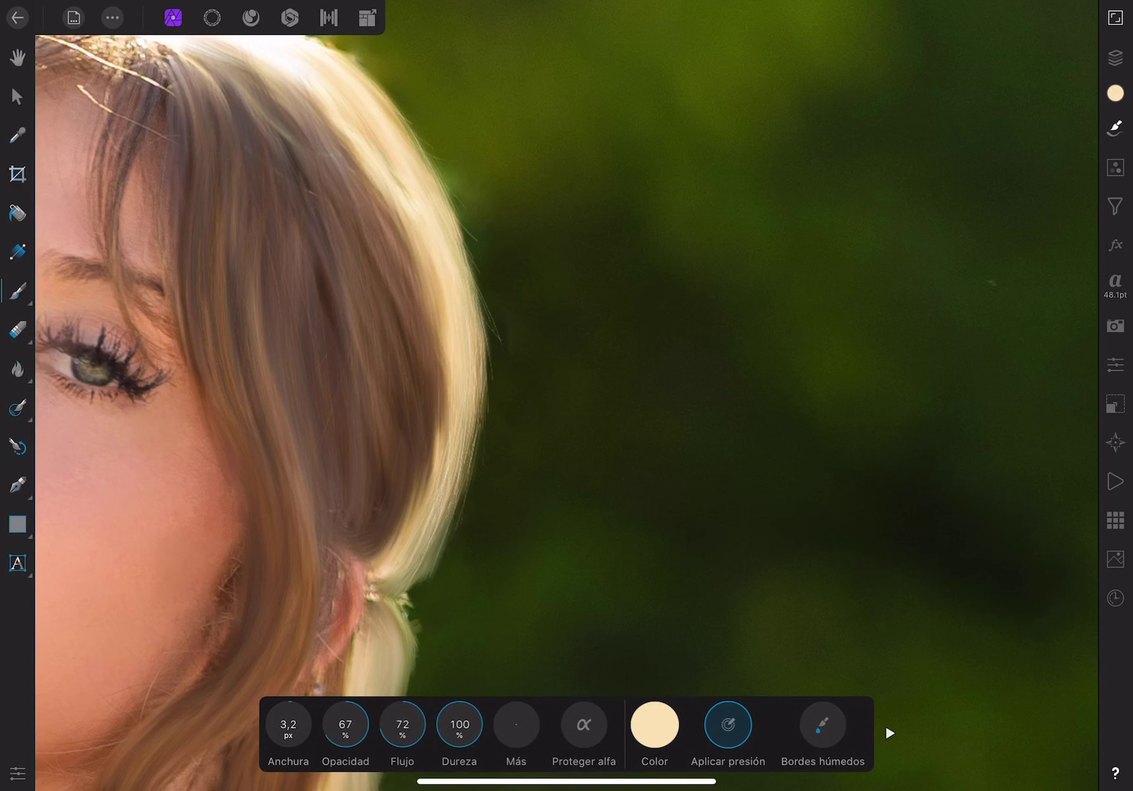
scroll(566, 395, up, 2)
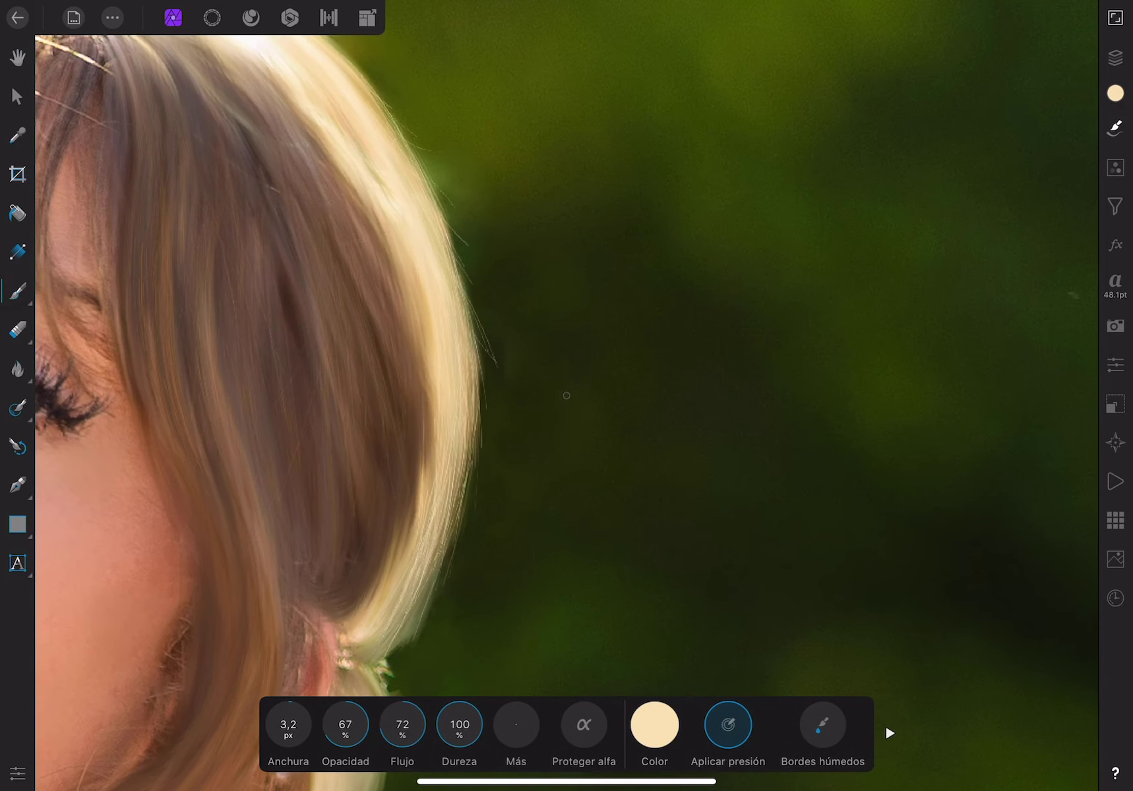
scroll(565, 395, up, 2)
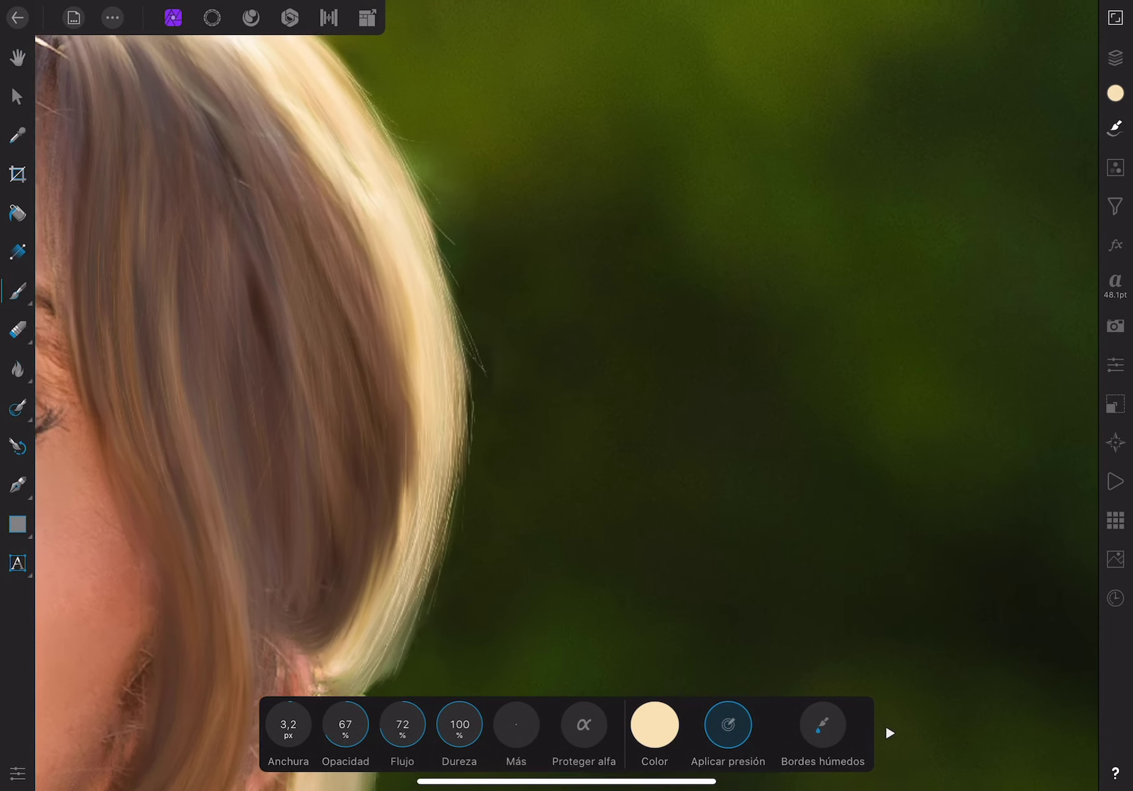
scroll(566, 395, up, 2)
scroll(566, 395, up, 1)
key(ctrl+z)
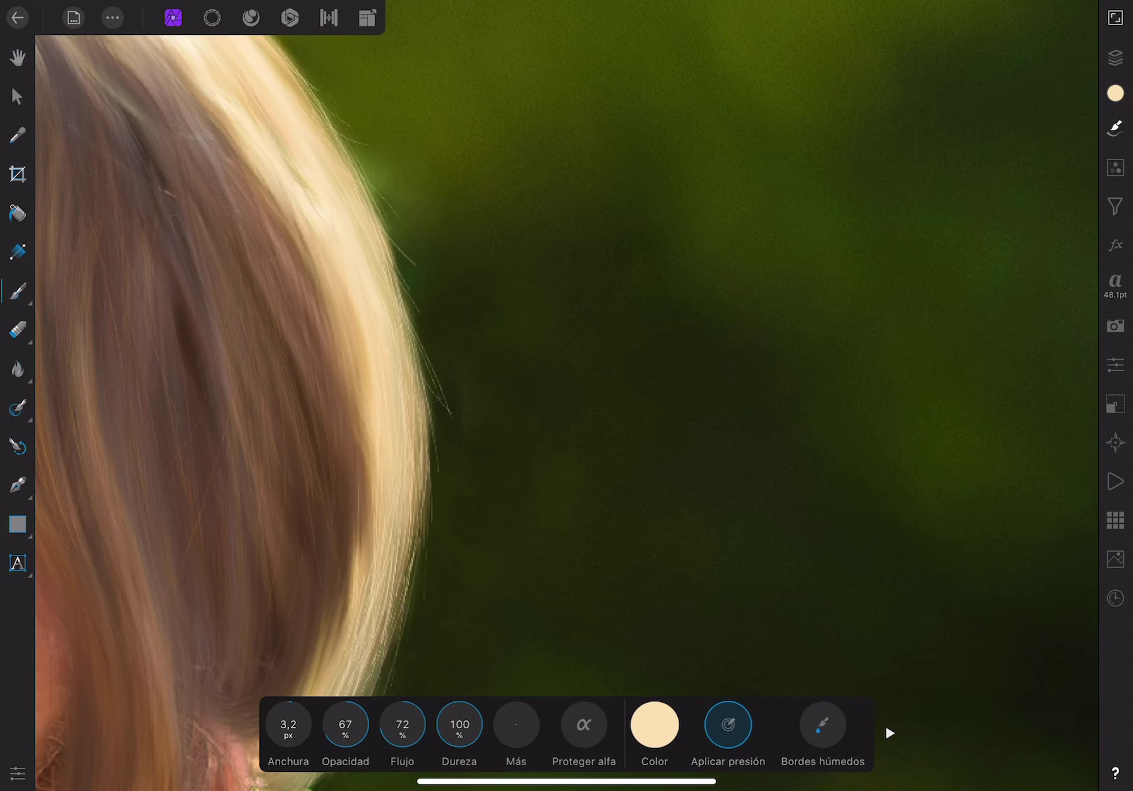
drag(433, 427, 430, 478)
drag(411, 308, 442, 426)
drag(422, 362, 436, 472)
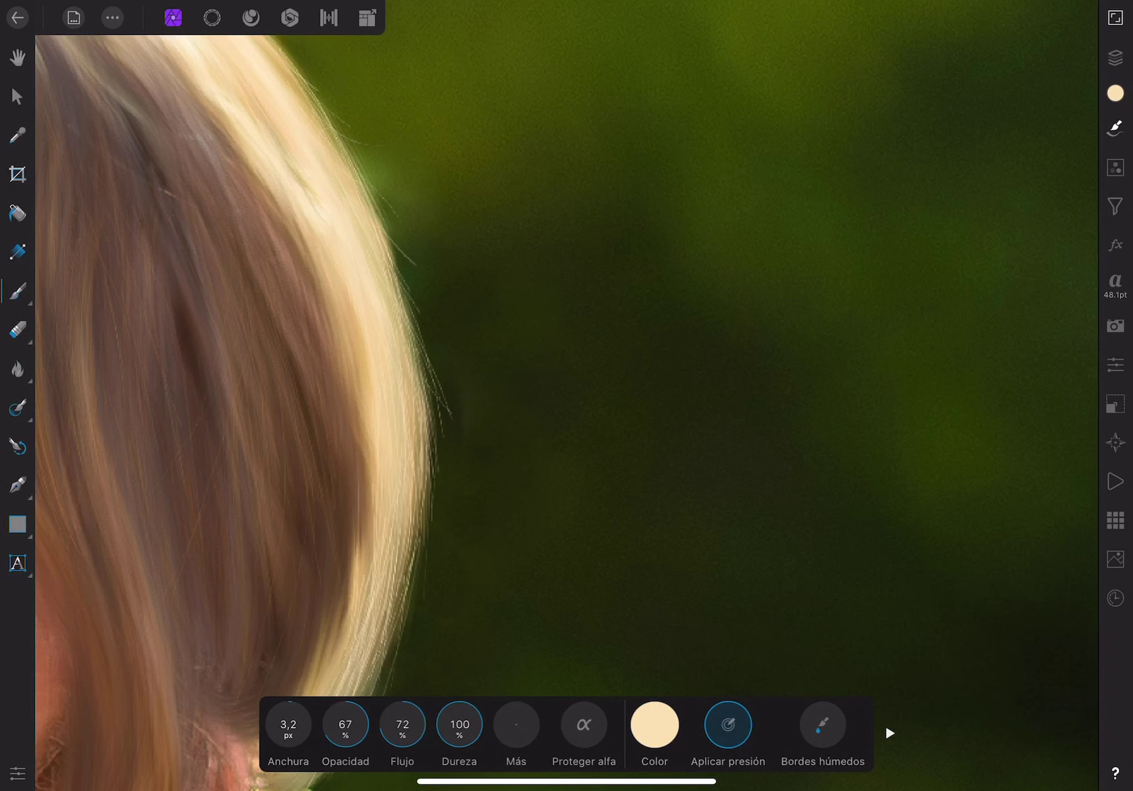